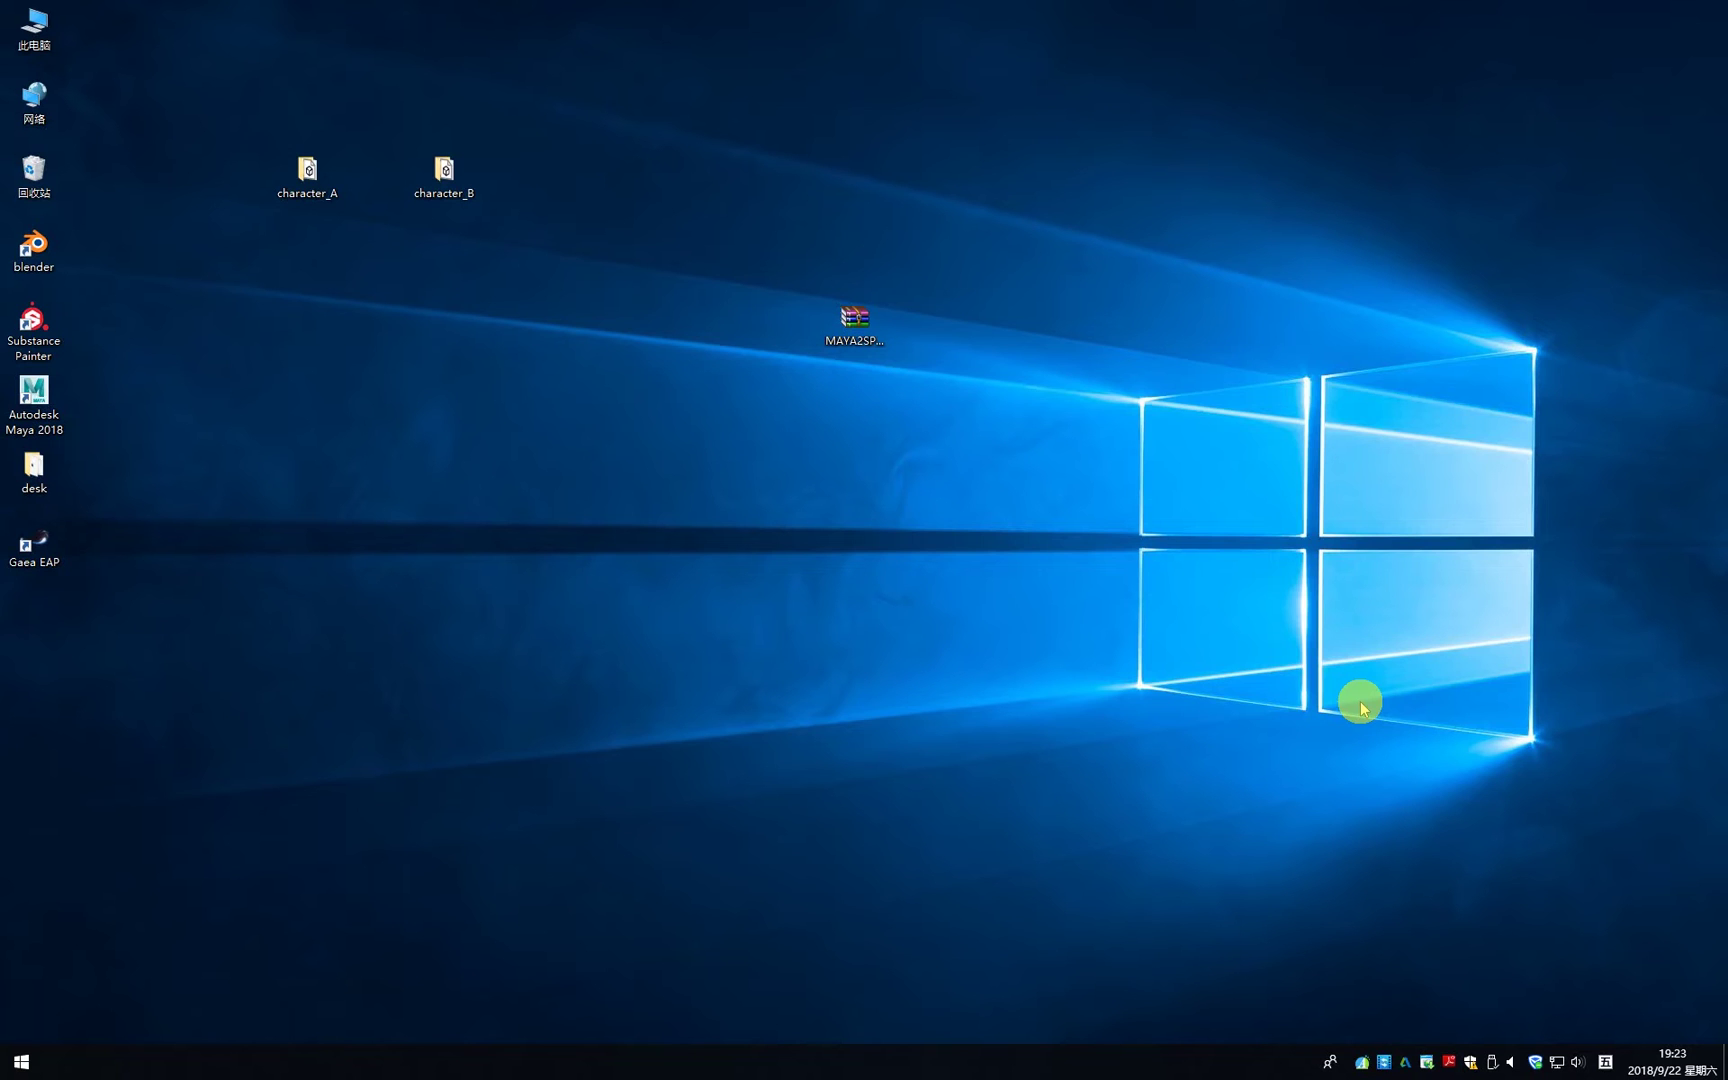
- Open the empty Documents\maya\scripts folder in File Explorer by way of This PC
{"action": "left_click", "coordinate": [852, 322]}
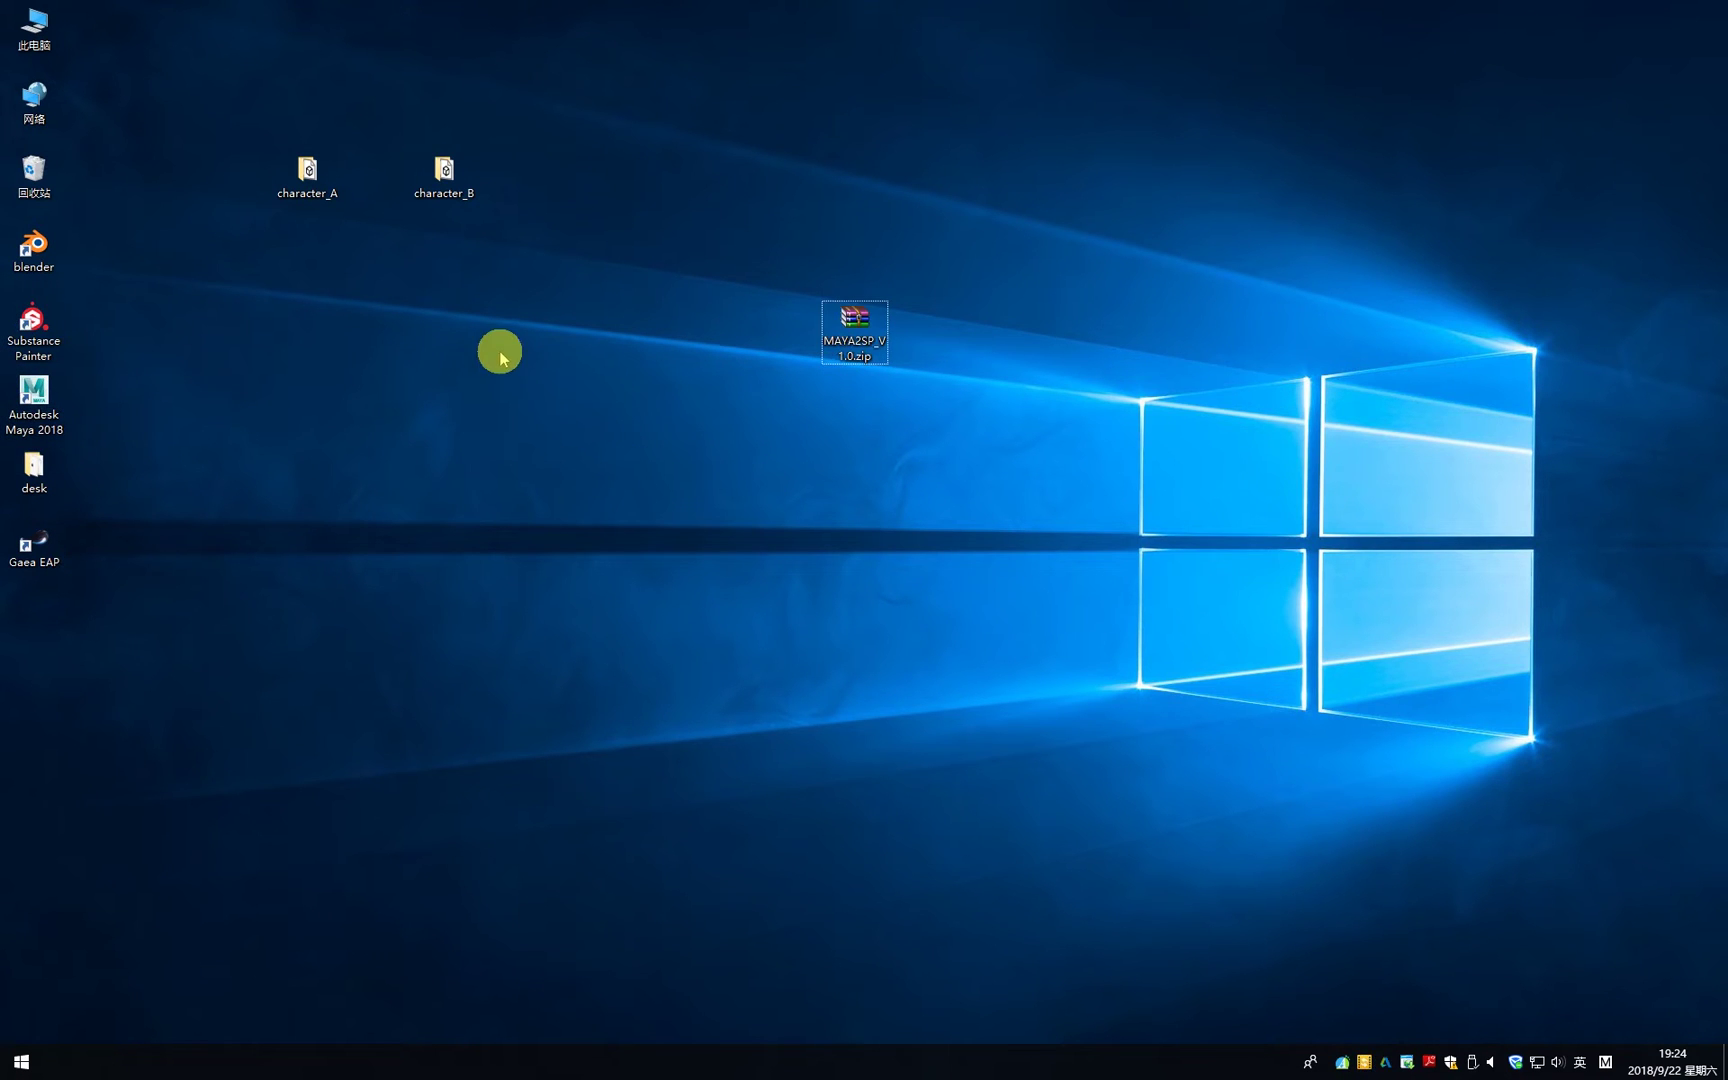
{"action": "left_click", "coordinate": [31, 16]}
{"action": "double_click", "coordinate": [31, 16]}
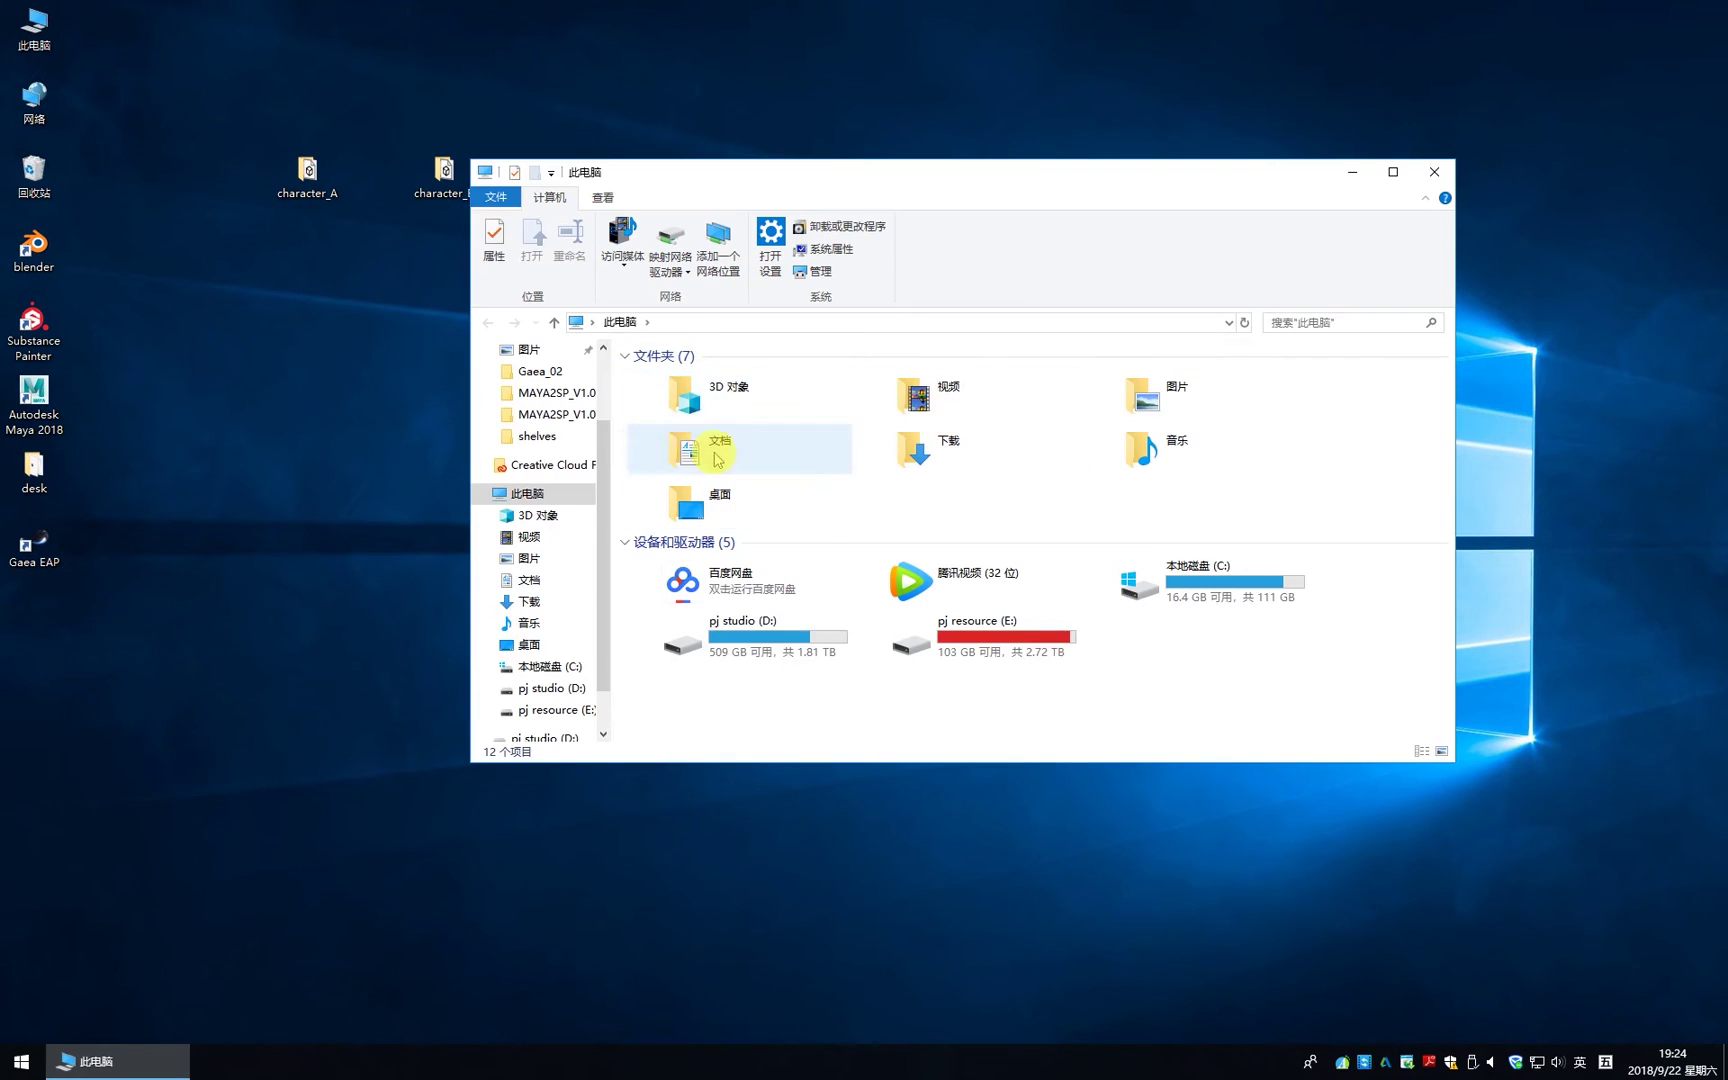
{"action": "double_click", "coordinate": [712, 457]}
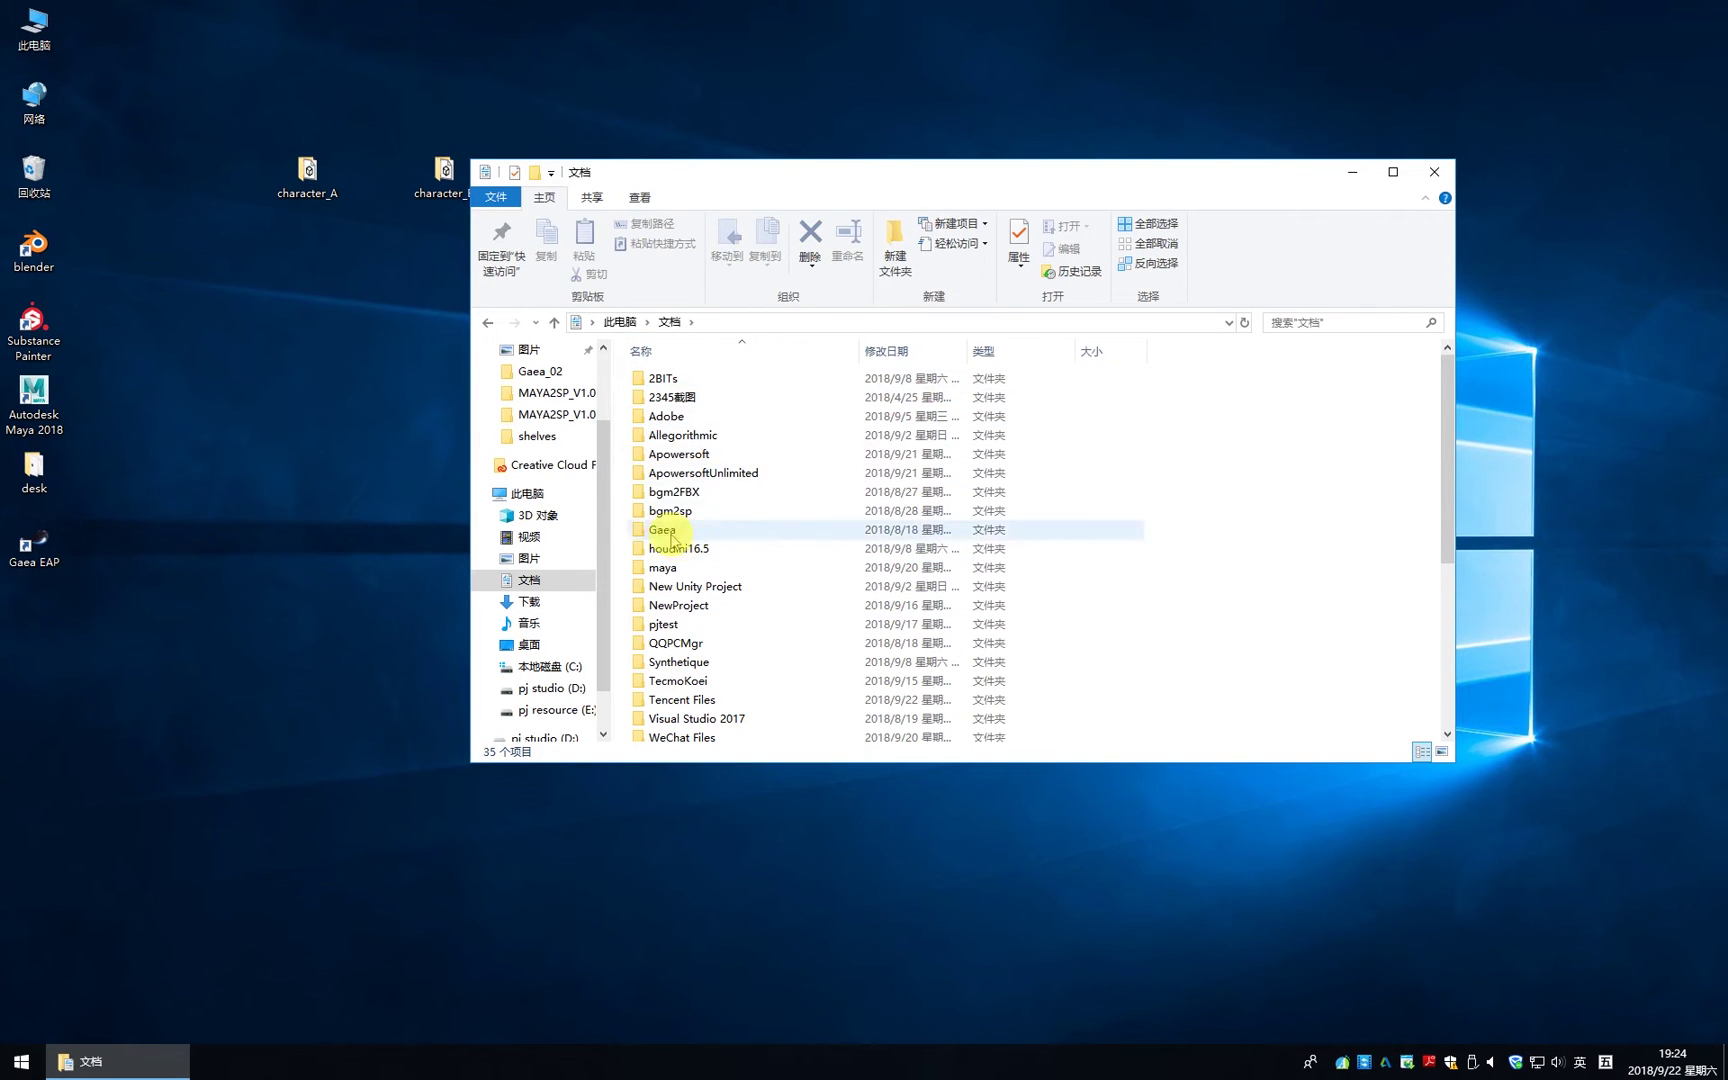
{"action": "double_click", "coordinate": [663, 567]}
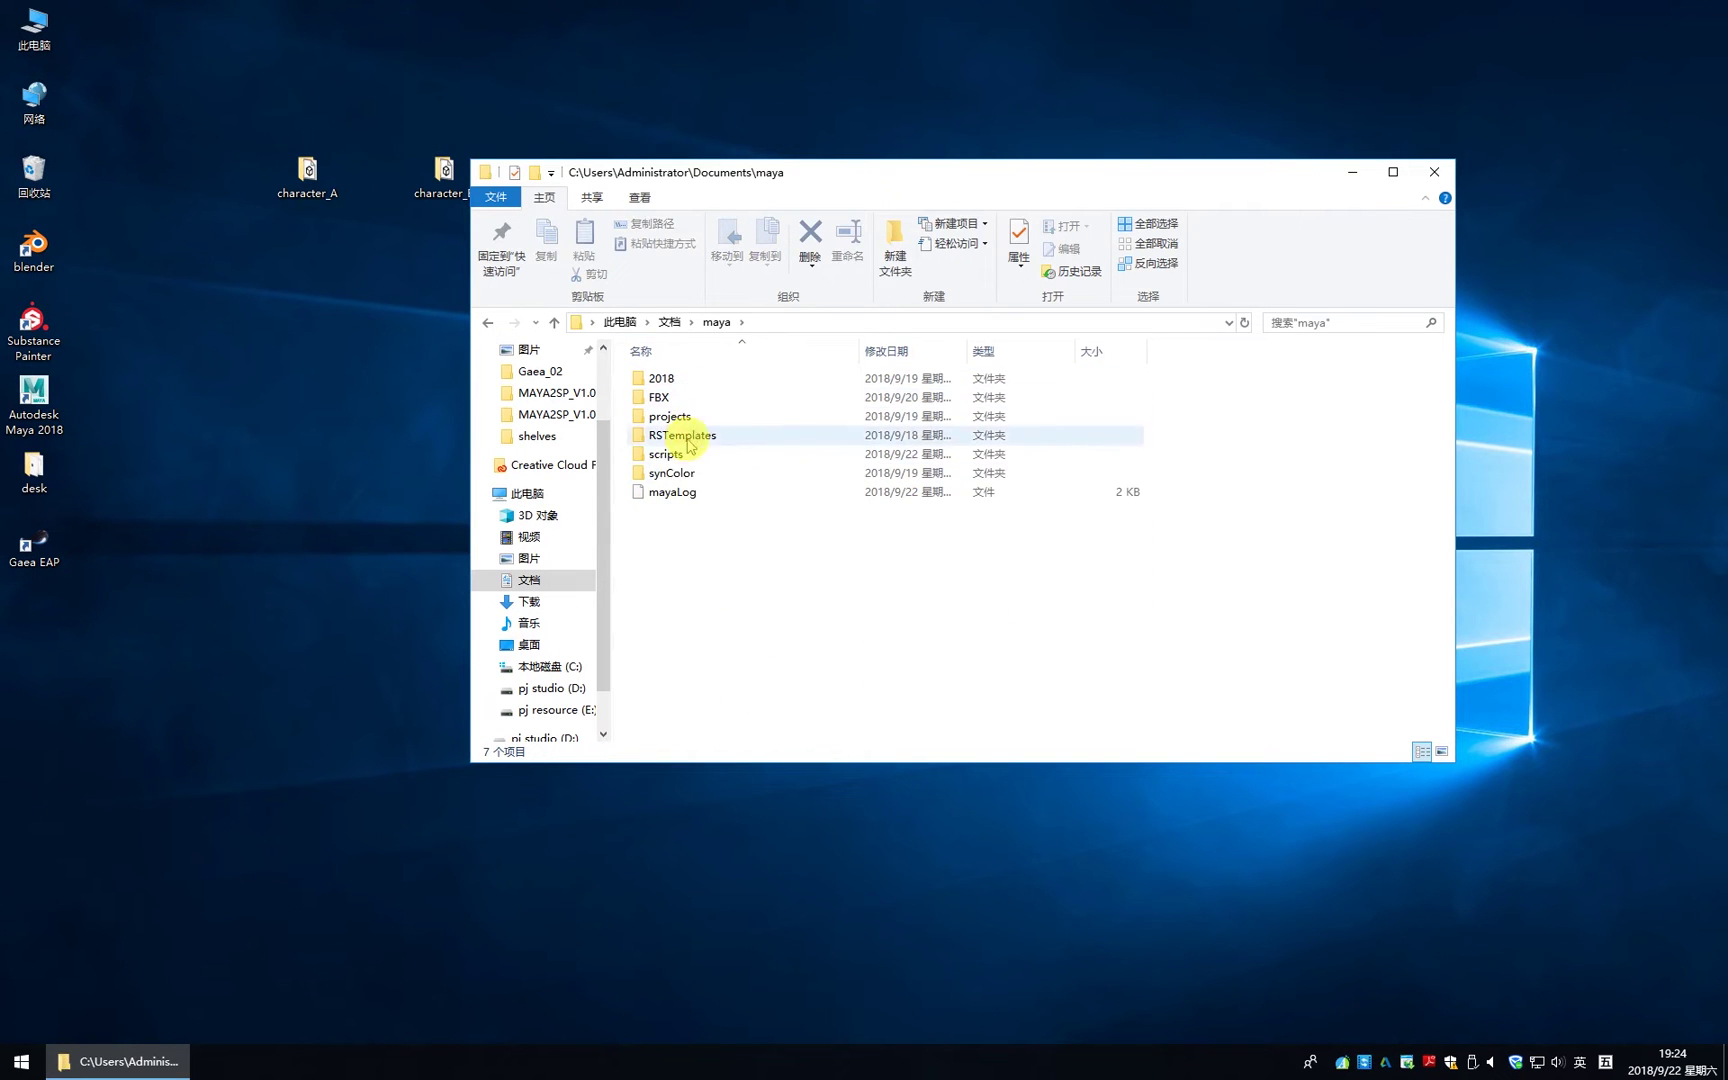
{"action": "left_click", "coordinate": [681, 460]}
{"action": "double_click", "coordinate": [681, 462]}
- Extract MAYA2SP_icon and MAYA2SP.py from MAYA2SP_V1.0.zip into the maya scripts folder
{"action": "left_click_drag", "start_coordinate": [870, 190], "coordinate": [513, 566]}
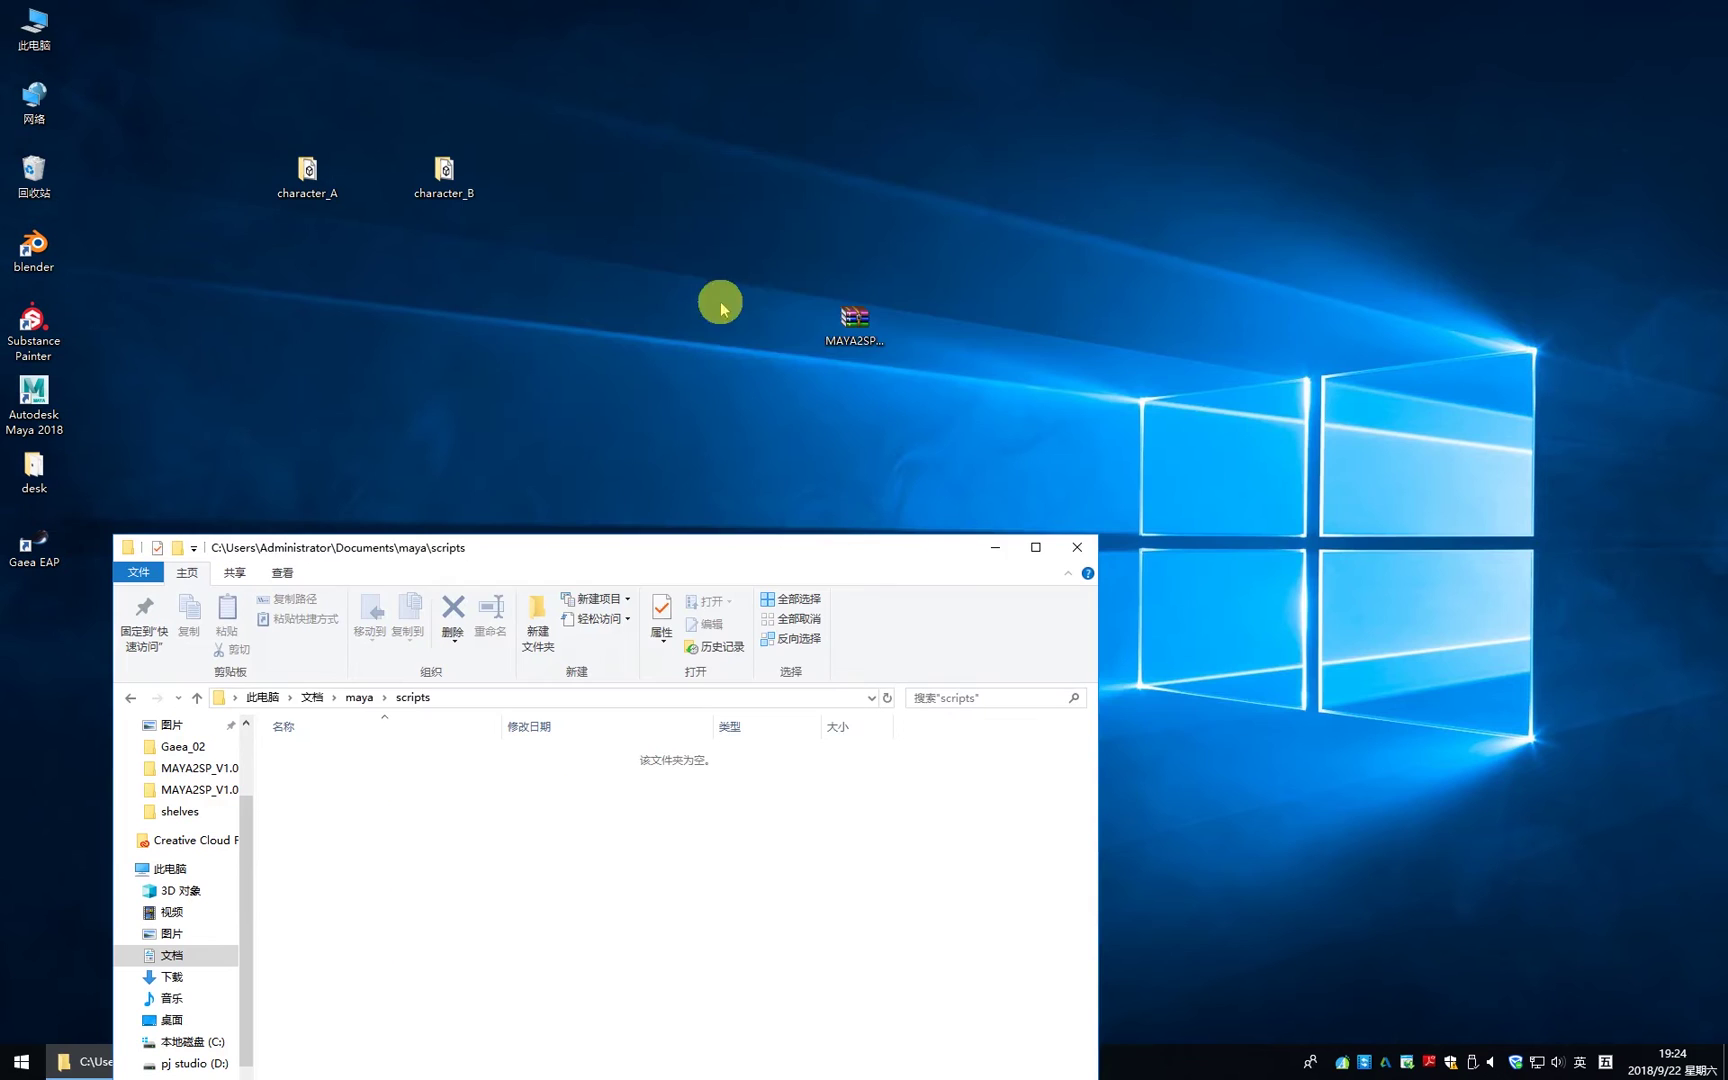
{"action": "double_click", "coordinate": [841, 322]}
{"action": "left_click_drag", "start_coordinate": [517, 165], "coordinate": [1187, 224]}
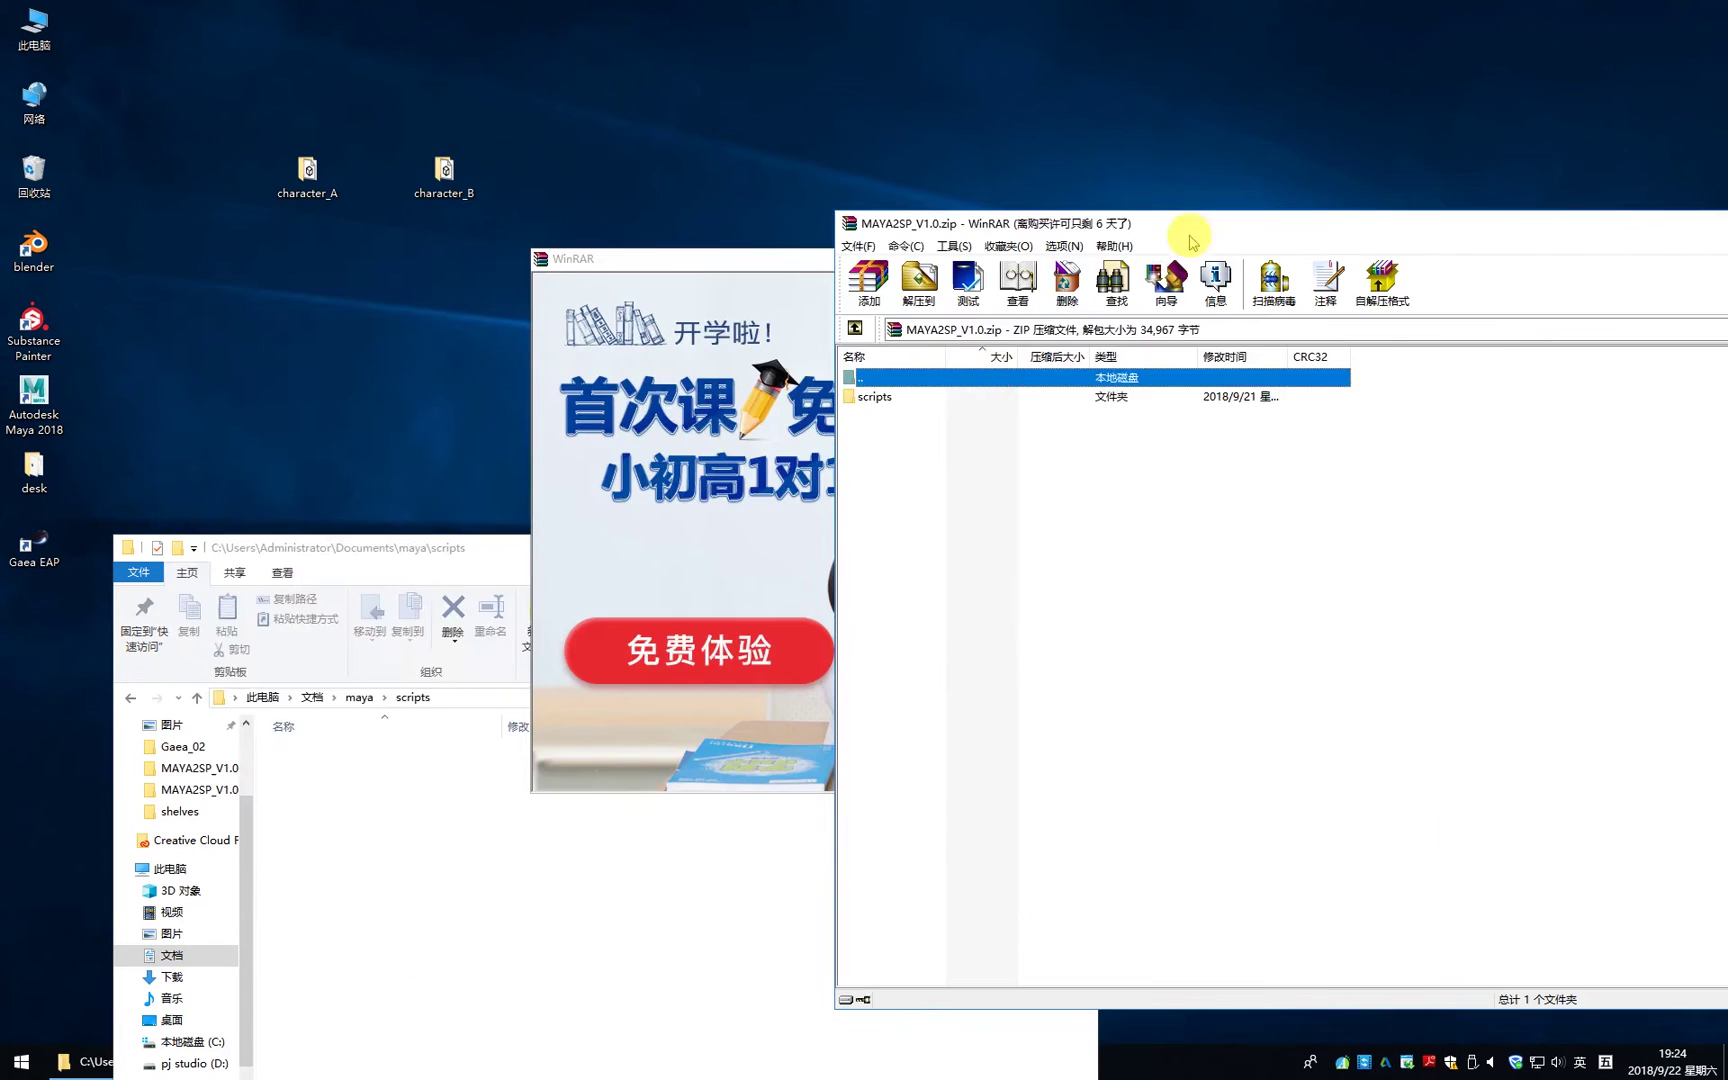
{"action": "left_click_drag", "start_coordinate": [745, 259], "coordinate": [305, 229]}
{"action": "left_click", "coordinate": [736, 229]}
{"action": "double_click", "coordinate": [893, 397]}
{"action": "left_click_drag", "start_coordinate": [884, 453], "coordinate": [672, 706]}
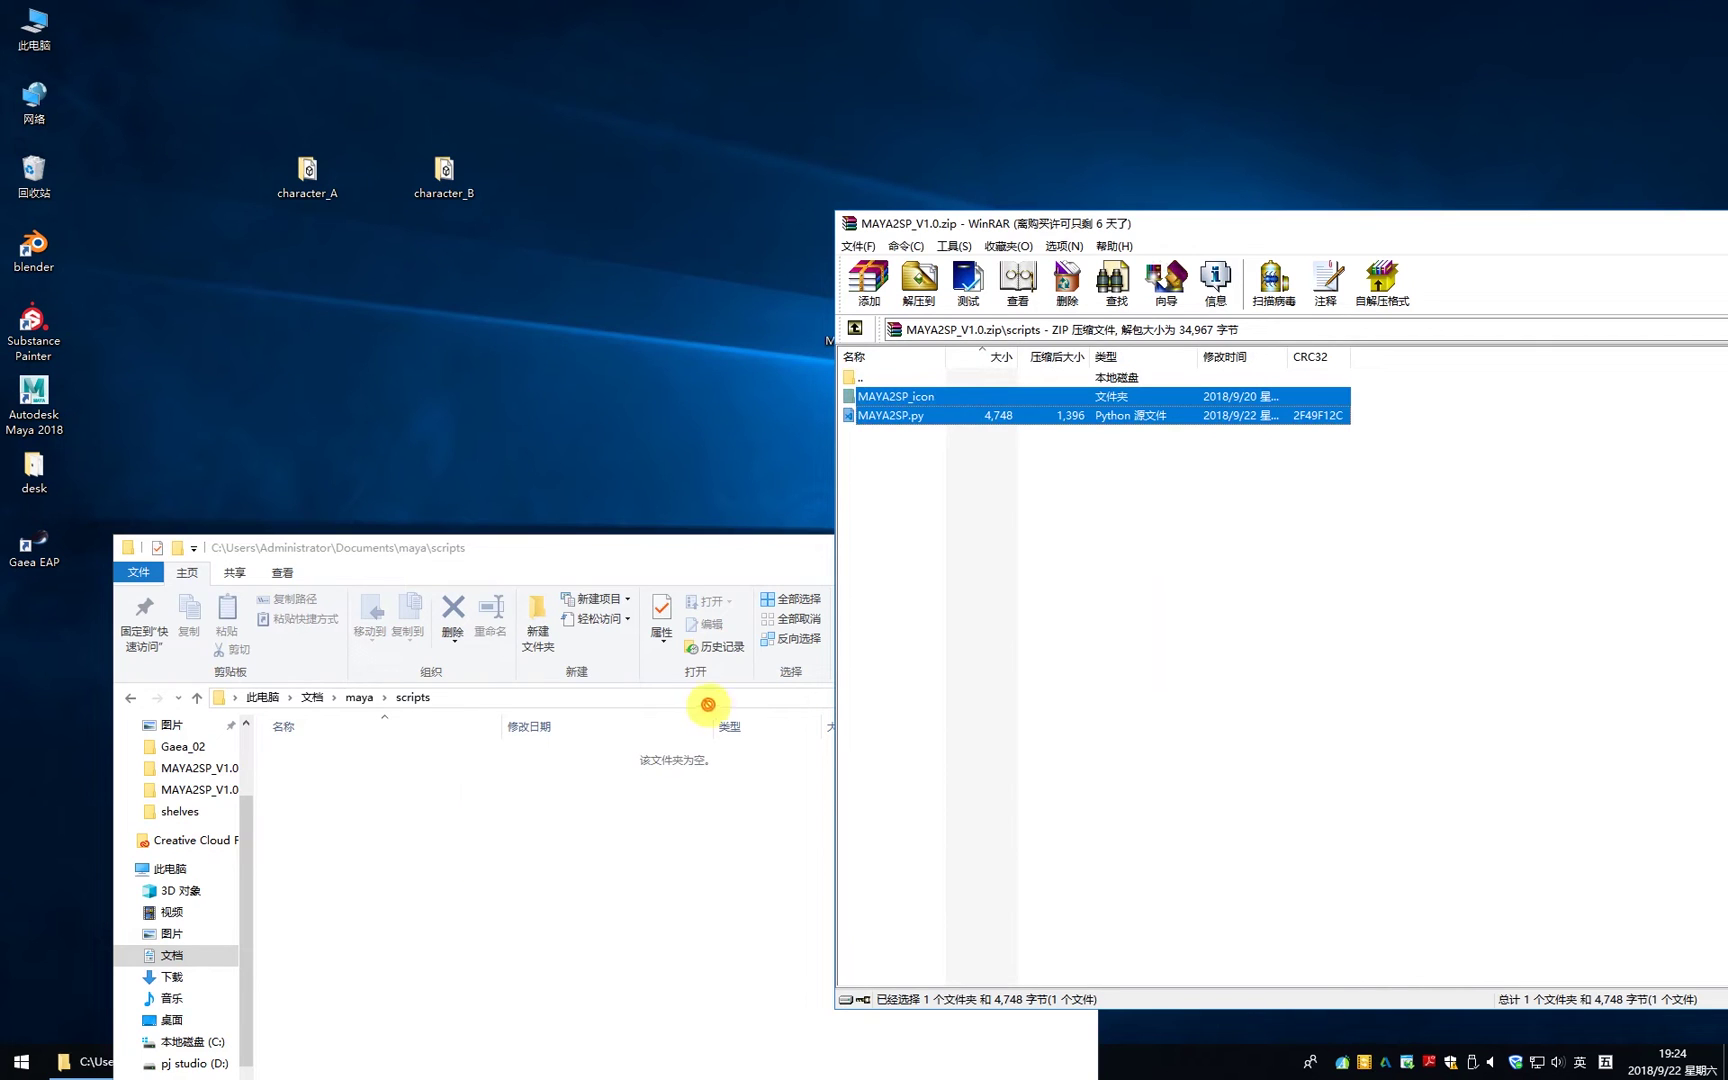
{"action": "left_click_drag", "start_coordinate": [429, 848], "coordinate": [431, 849]}
- Close WinRAR and launch Autodesk Maya 2018 from the Start menu
{"action": "left_click", "coordinate": [330, 772]}
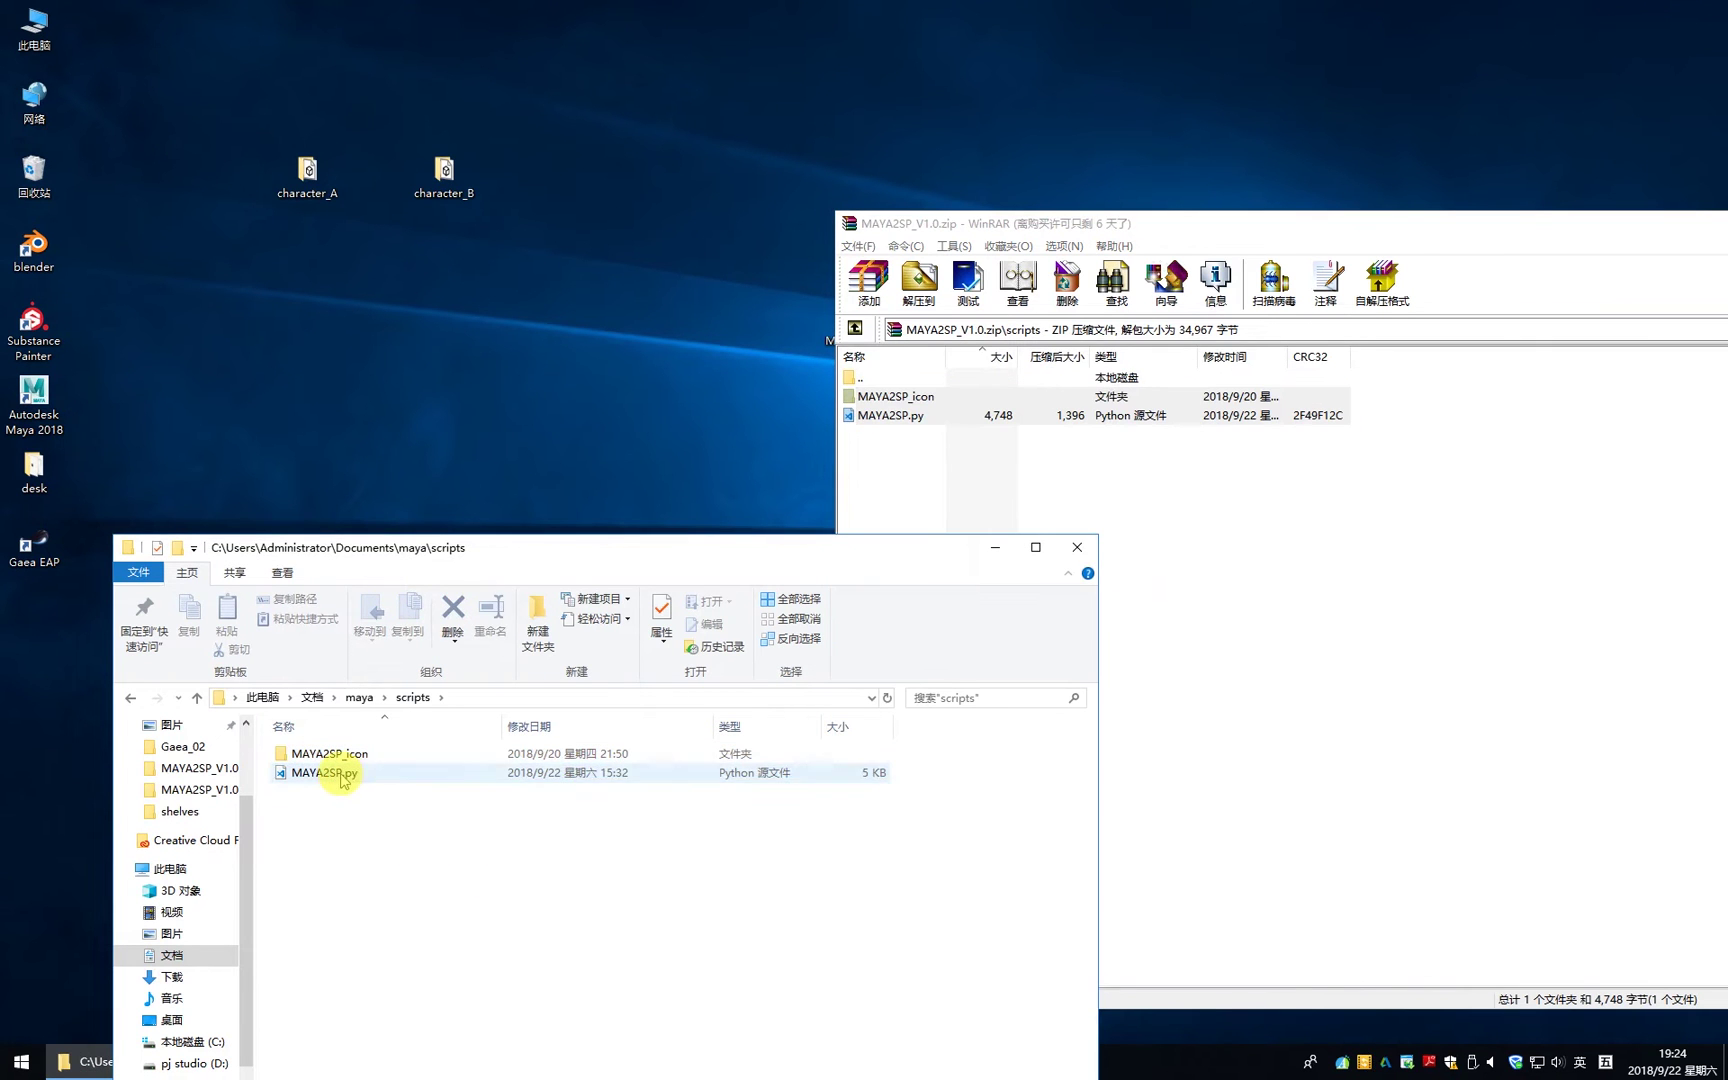
{"action": "left_click_drag", "start_coordinate": [497, 530], "coordinate": [1241, 337]}
{"action": "left_click_drag", "start_coordinate": [1458, 220], "coordinate": [286, 249]}
{"action": "left_click", "coordinate": [906, 252]}
{"action": "left_click", "coordinate": [1245, 655]}
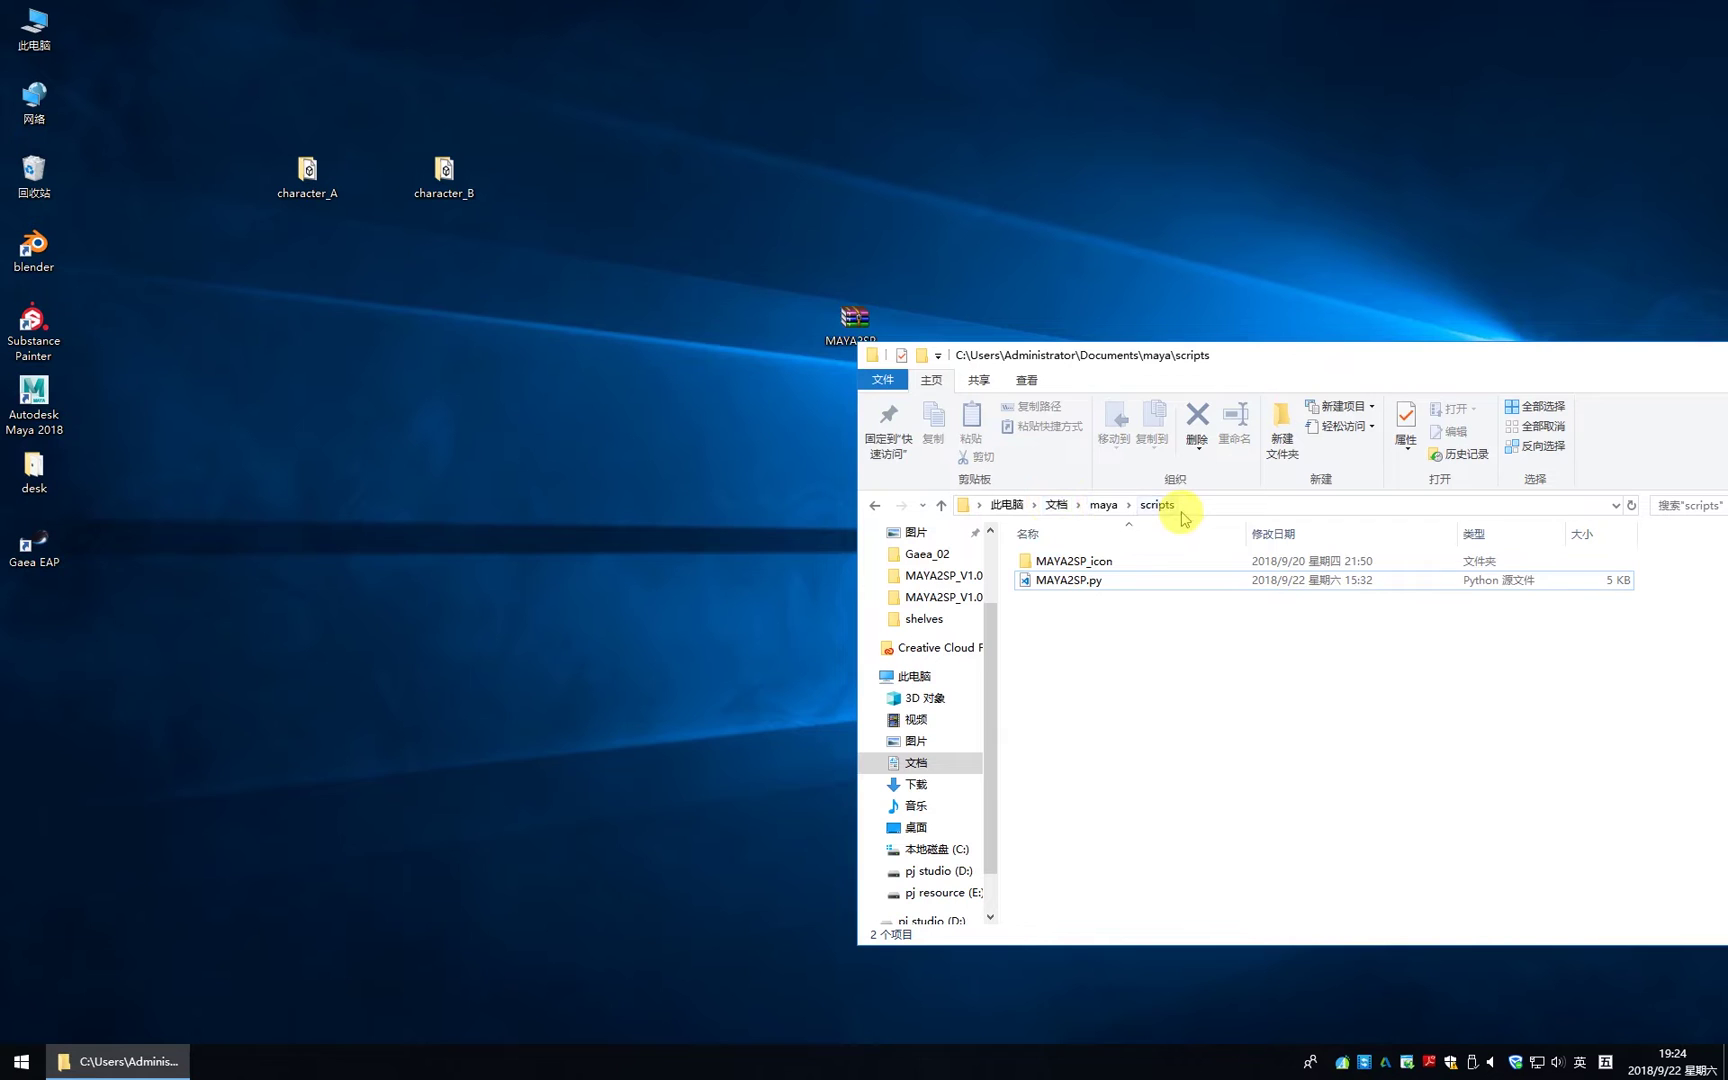
{"action": "key", "text": "super"}
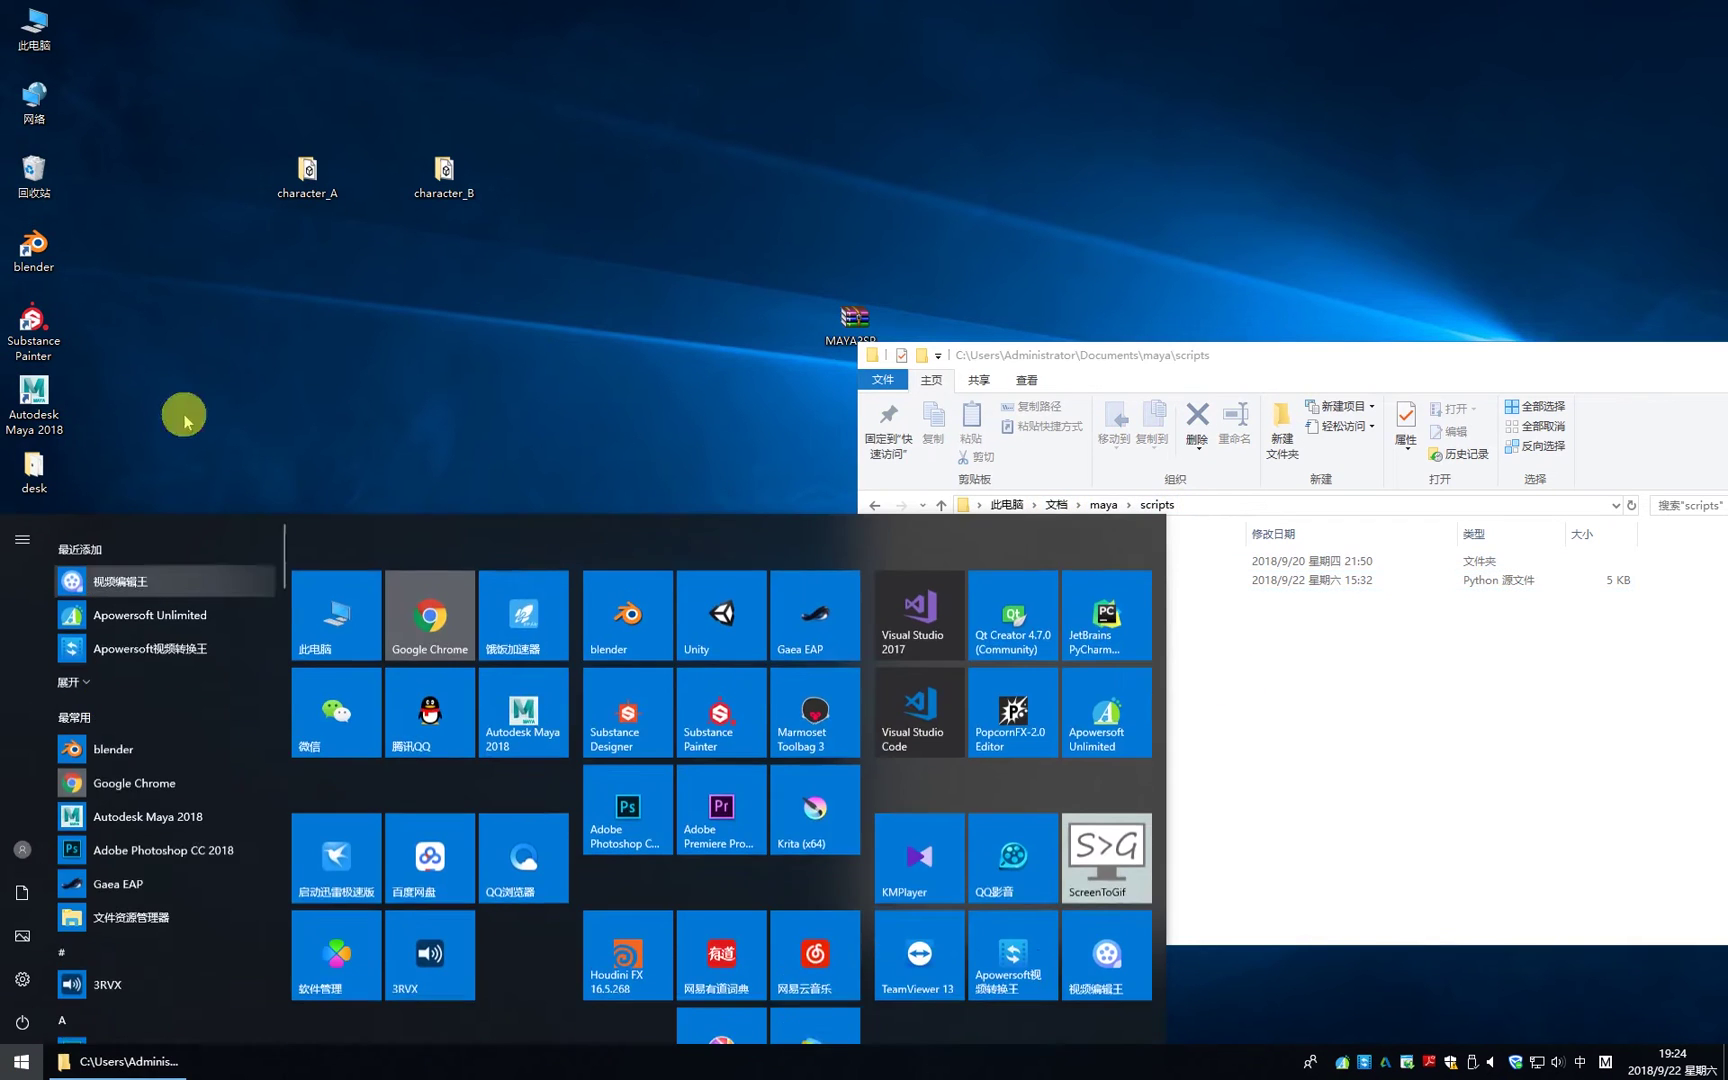
{"action": "left_click", "coordinate": [532, 694]}
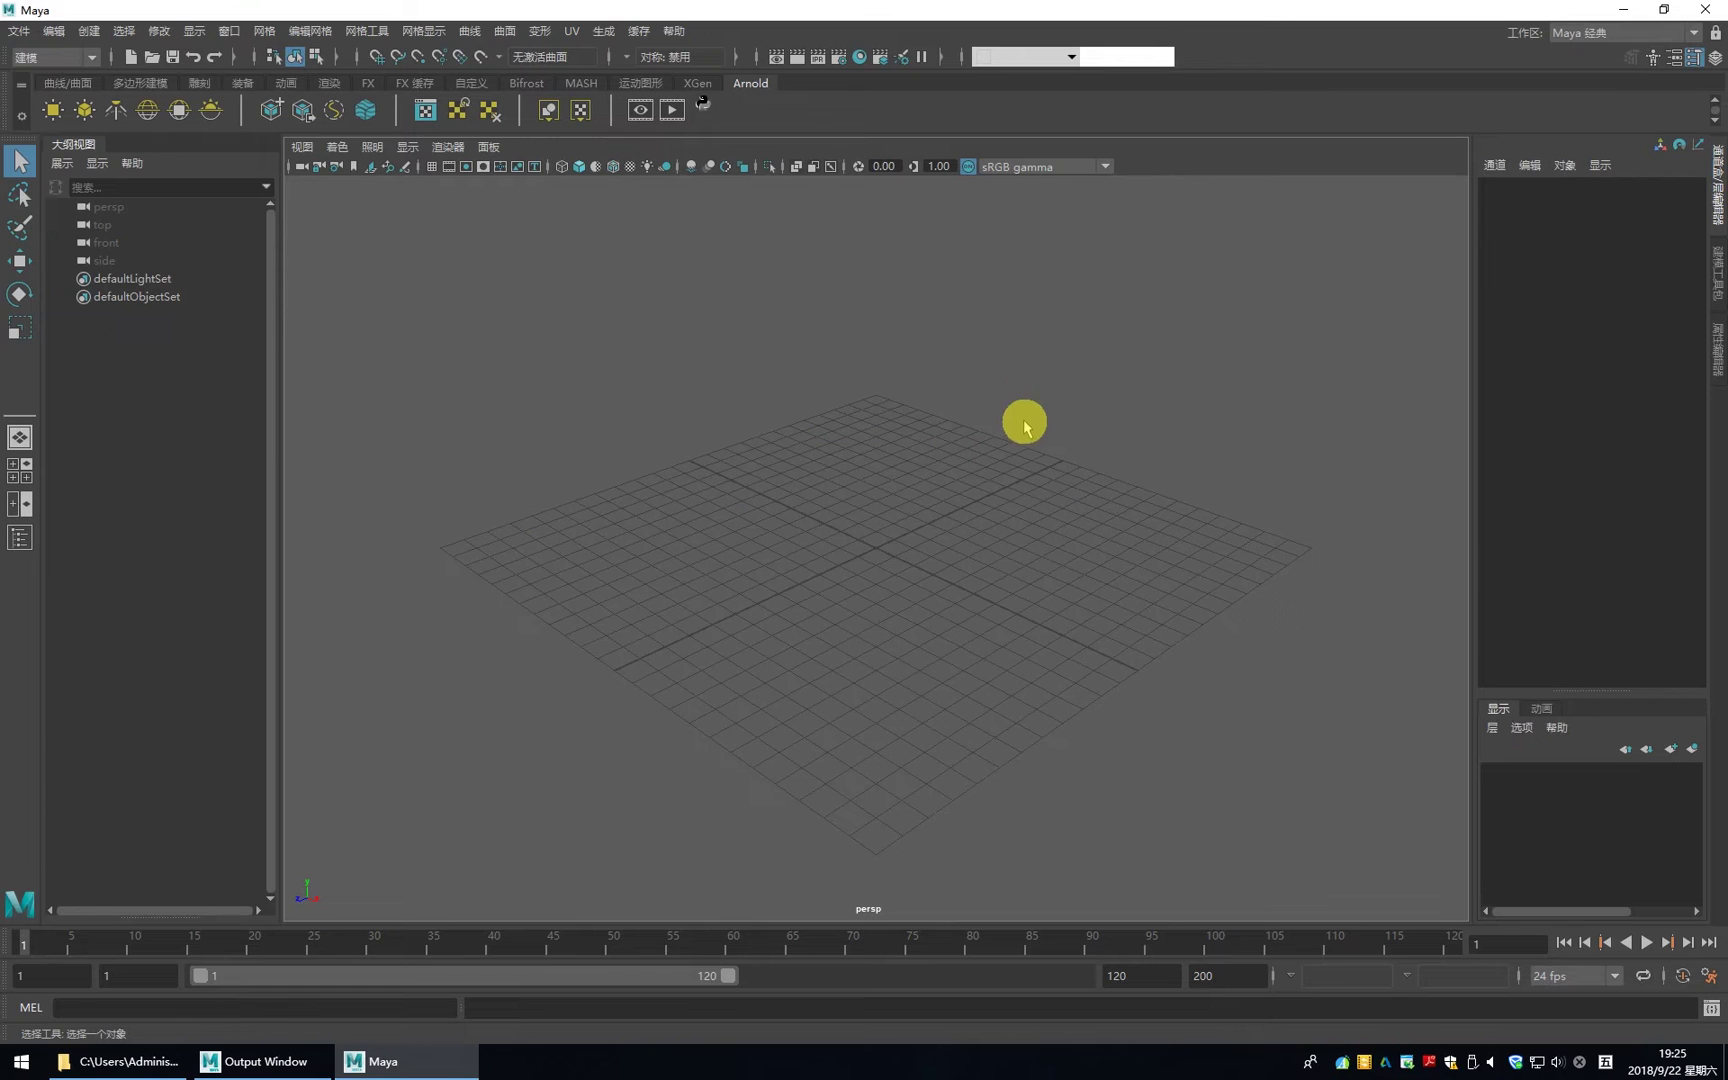
- Load MAYA2SP.py into the Script Editor's Python tab and execute it, creating the MAYA2SP shelf
{"action": "left_click", "coordinate": [1710, 1012]}
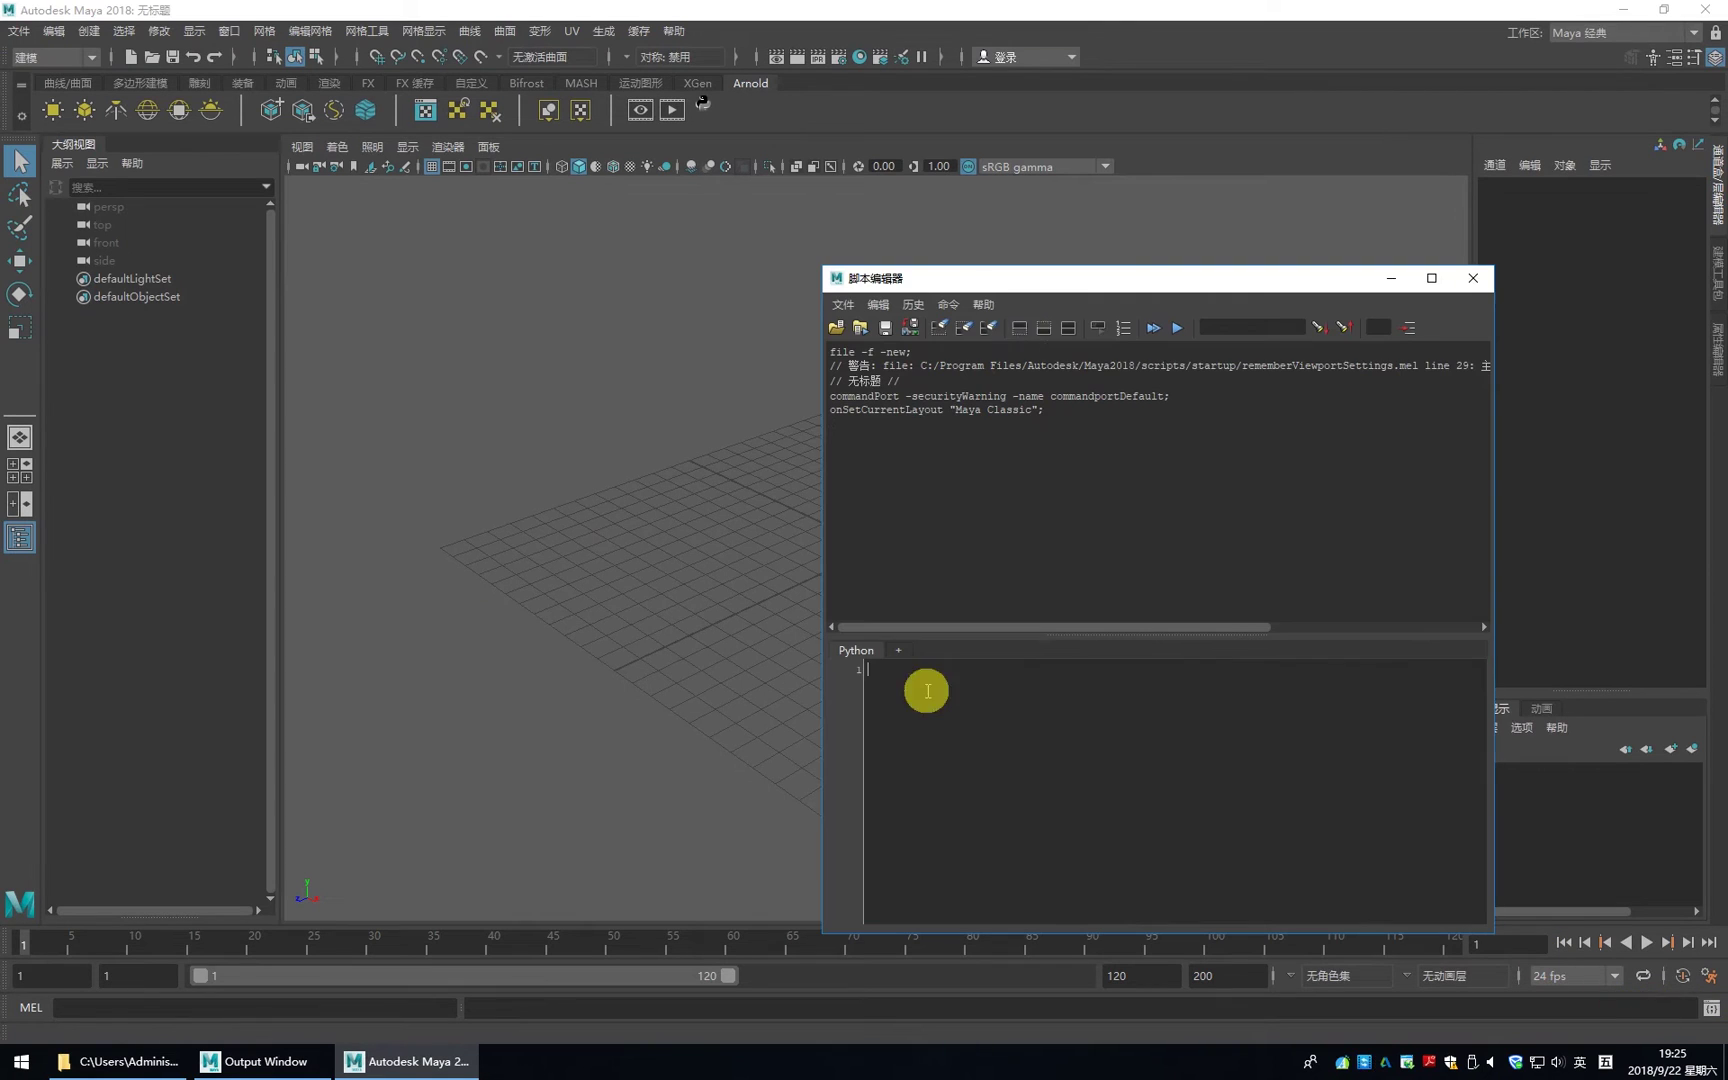
{"action": "left_click_drag", "start_coordinate": [976, 278], "coordinate": [850, 235]}
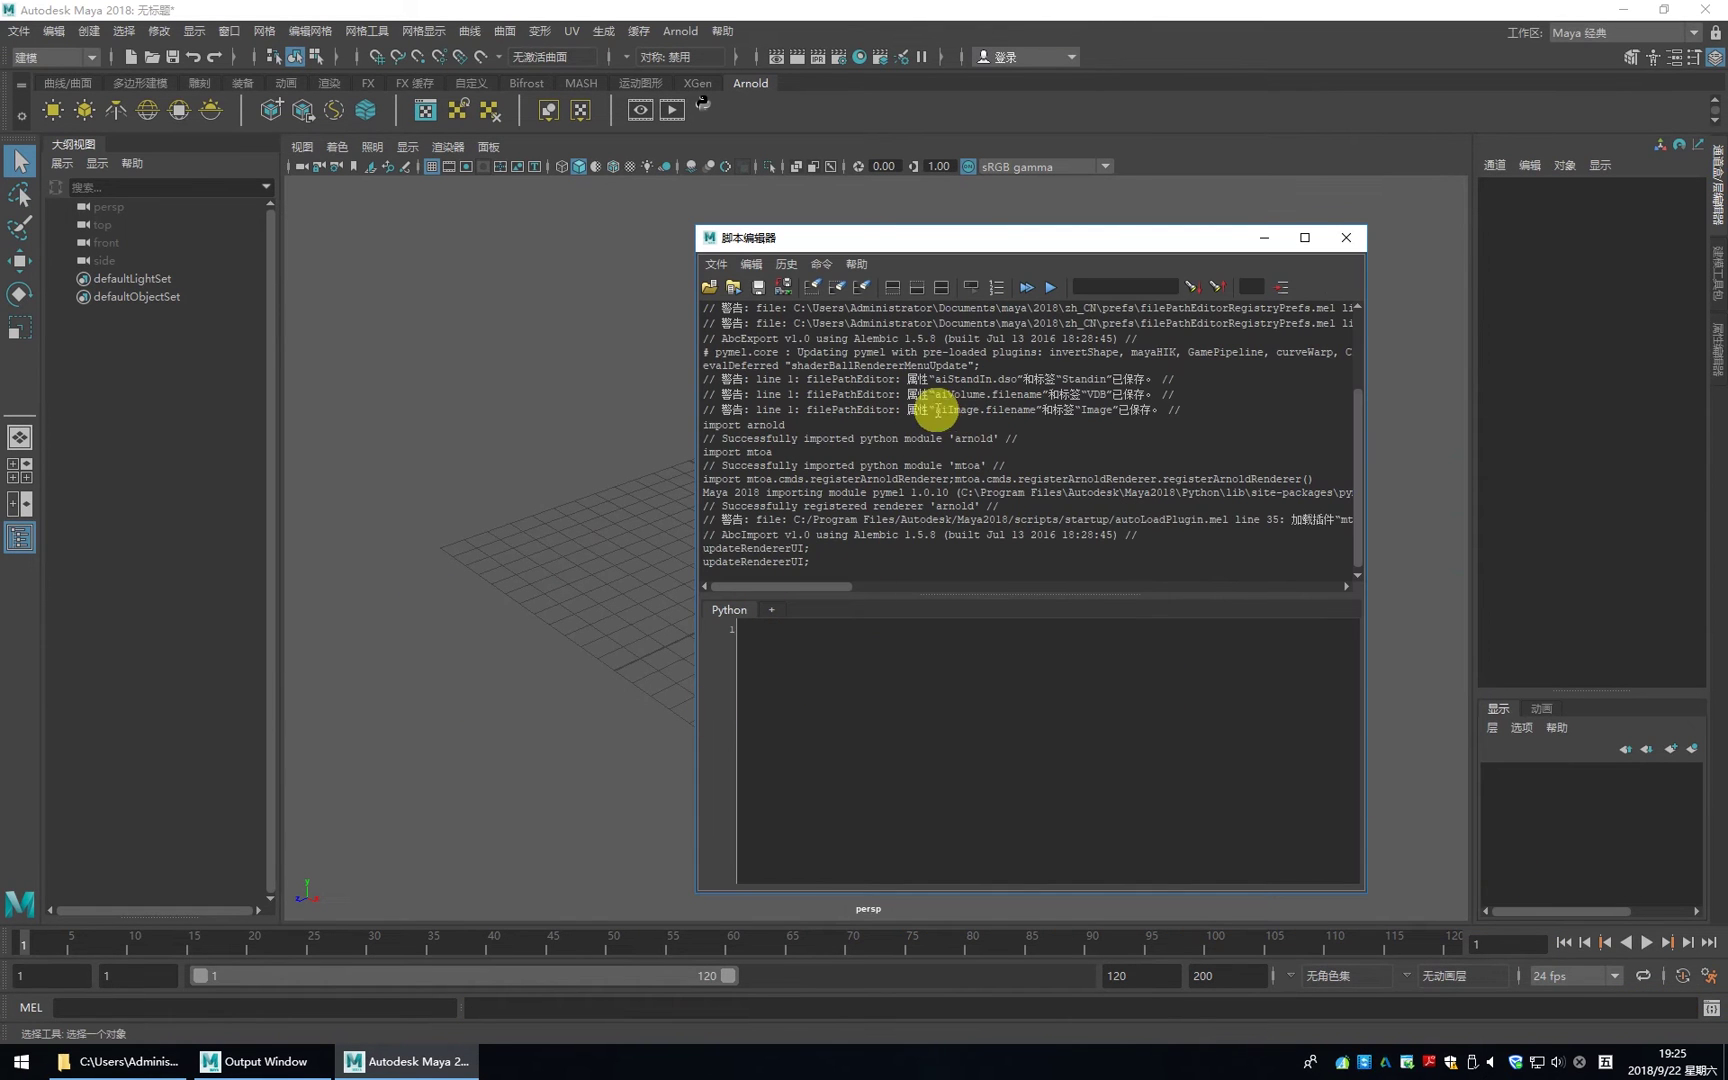
{"action": "left_click", "coordinate": [78, 1058]}
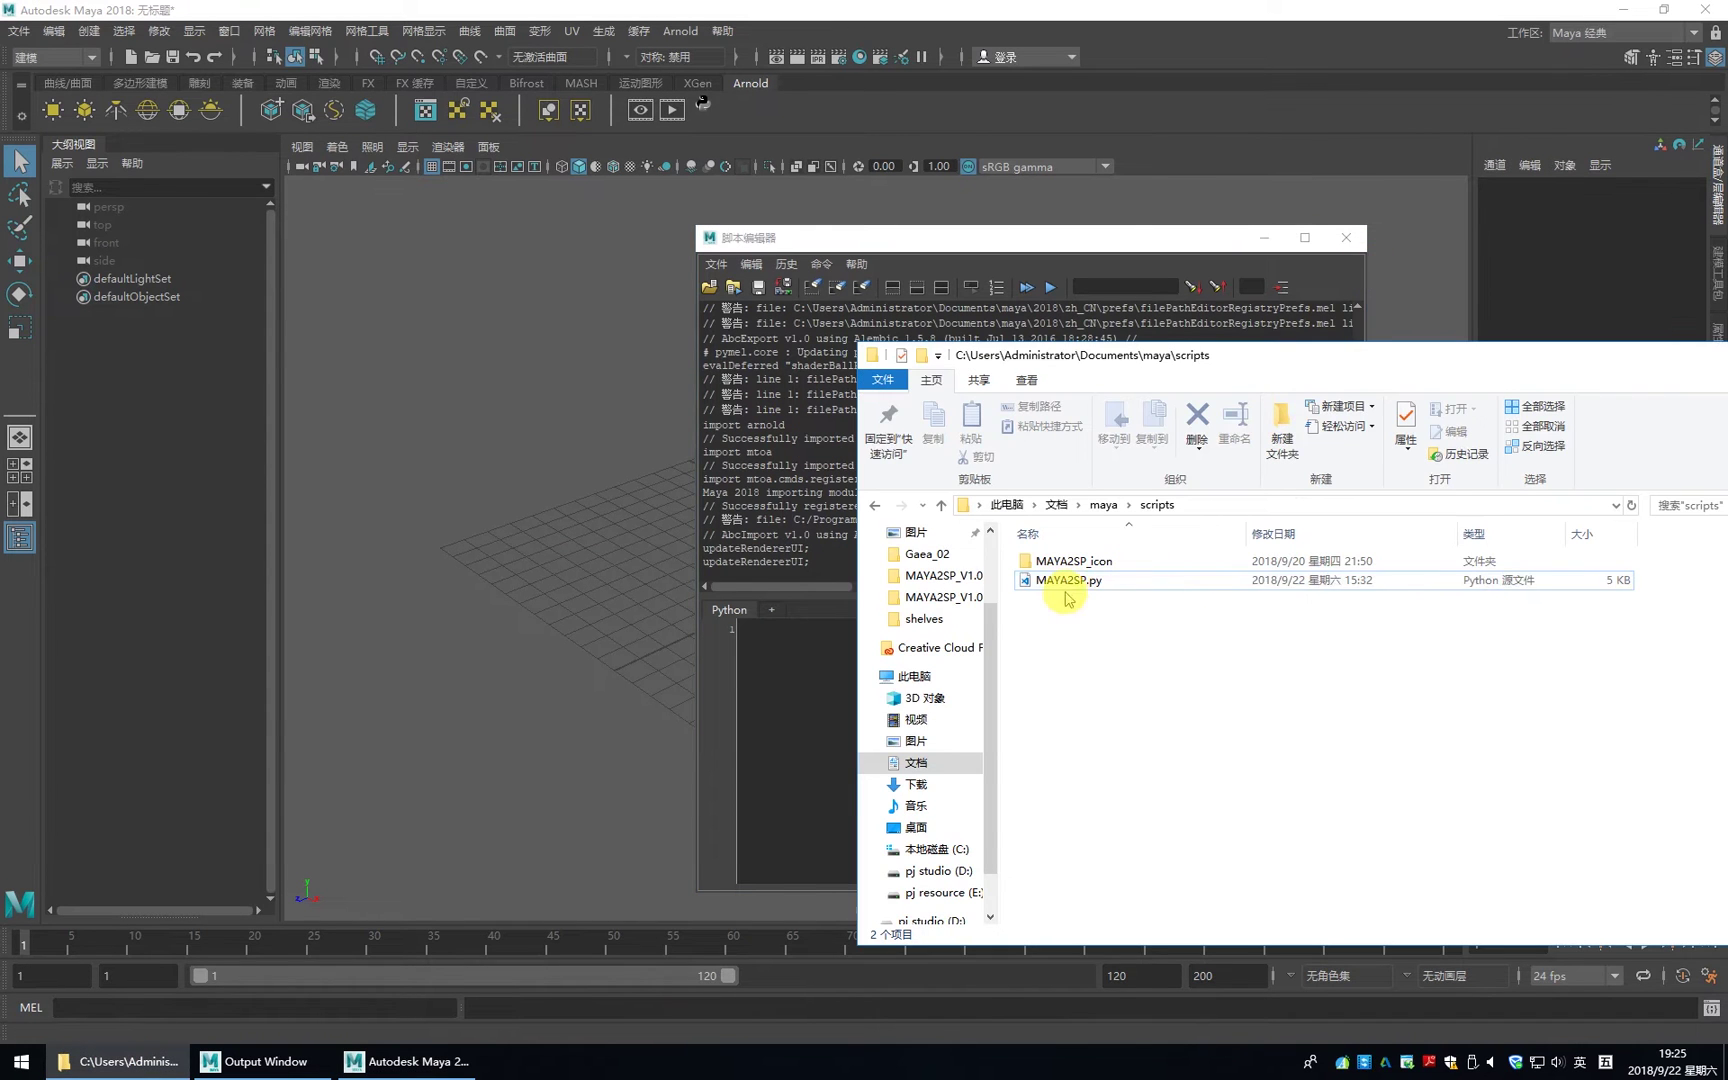
{"action": "left_click_drag", "start_coordinate": [1067, 598], "coordinate": [779, 707]}
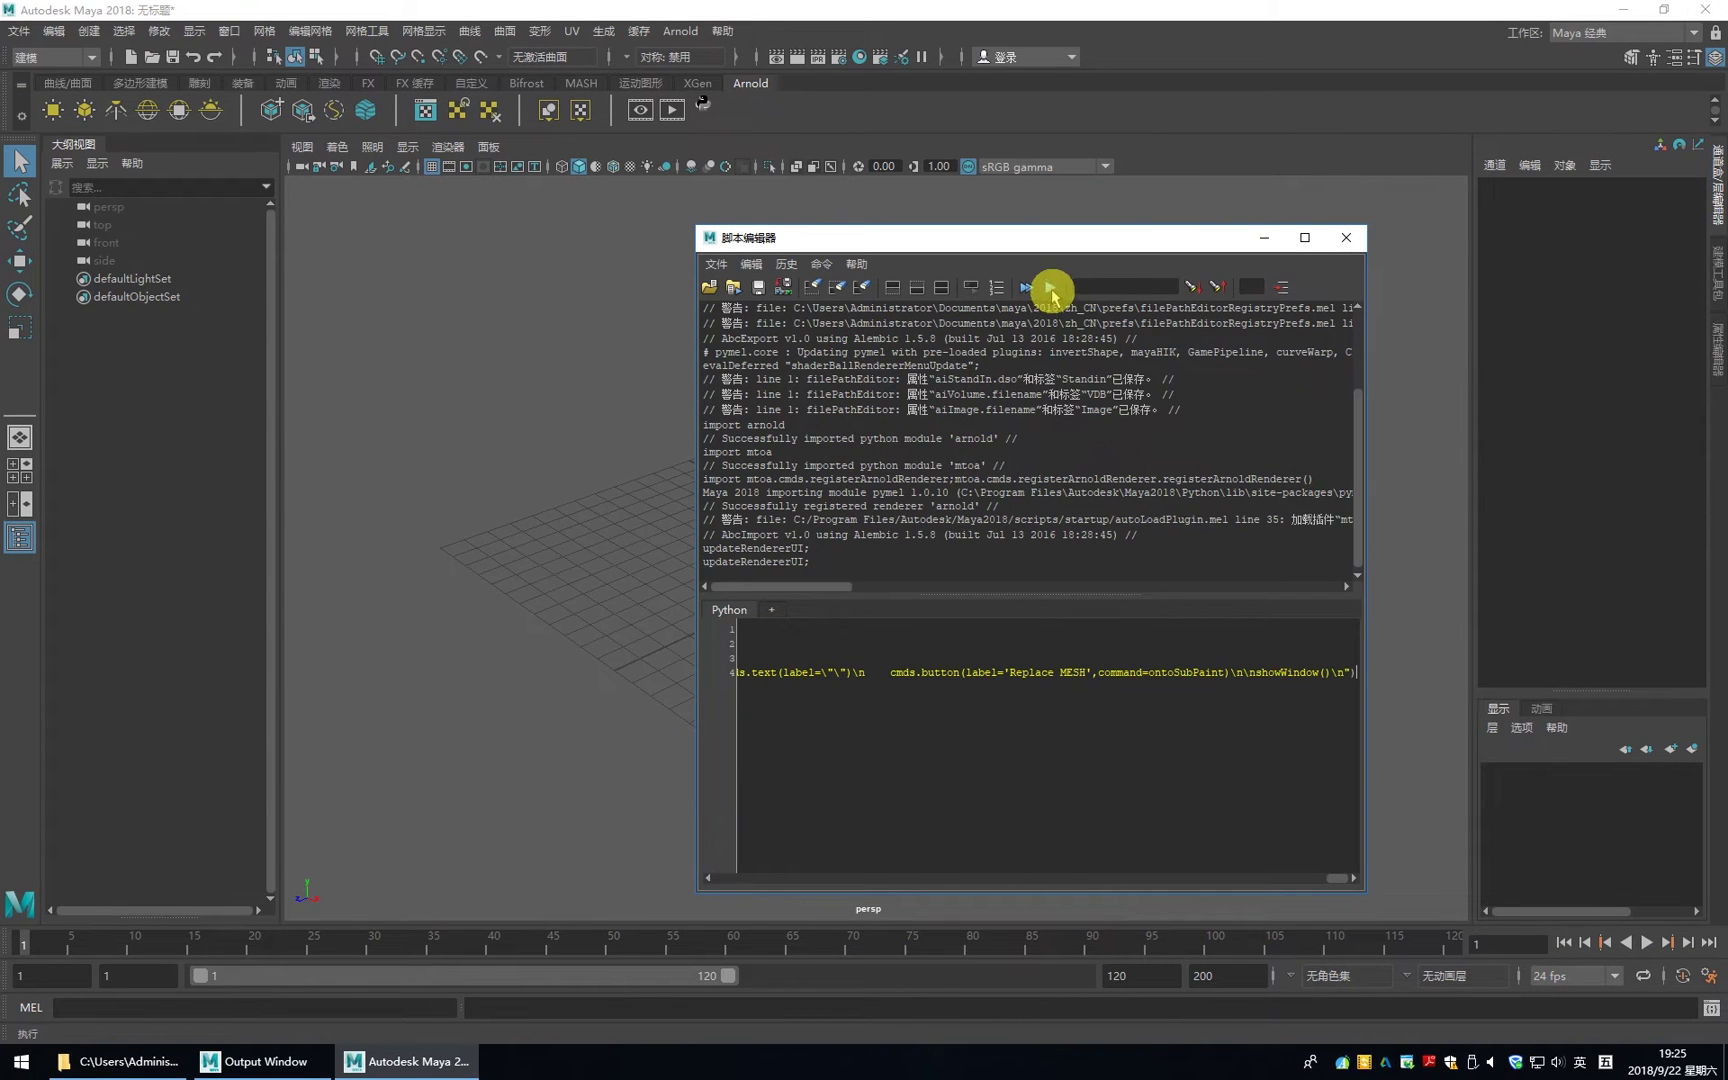
{"action": "left_click", "coordinate": [1050, 291]}
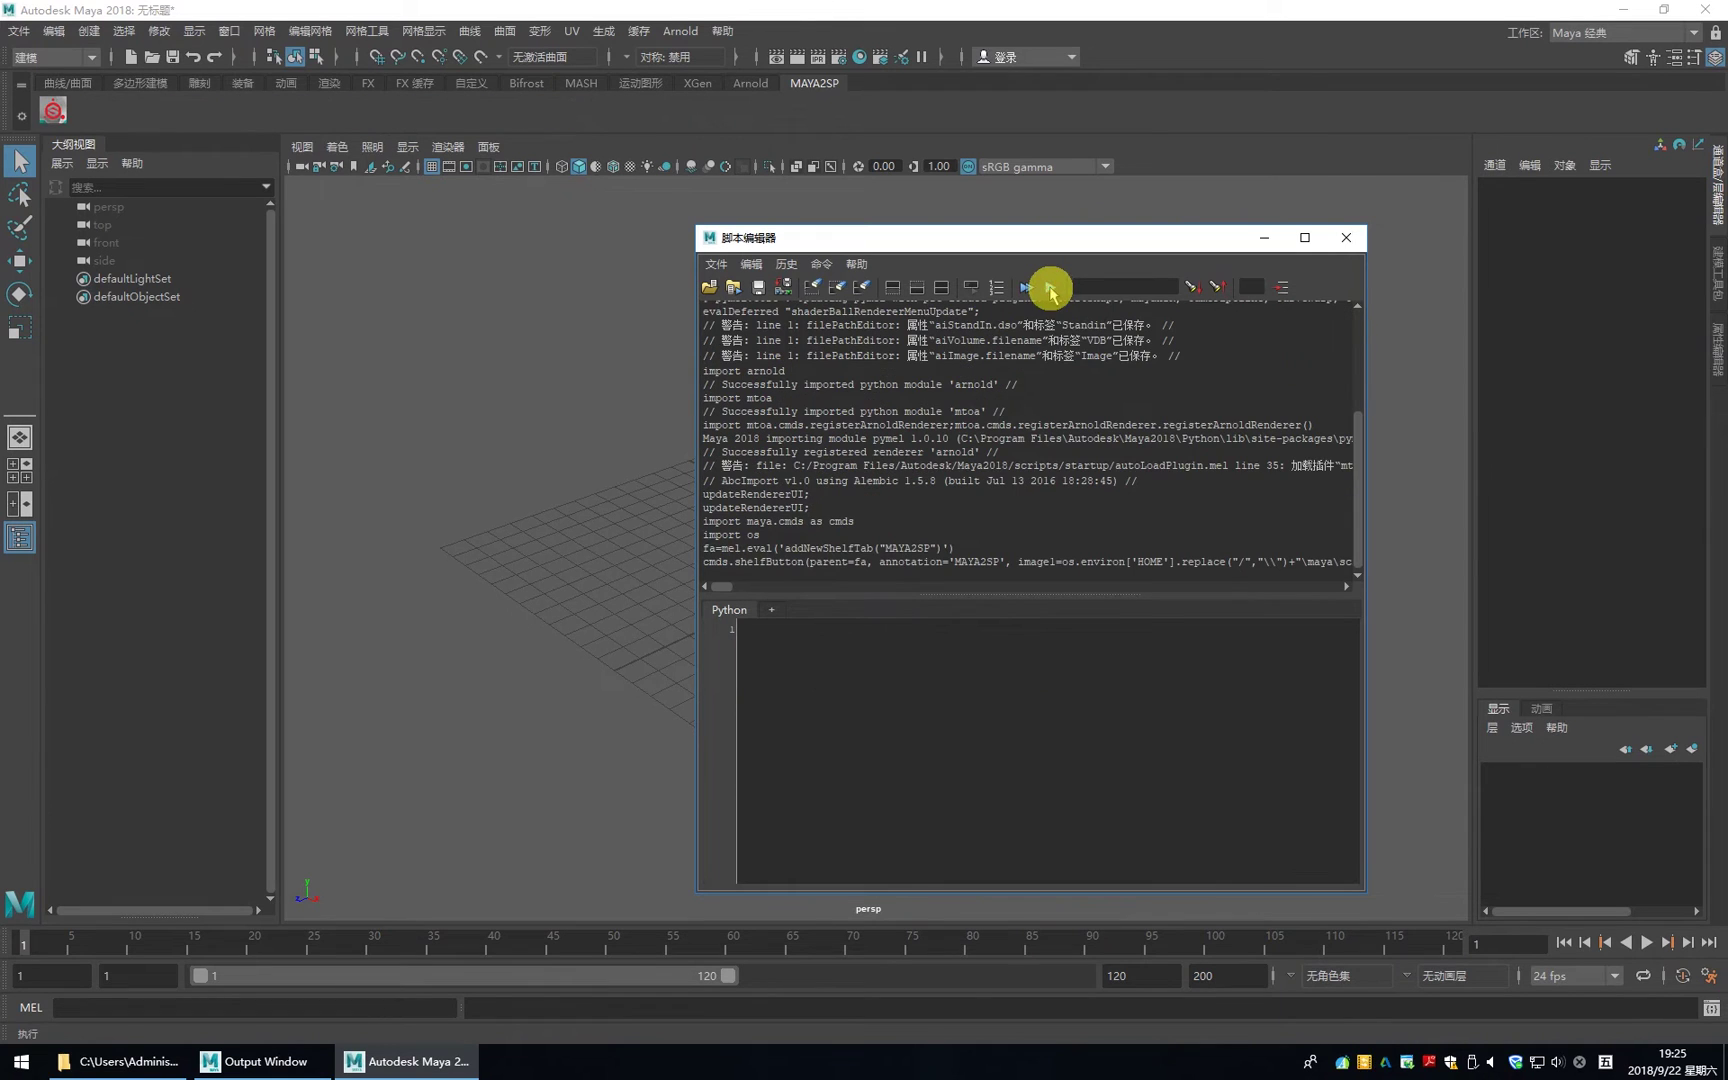
- Close the Script Editor, open the MAYA2SP V1.0 window from its shelf icon, and close the Output Window
{"action": "left_click", "coordinate": [1348, 237]}
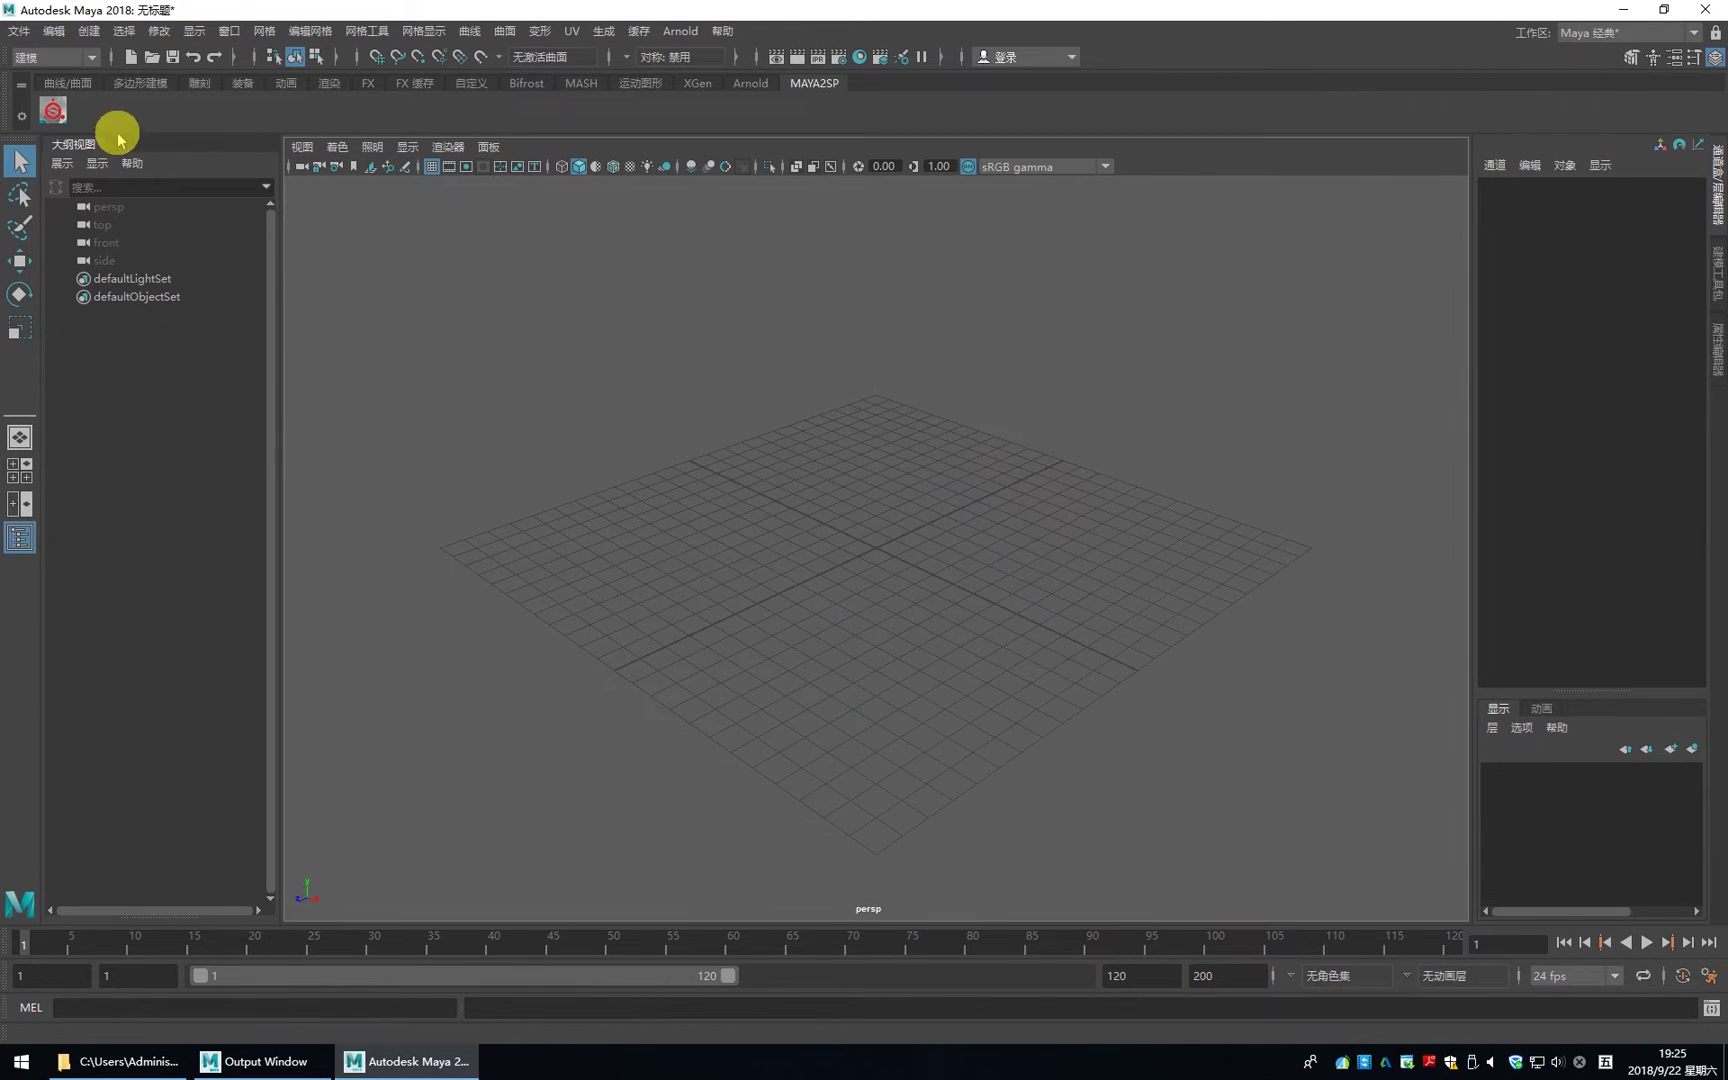
{"action": "left_click", "coordinate": [48, 106]}
{"action": "left_click", "coordinate": [1287, 170]}
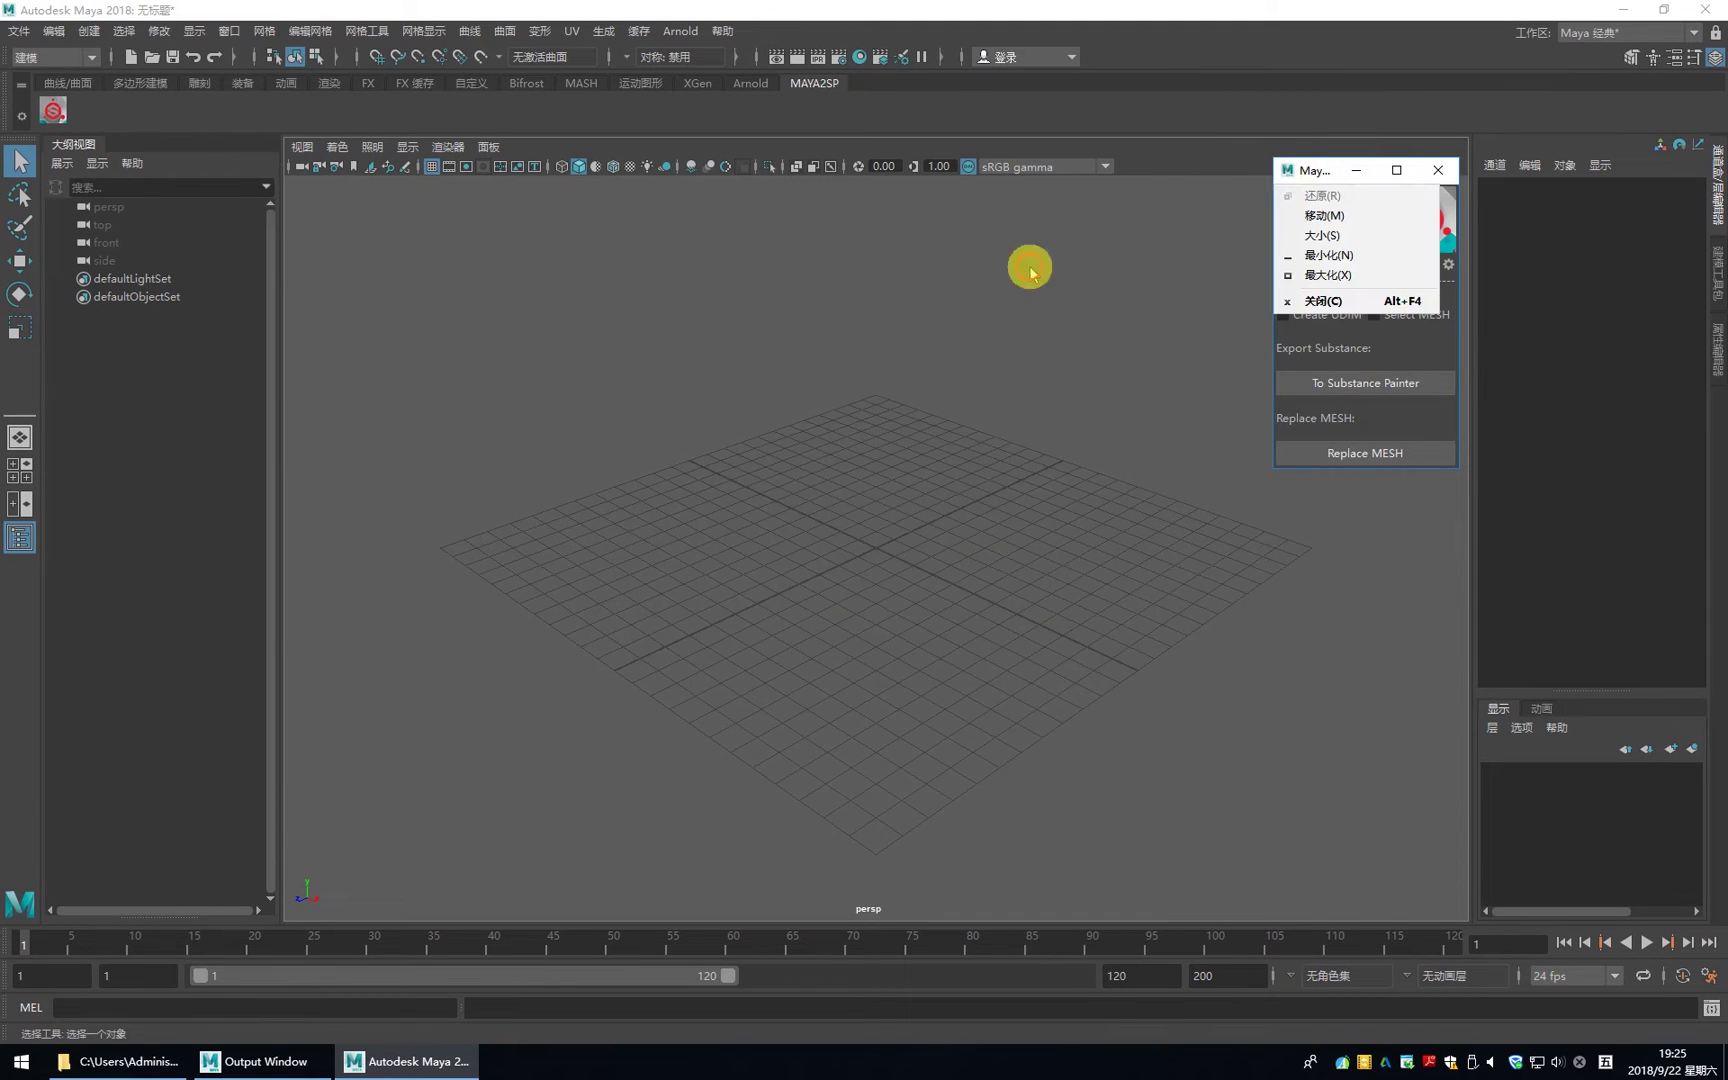
{"action": "left_click", "coordinate": [1285, 168]}
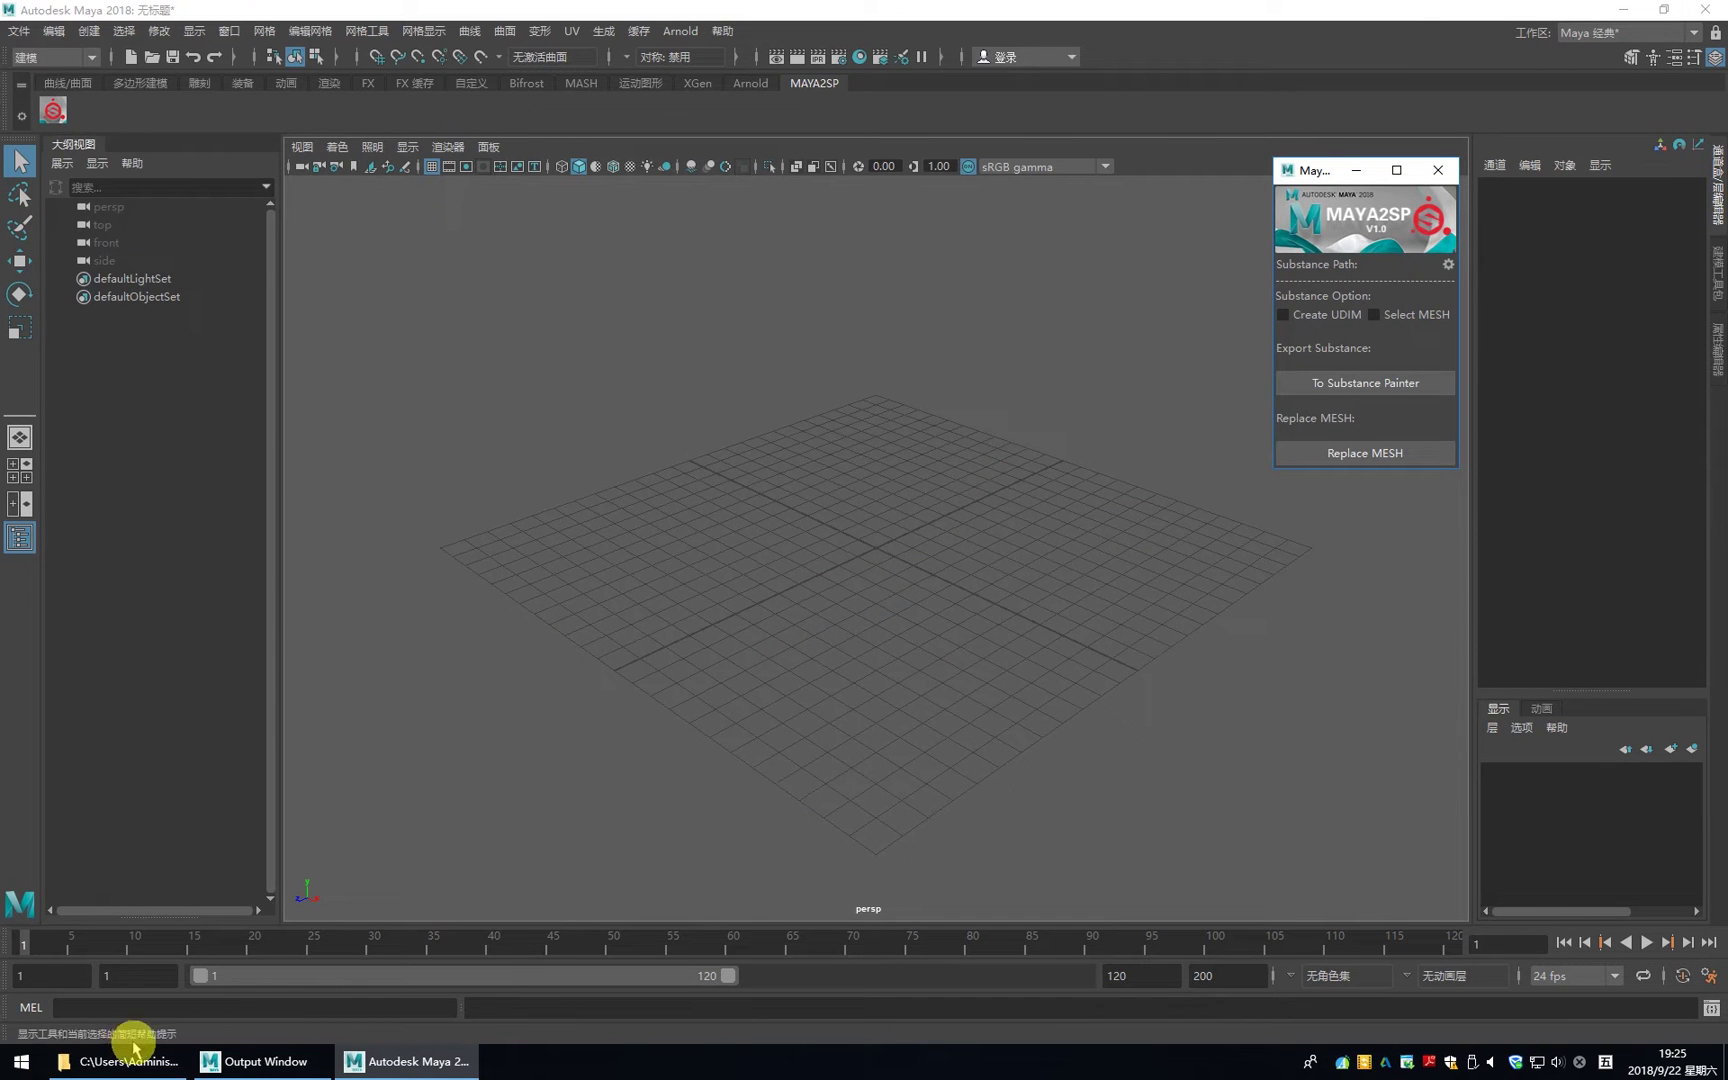
{"action": "left_click", "coordinate": [230, 1058]}
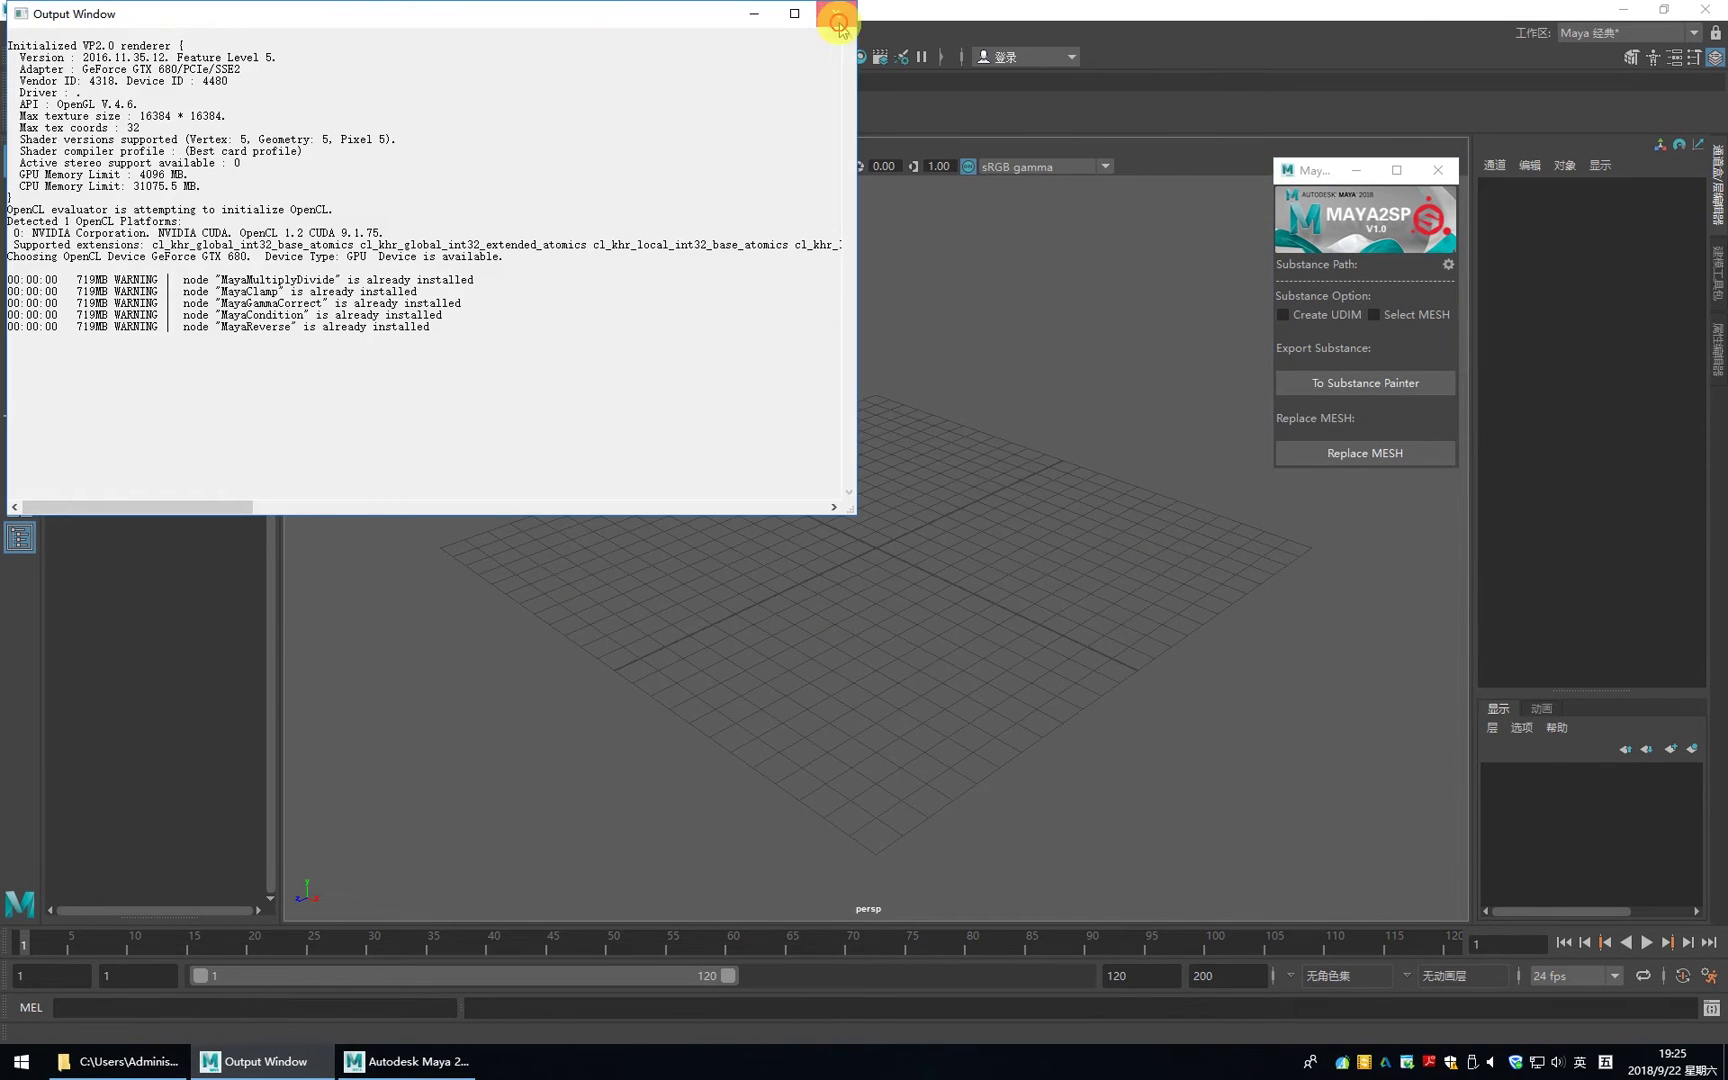
{"action": "left_click", "coordinate": [838, 18]}
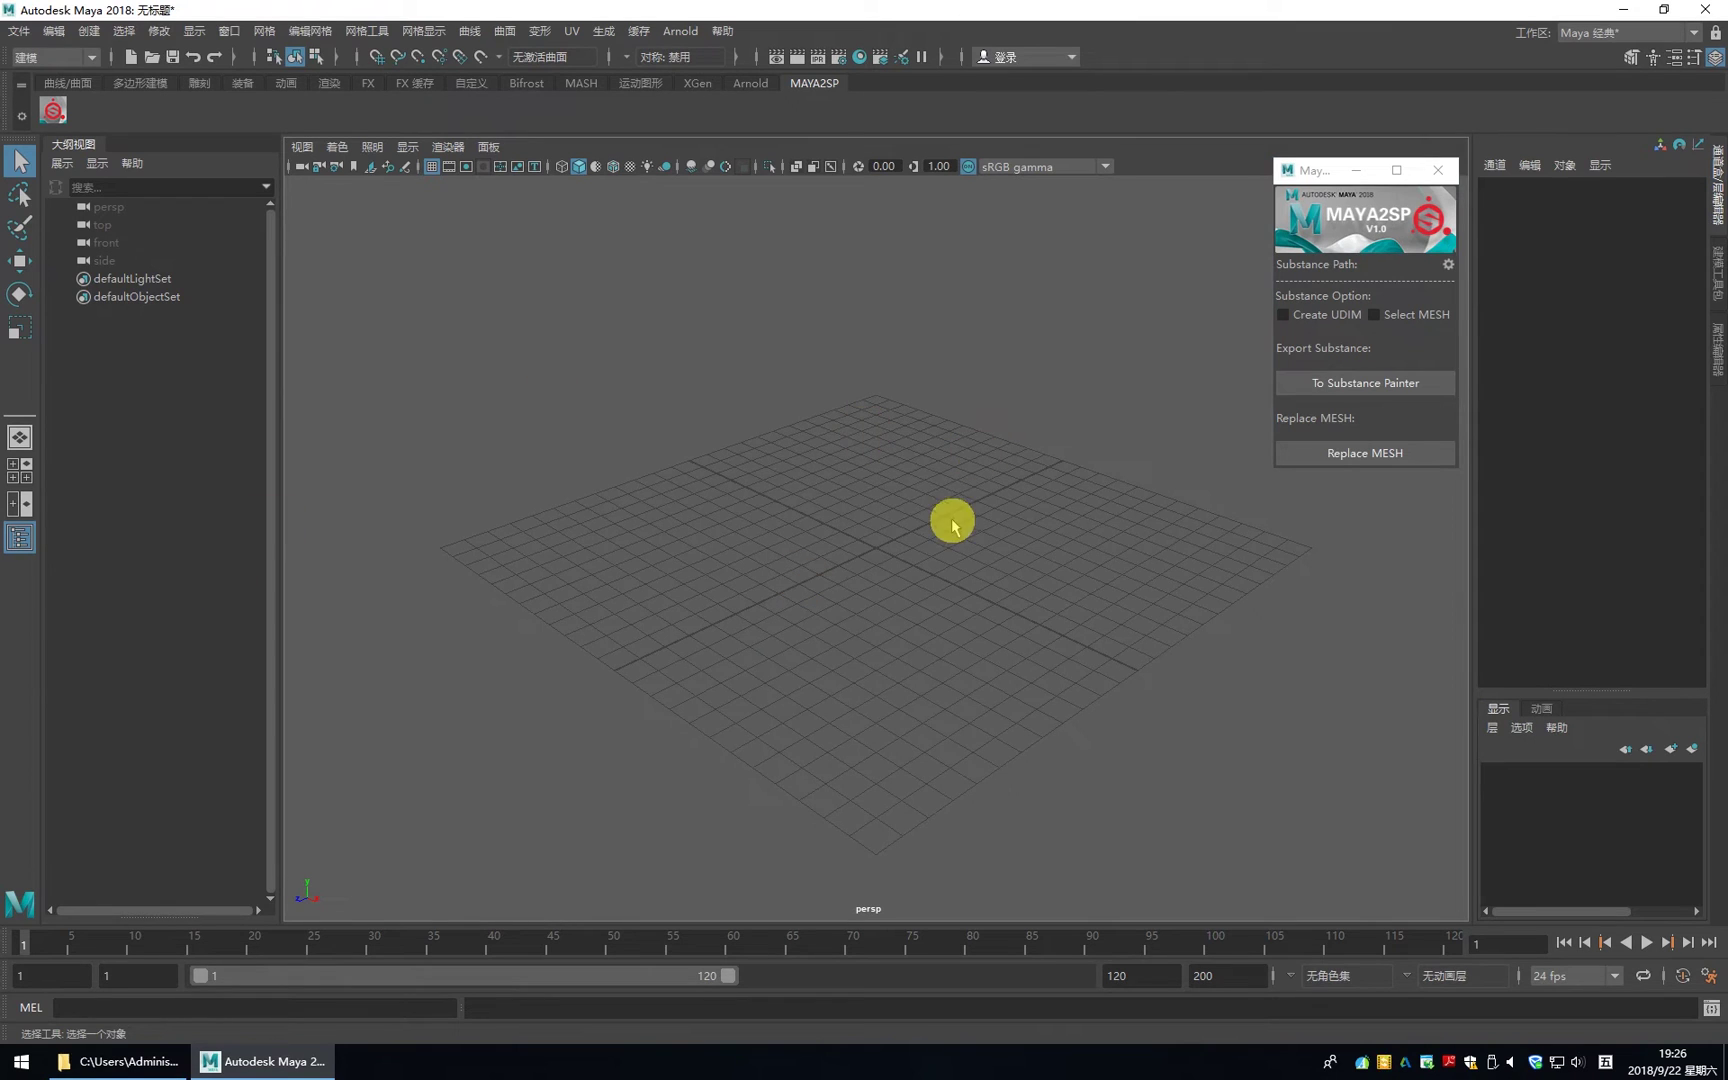
- Import the female character model from the desktop into the scene and zoom out to view it
{"action": "key", "text": "super+d"}
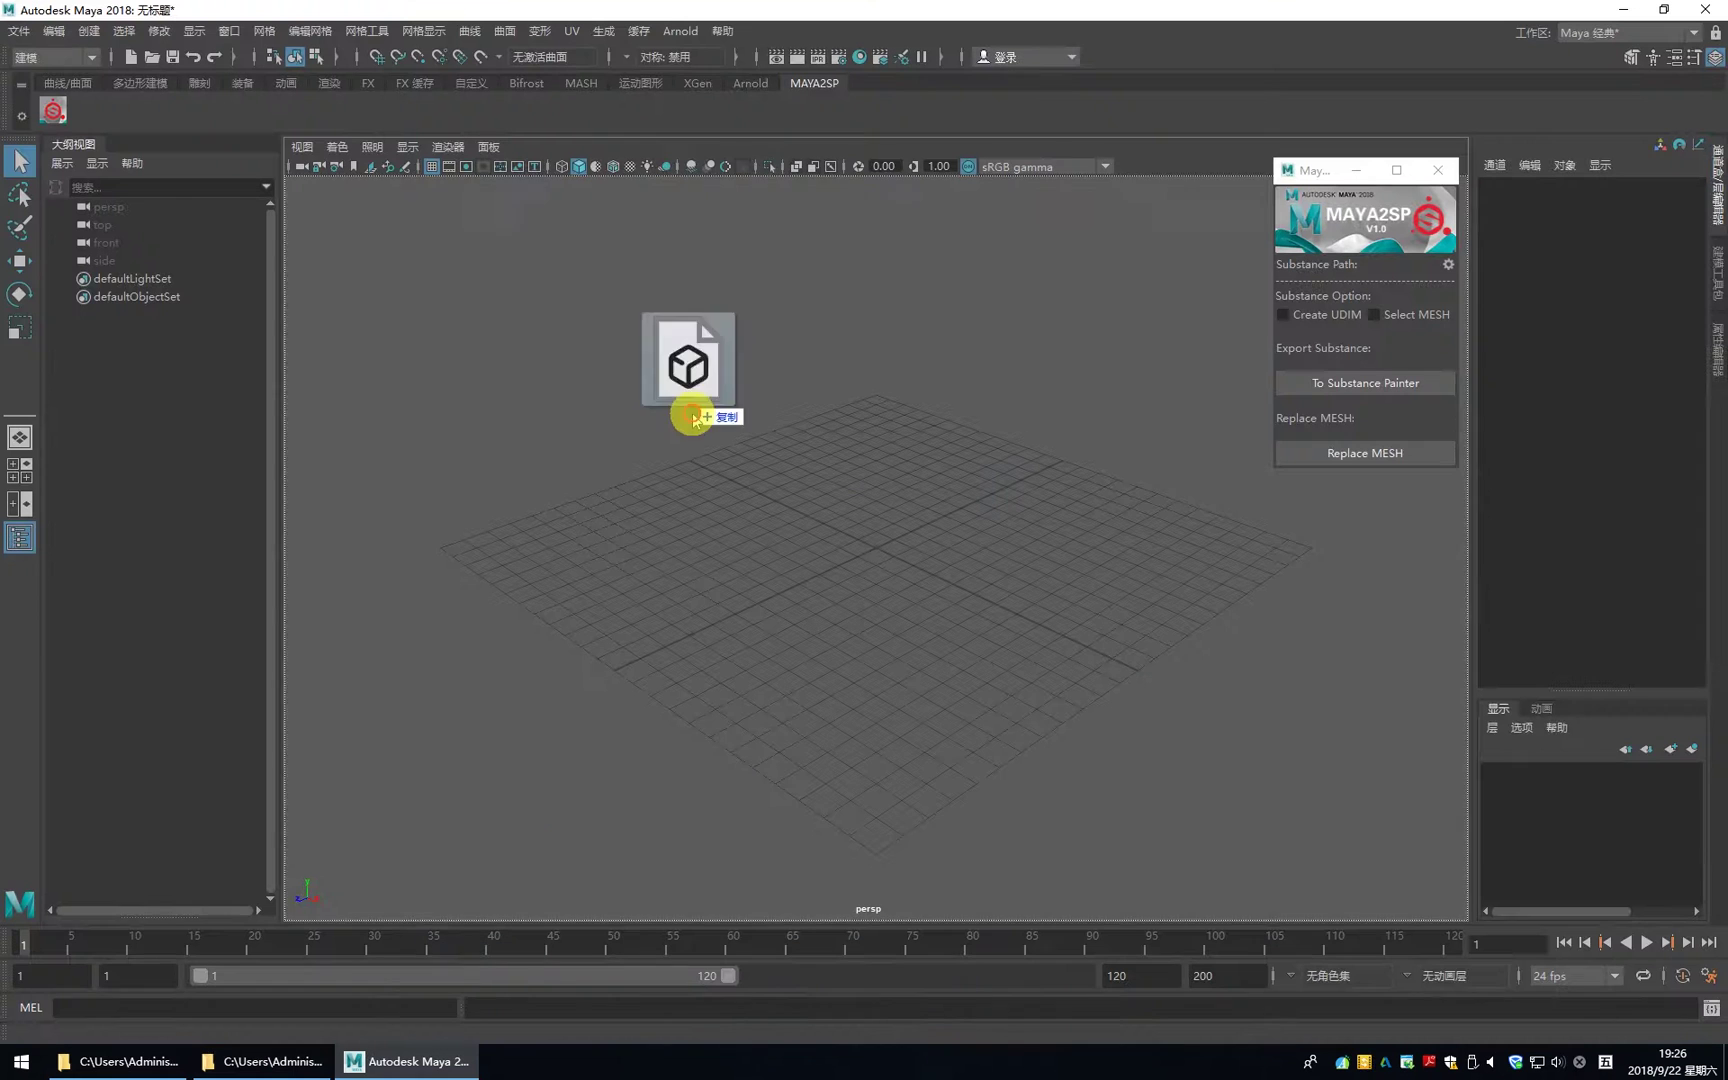
{"action": "left_click_drag", "start_coordinate": [687, 410], "coordinate": [711, 398]}
{"action": "scroll", "coordinate": [900, 481], "scroll_direction": "down", "scroll_amount": 5}
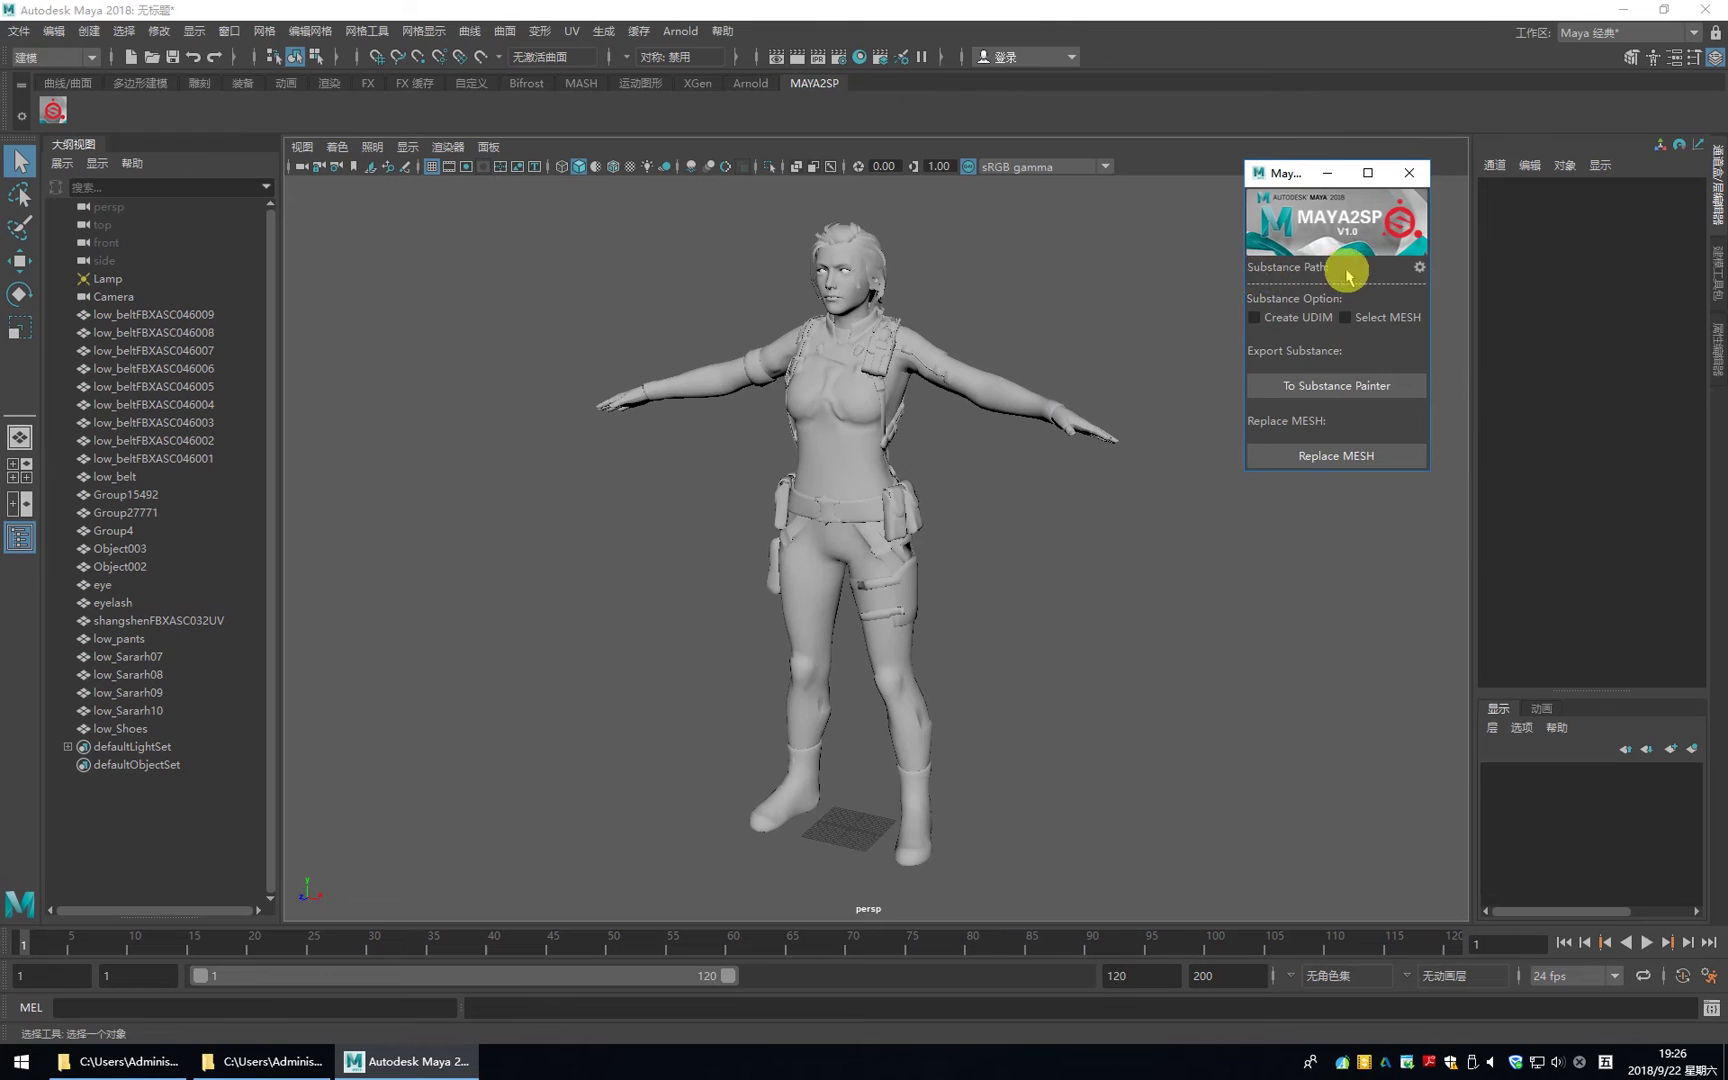
- Set the MAYA2SP Substance path to C:\Program Files\Allegorithmic\Substance Painter\Substance Painter.exe
{"action": "left_click", "coordinate": [1420, 268]}
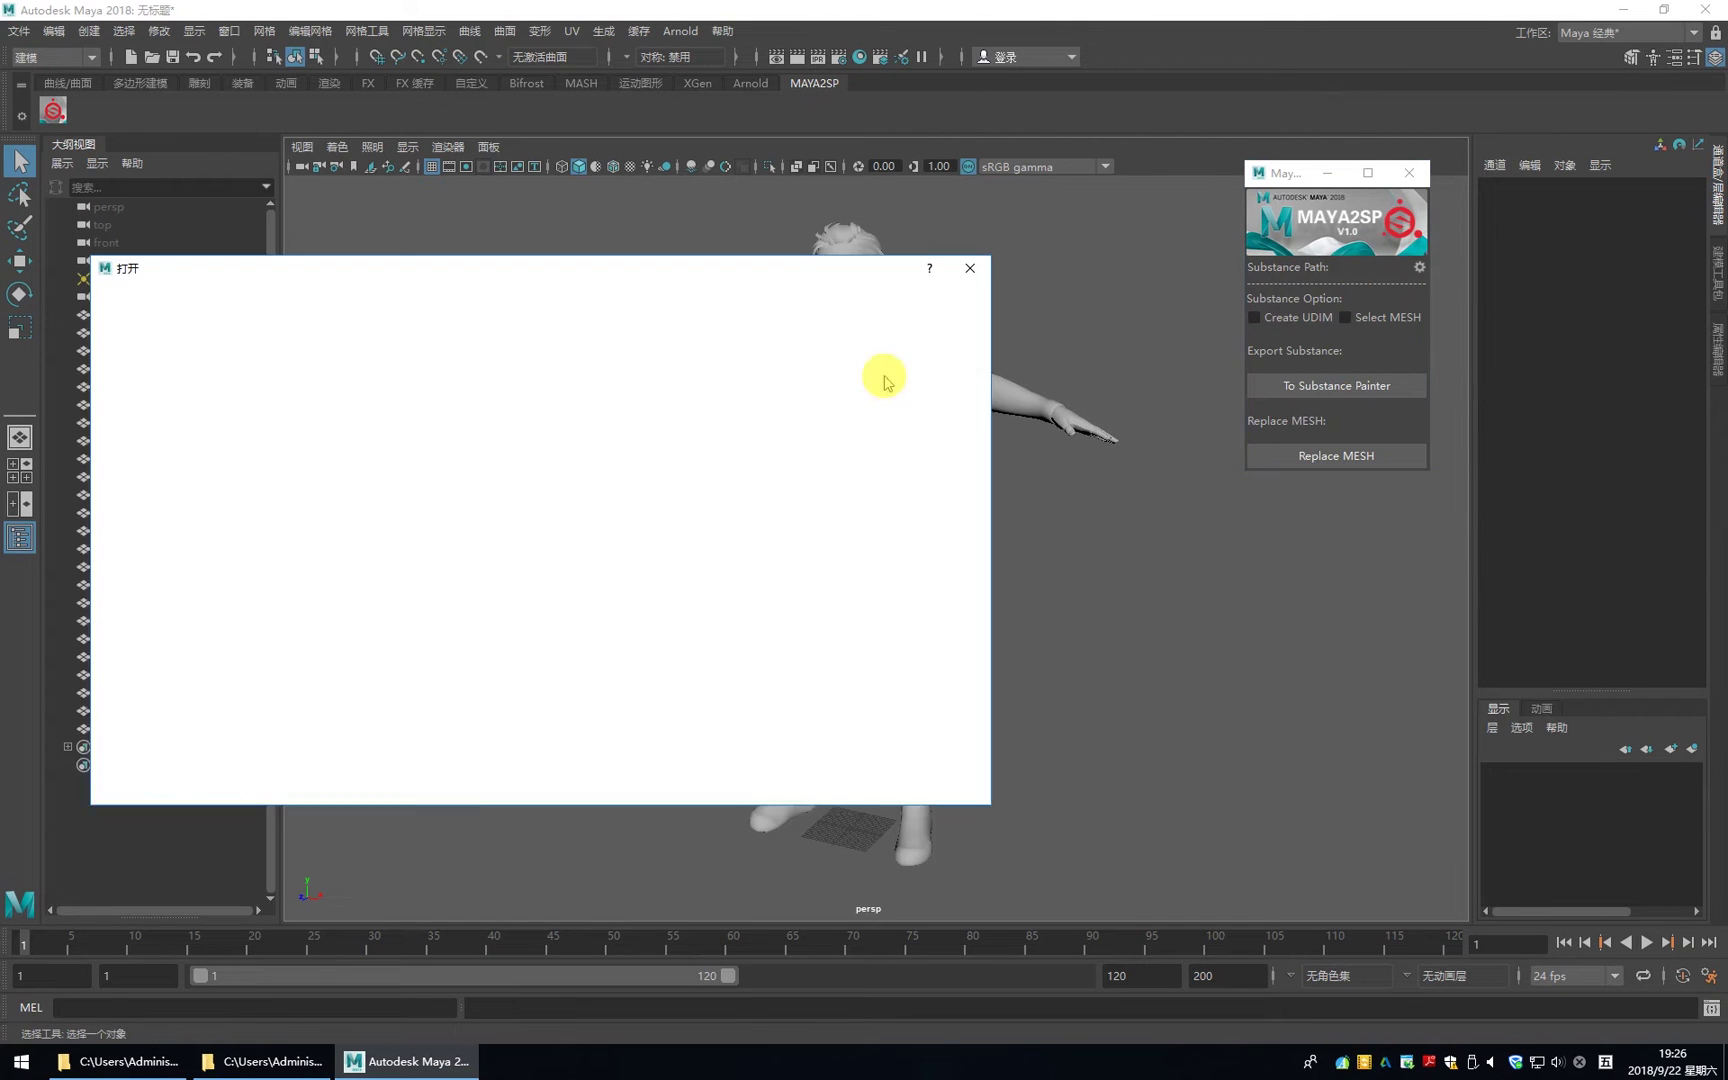
{"action": "left_click", "coordinate": [143, 348]}
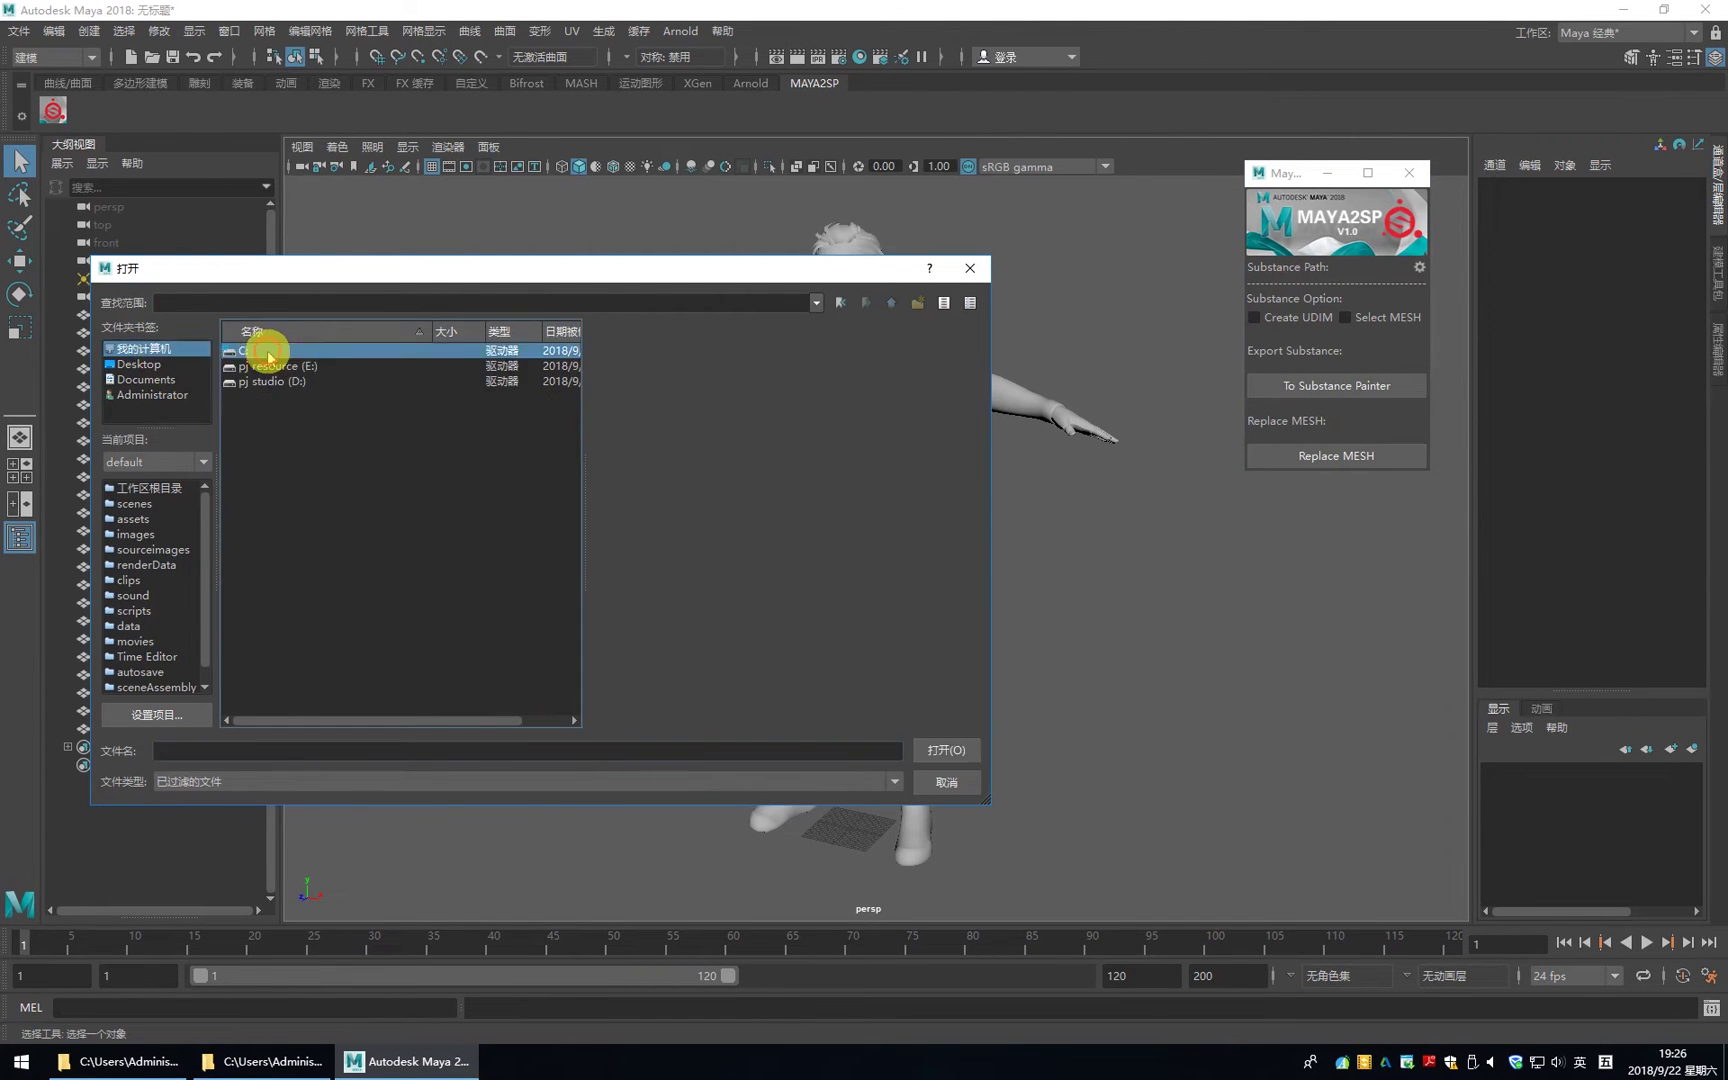
{"action": "double_click", "coordinate": [255, 350]}
{"action": "double_click", "coordinate": [278, 440]}
{"action": "double_click", "coordinate": [270, 386]}
{"action": "left_click", "coordinate": [285, 366]}
{"action": "double_click", "coordinate": [285, 370]}
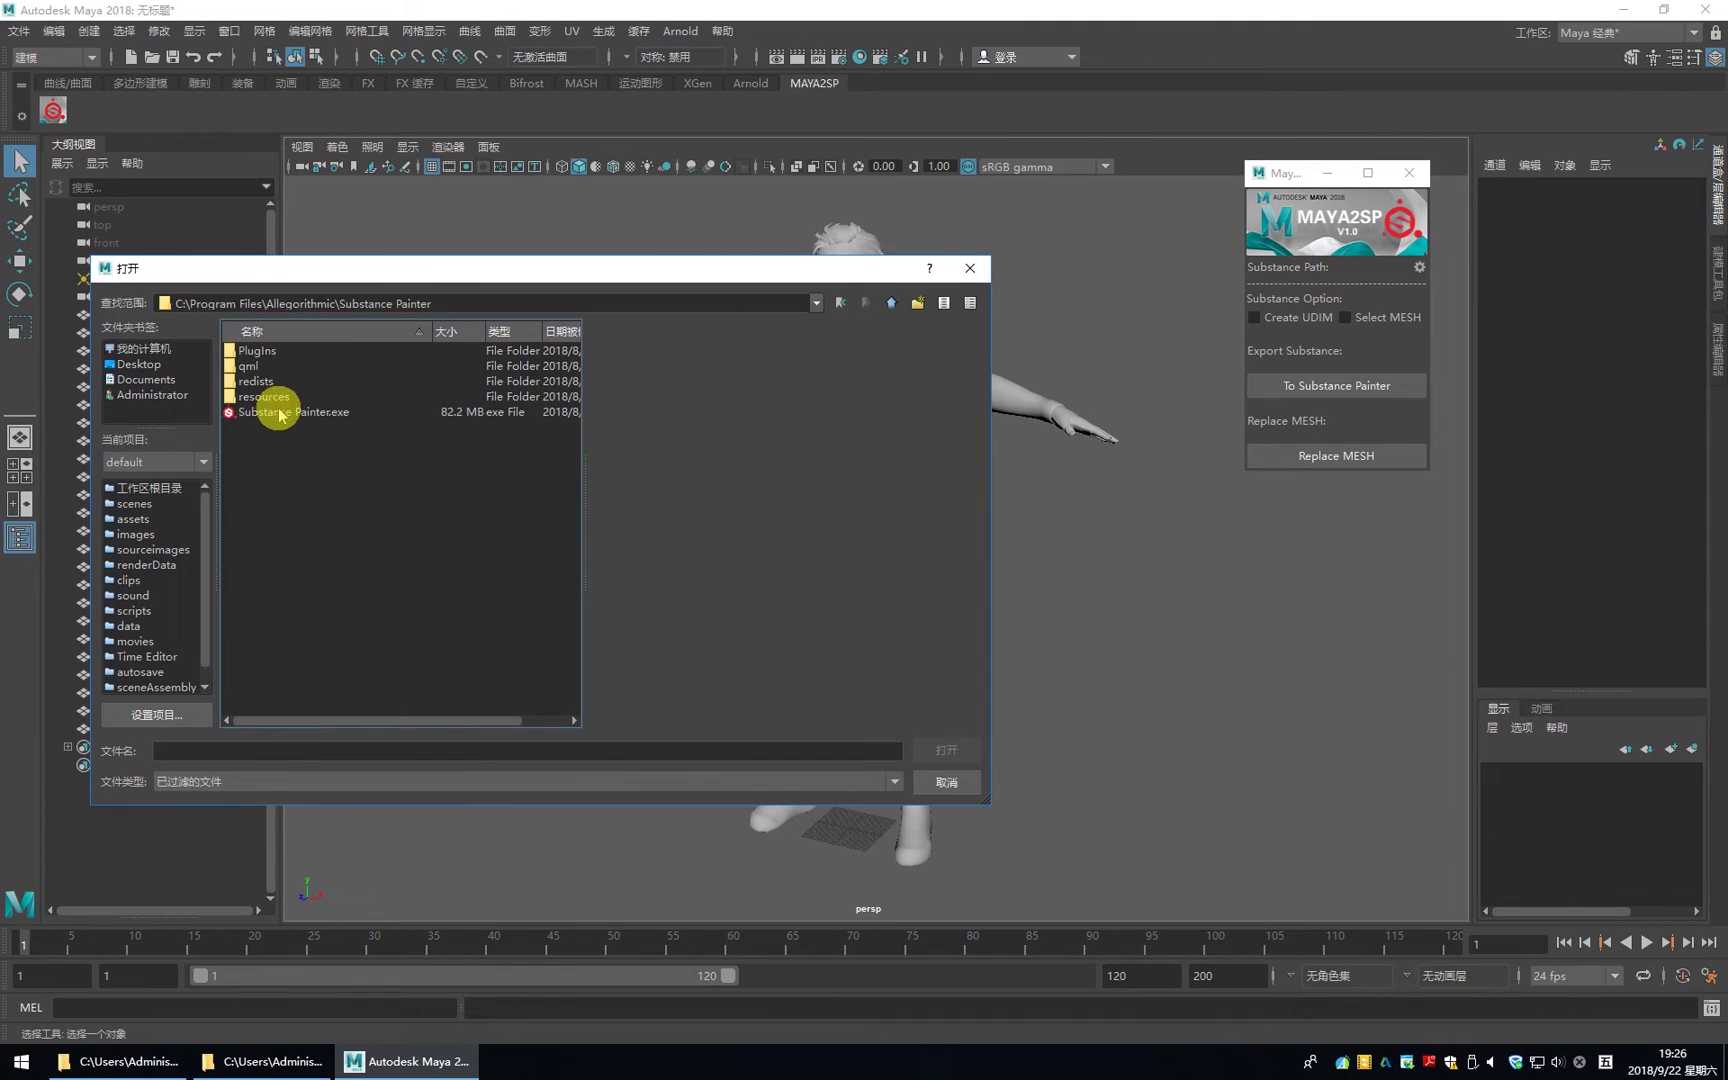
{"action": "left_click", "coordinate": [281, 414]}
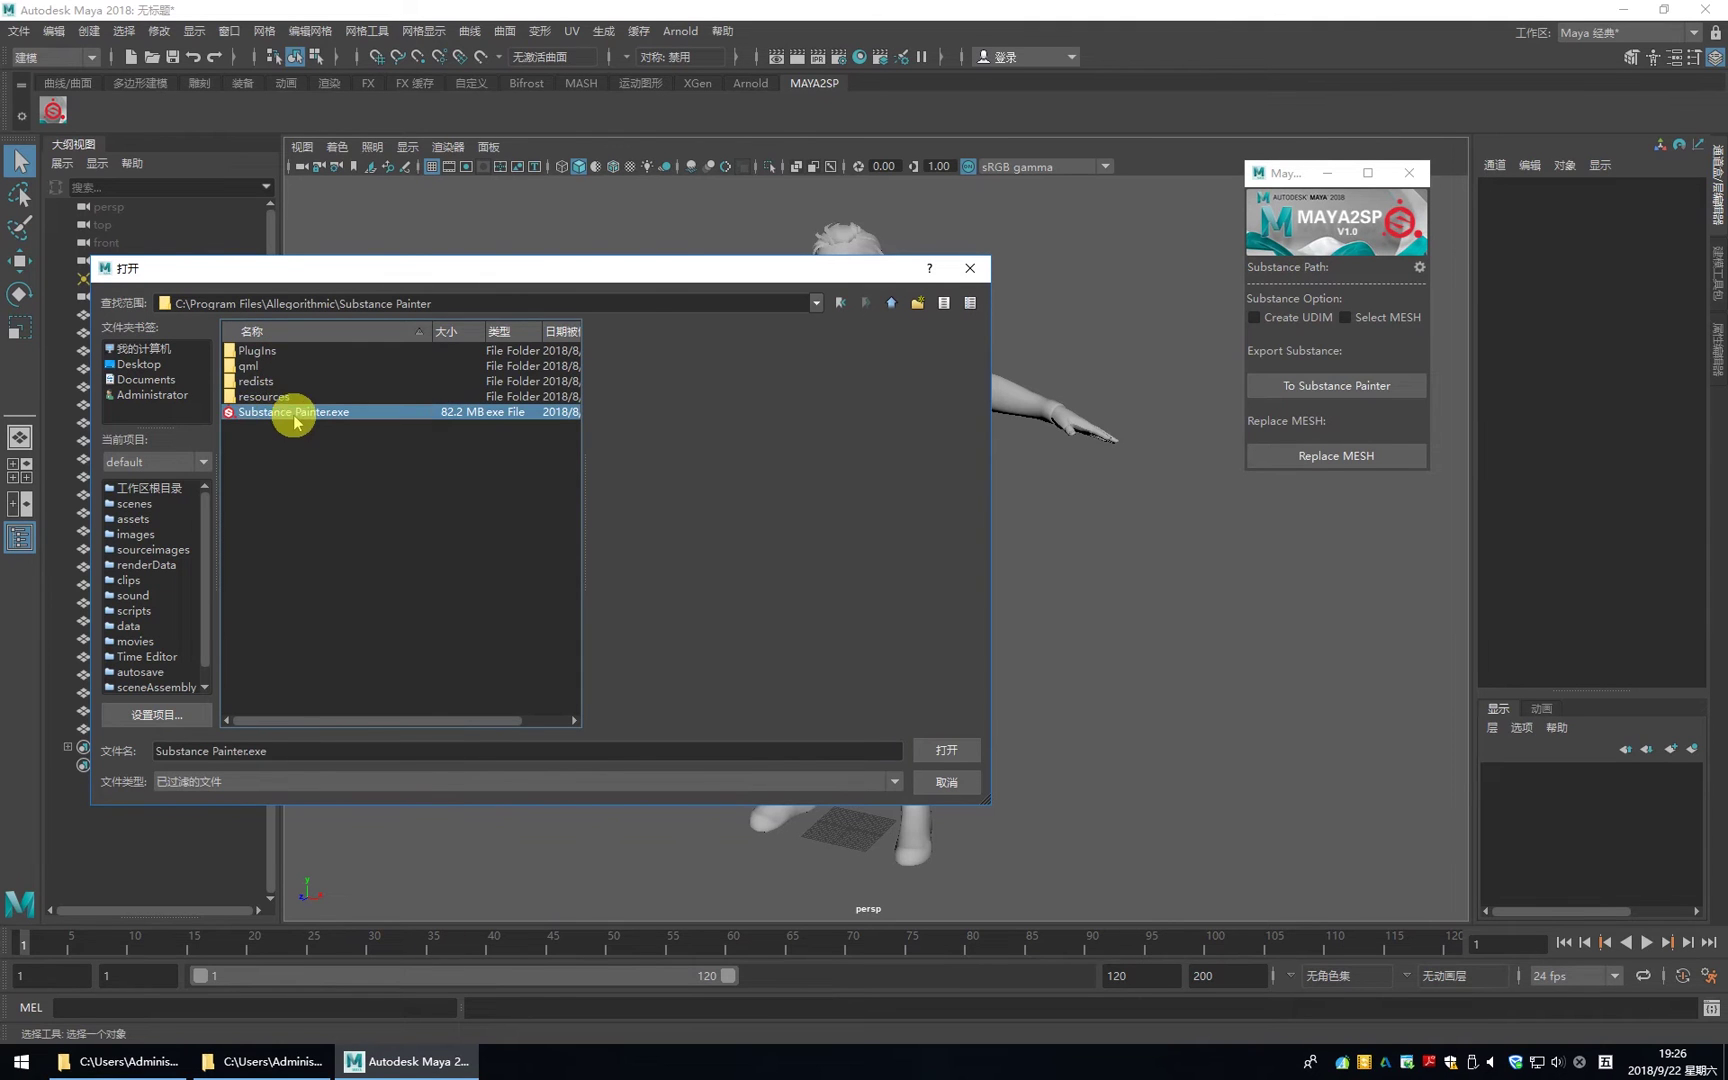
{"action": "left_click", "coordinate": [946, 749]}
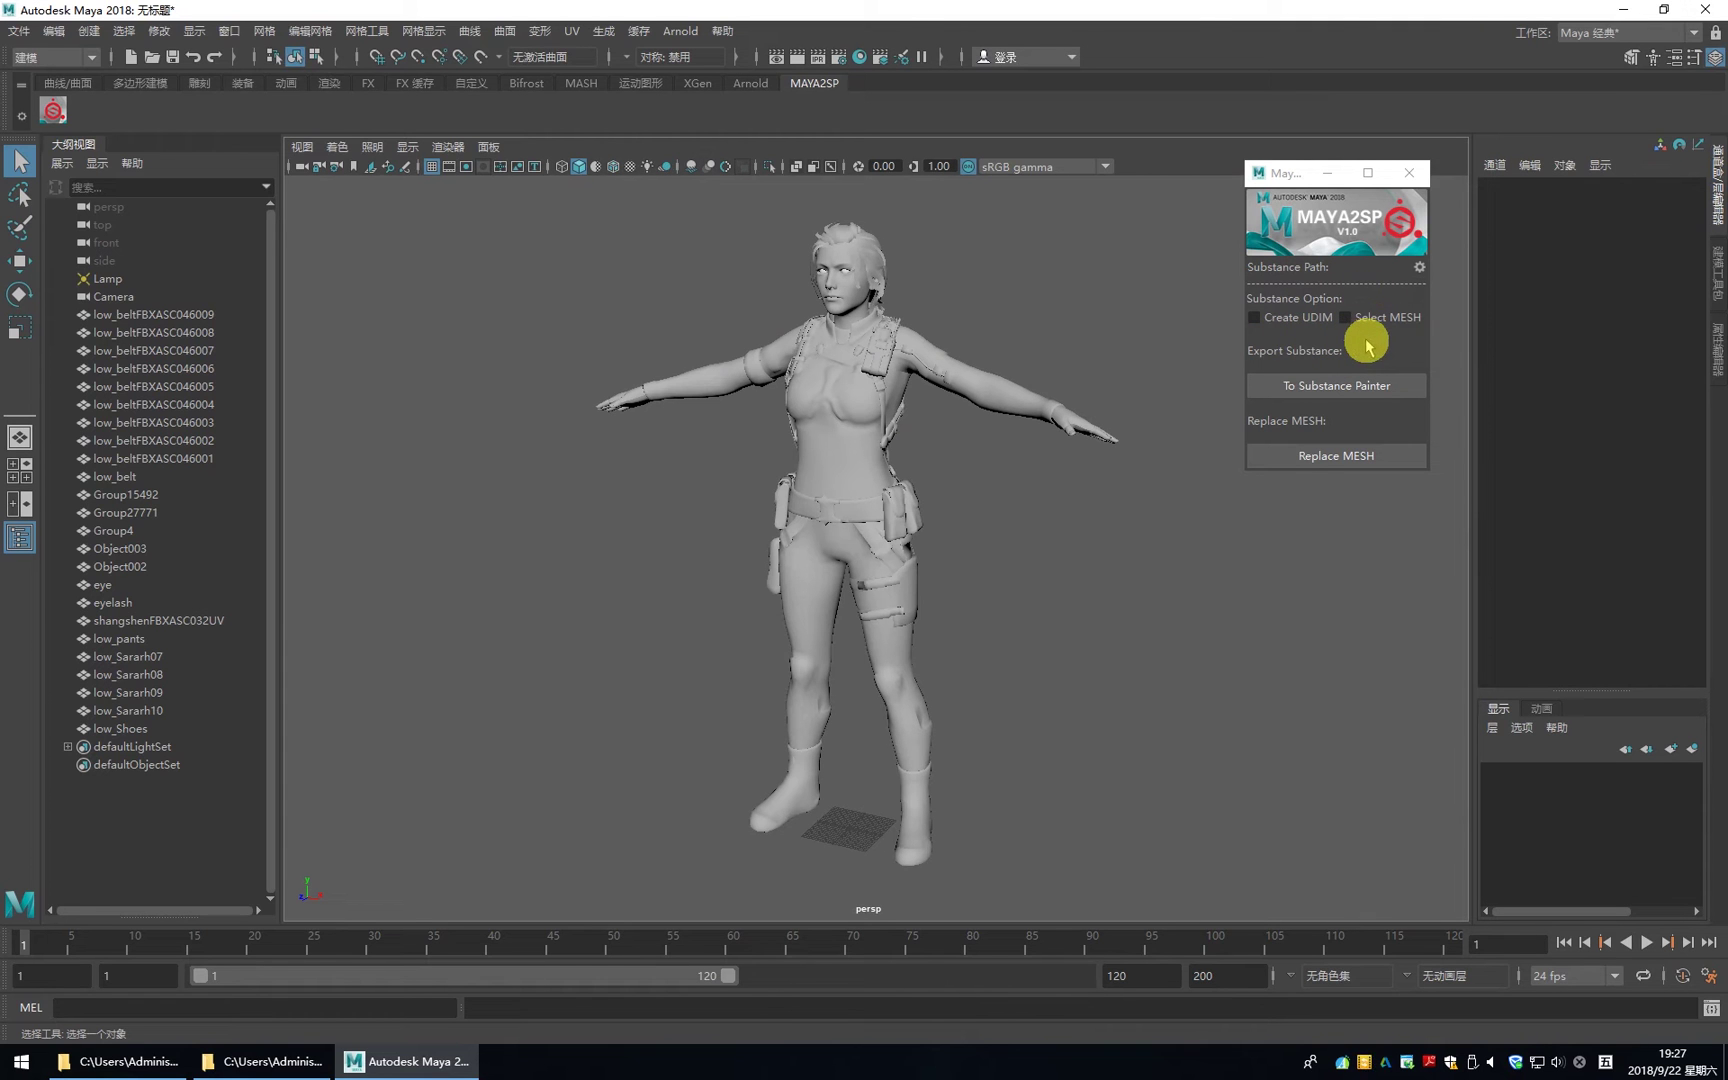
- Try sending only the chest-strap belt mesh to Substance Painter with Select MESH ticked
{"action": "left_click", "coordinate": [887, 369]}
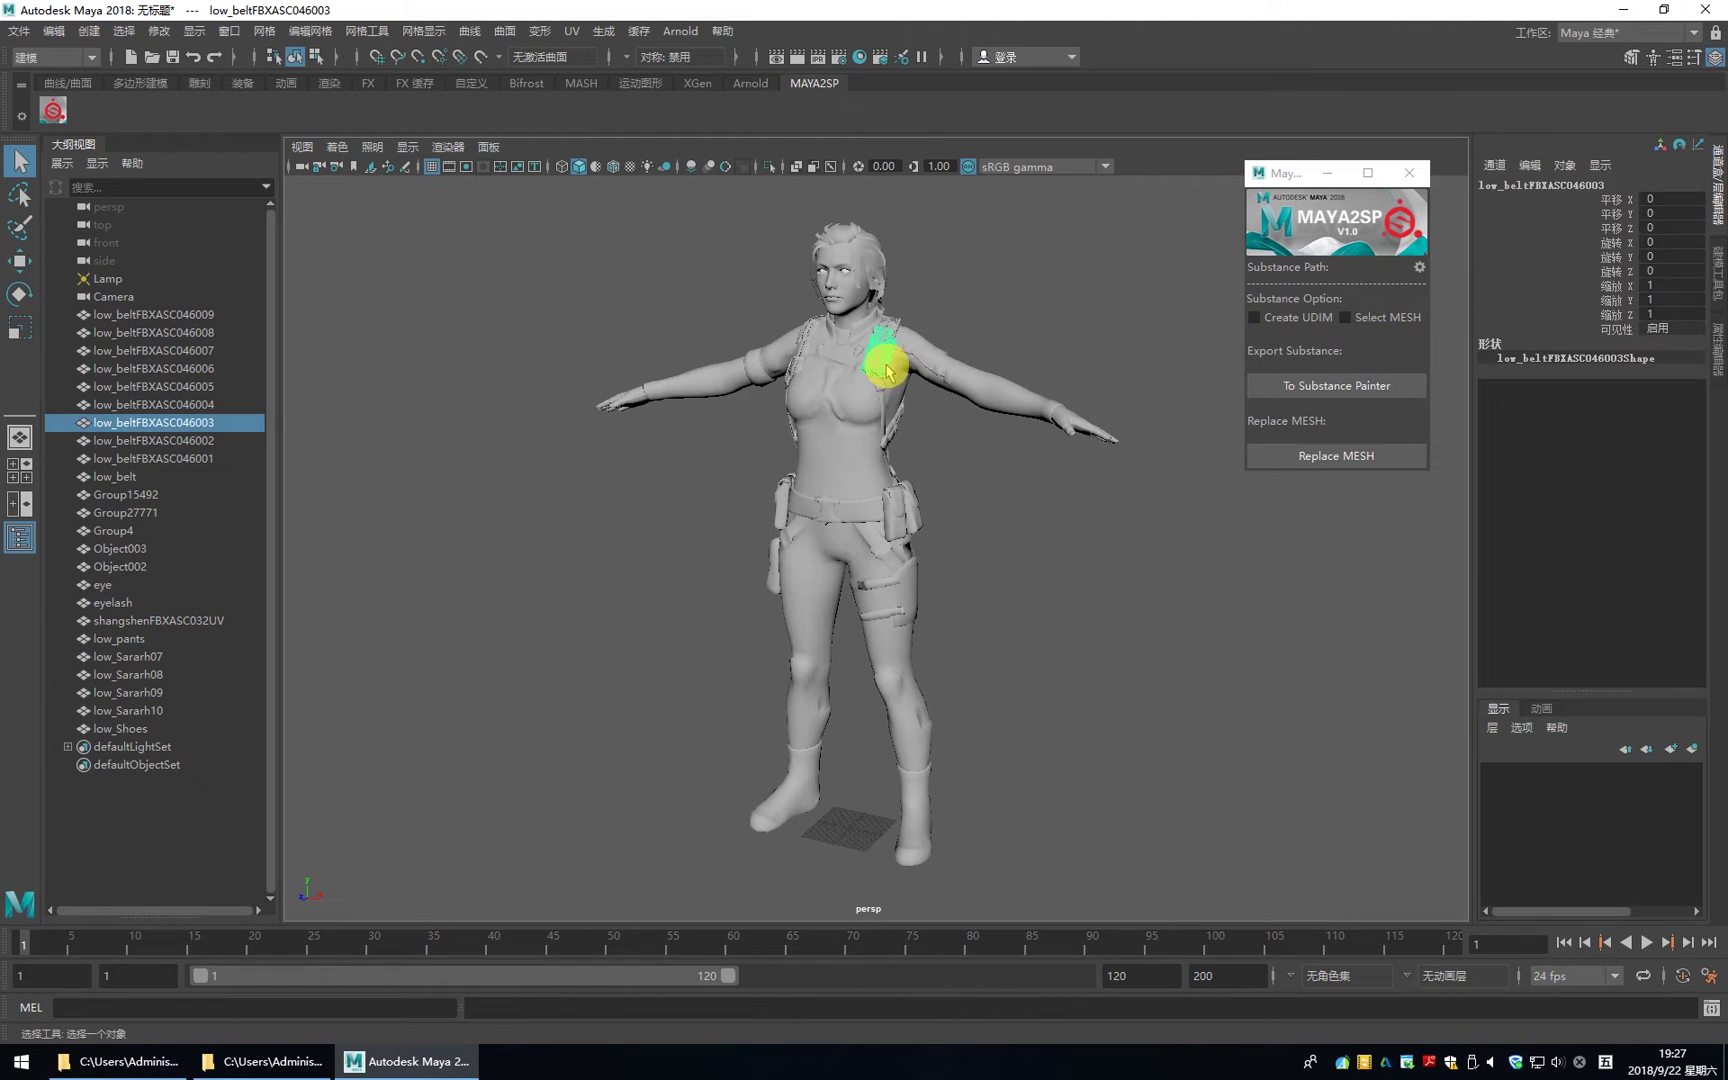
{"action": "left_click", "coordinate": [1370, 317]}
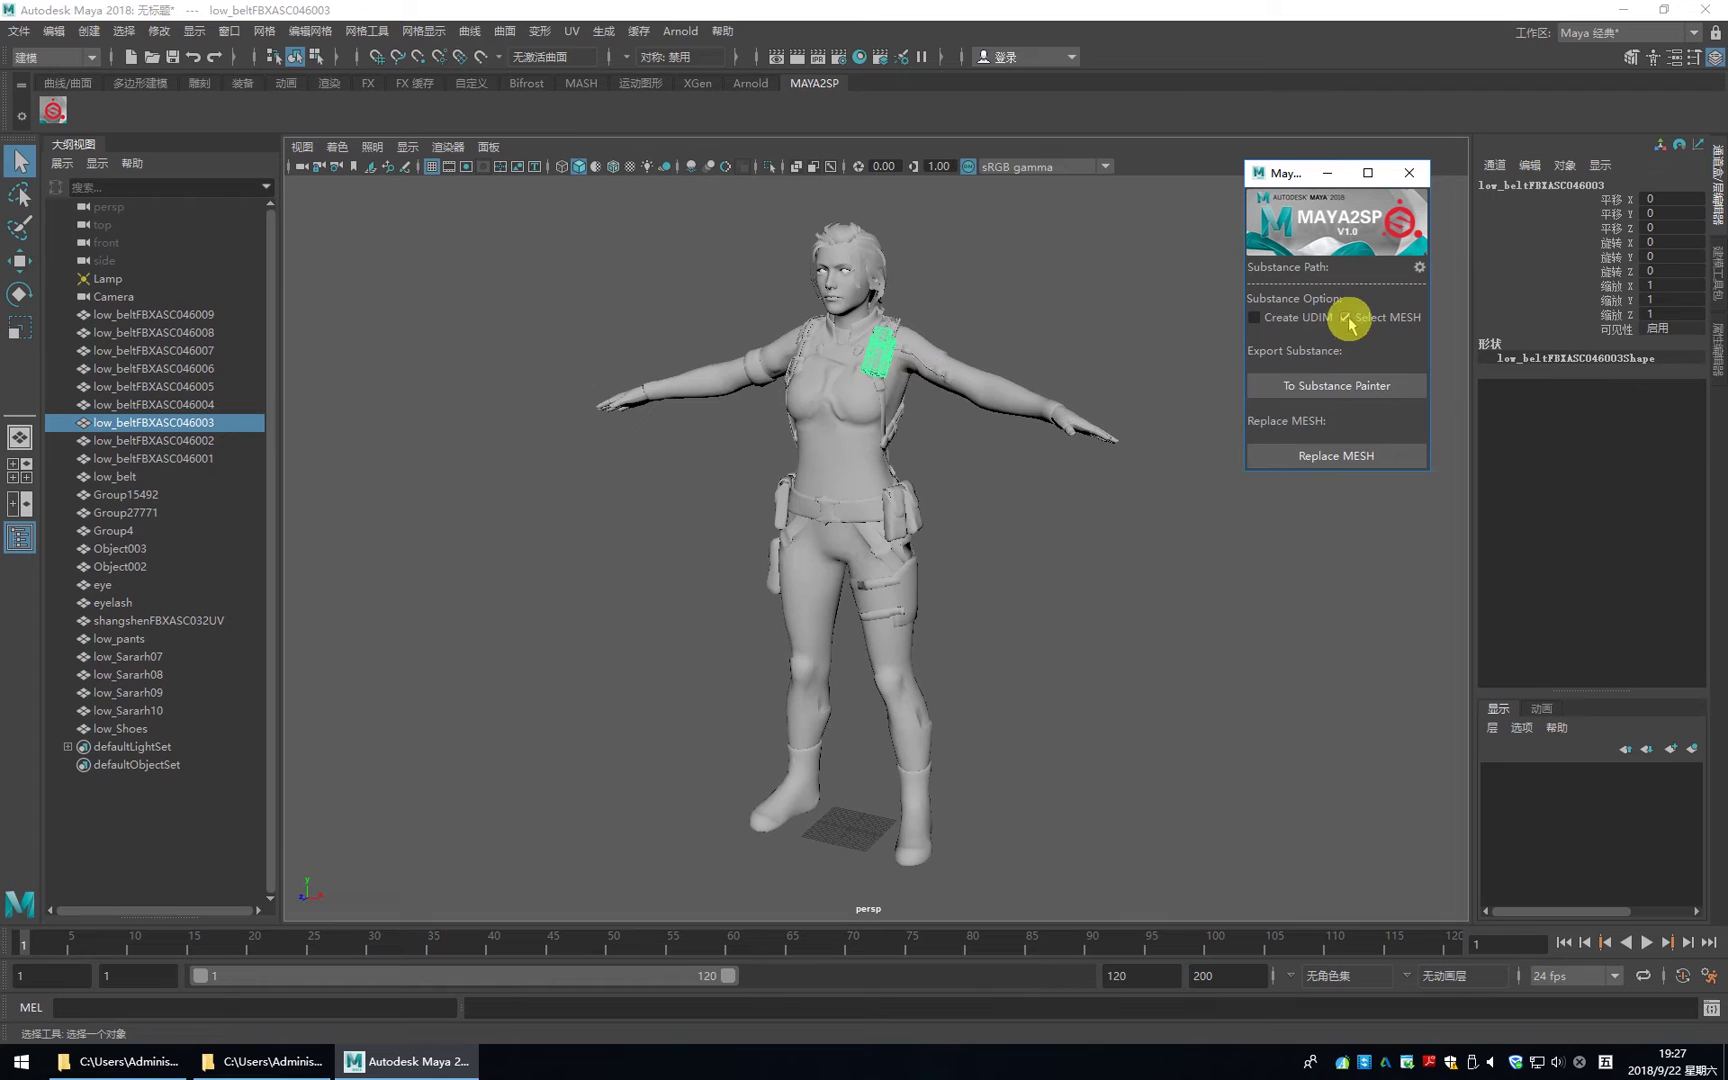
{"action": "left_click", "coordinate": [1336, 388]}
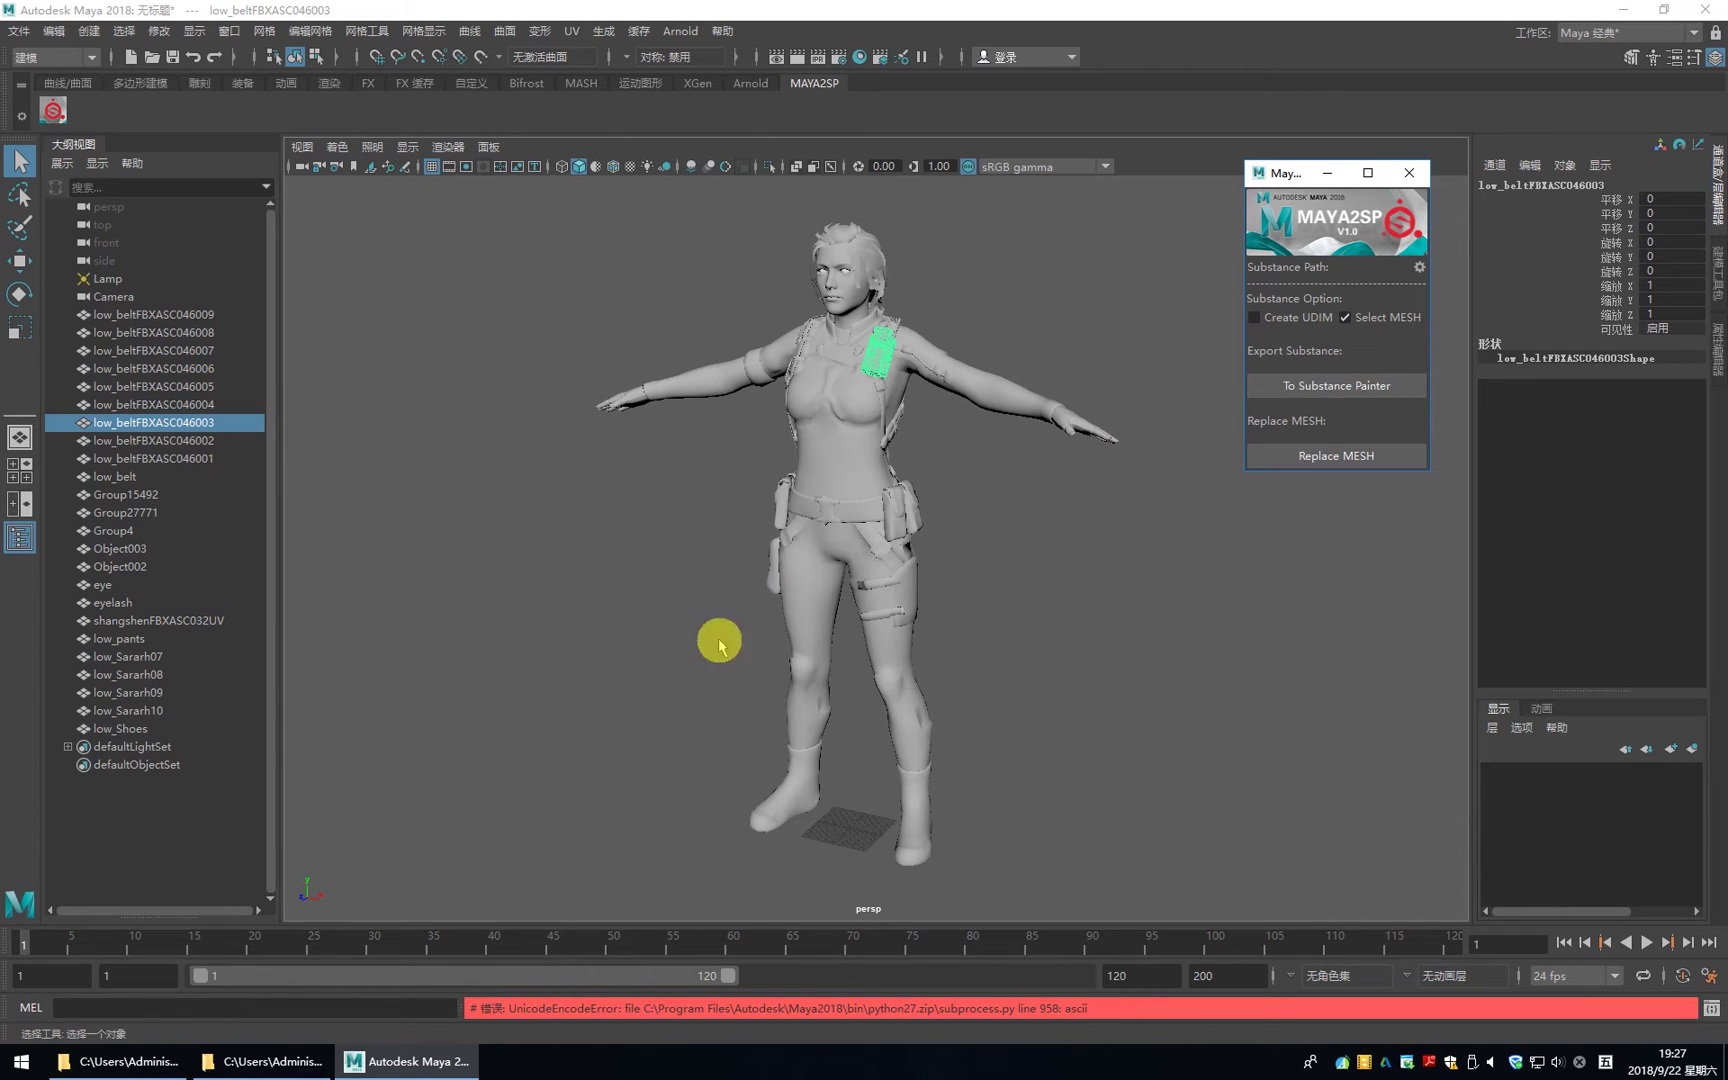
- Deselect and start a Save As of the scene into the Desktop folder
{"action": "left_click", "coordinate": [1043, 685]}
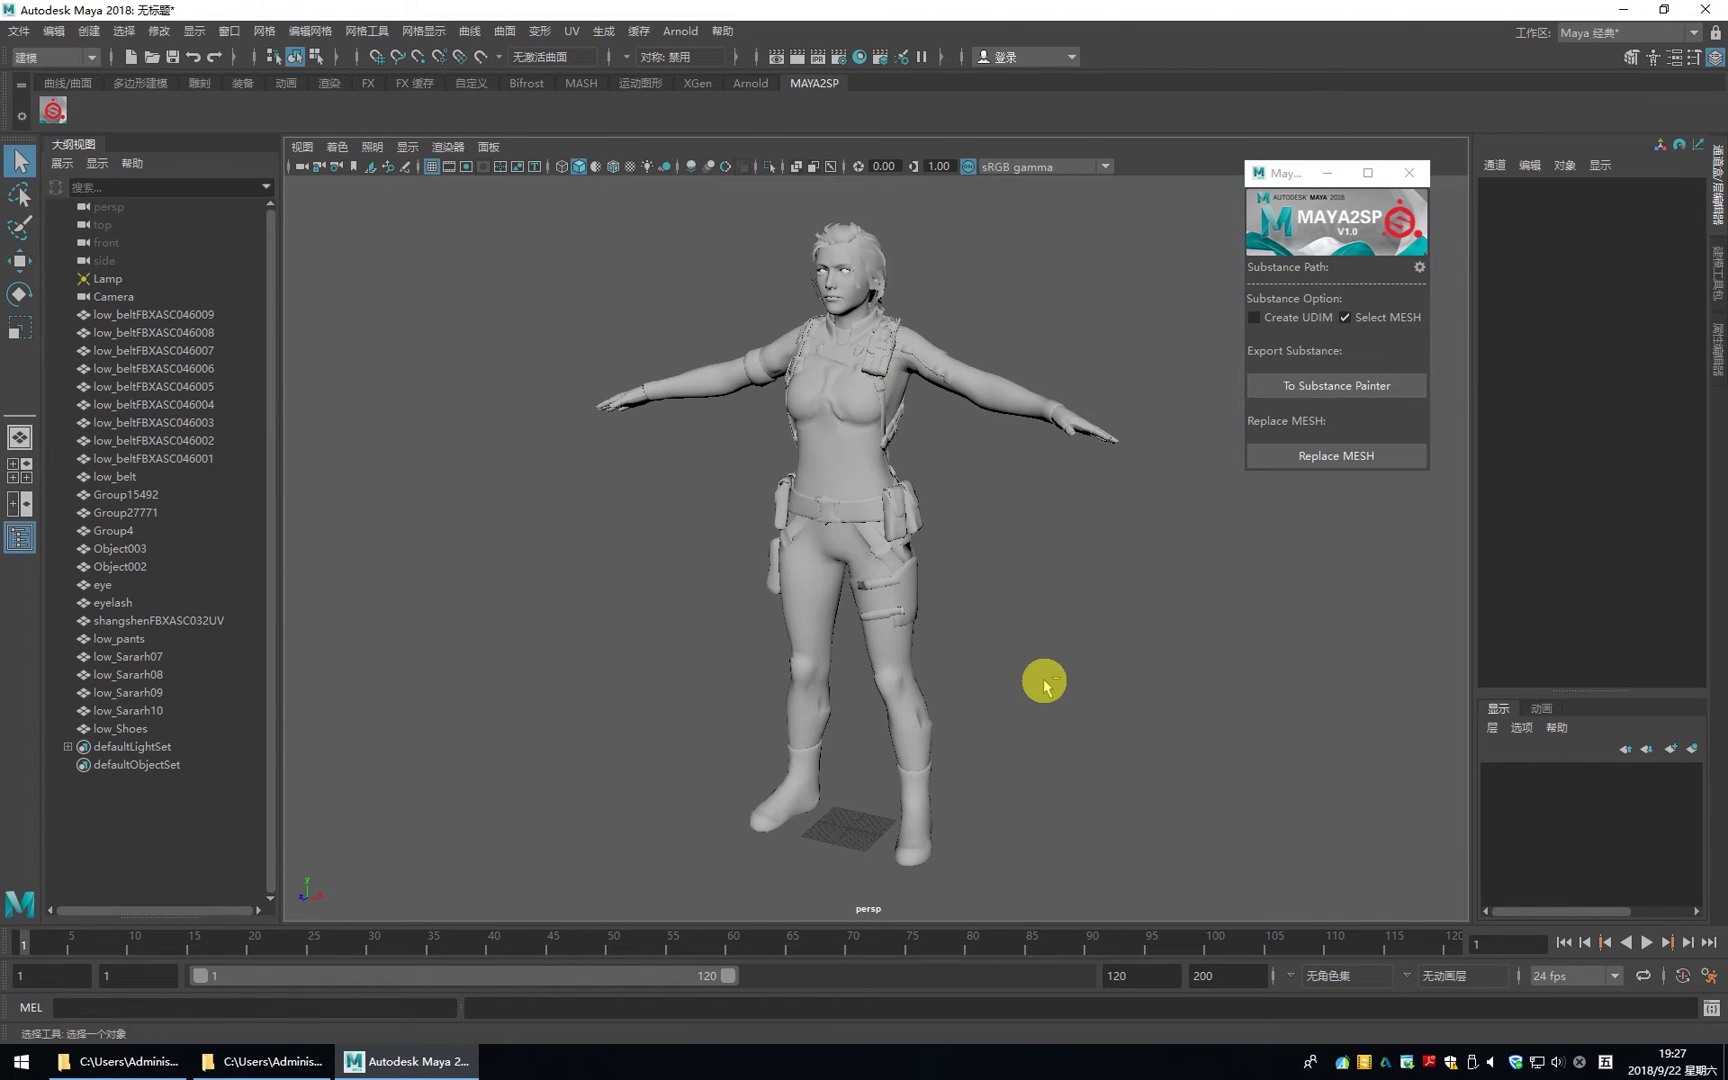
{"action": "key", "text": "ctrl+shift+s"}
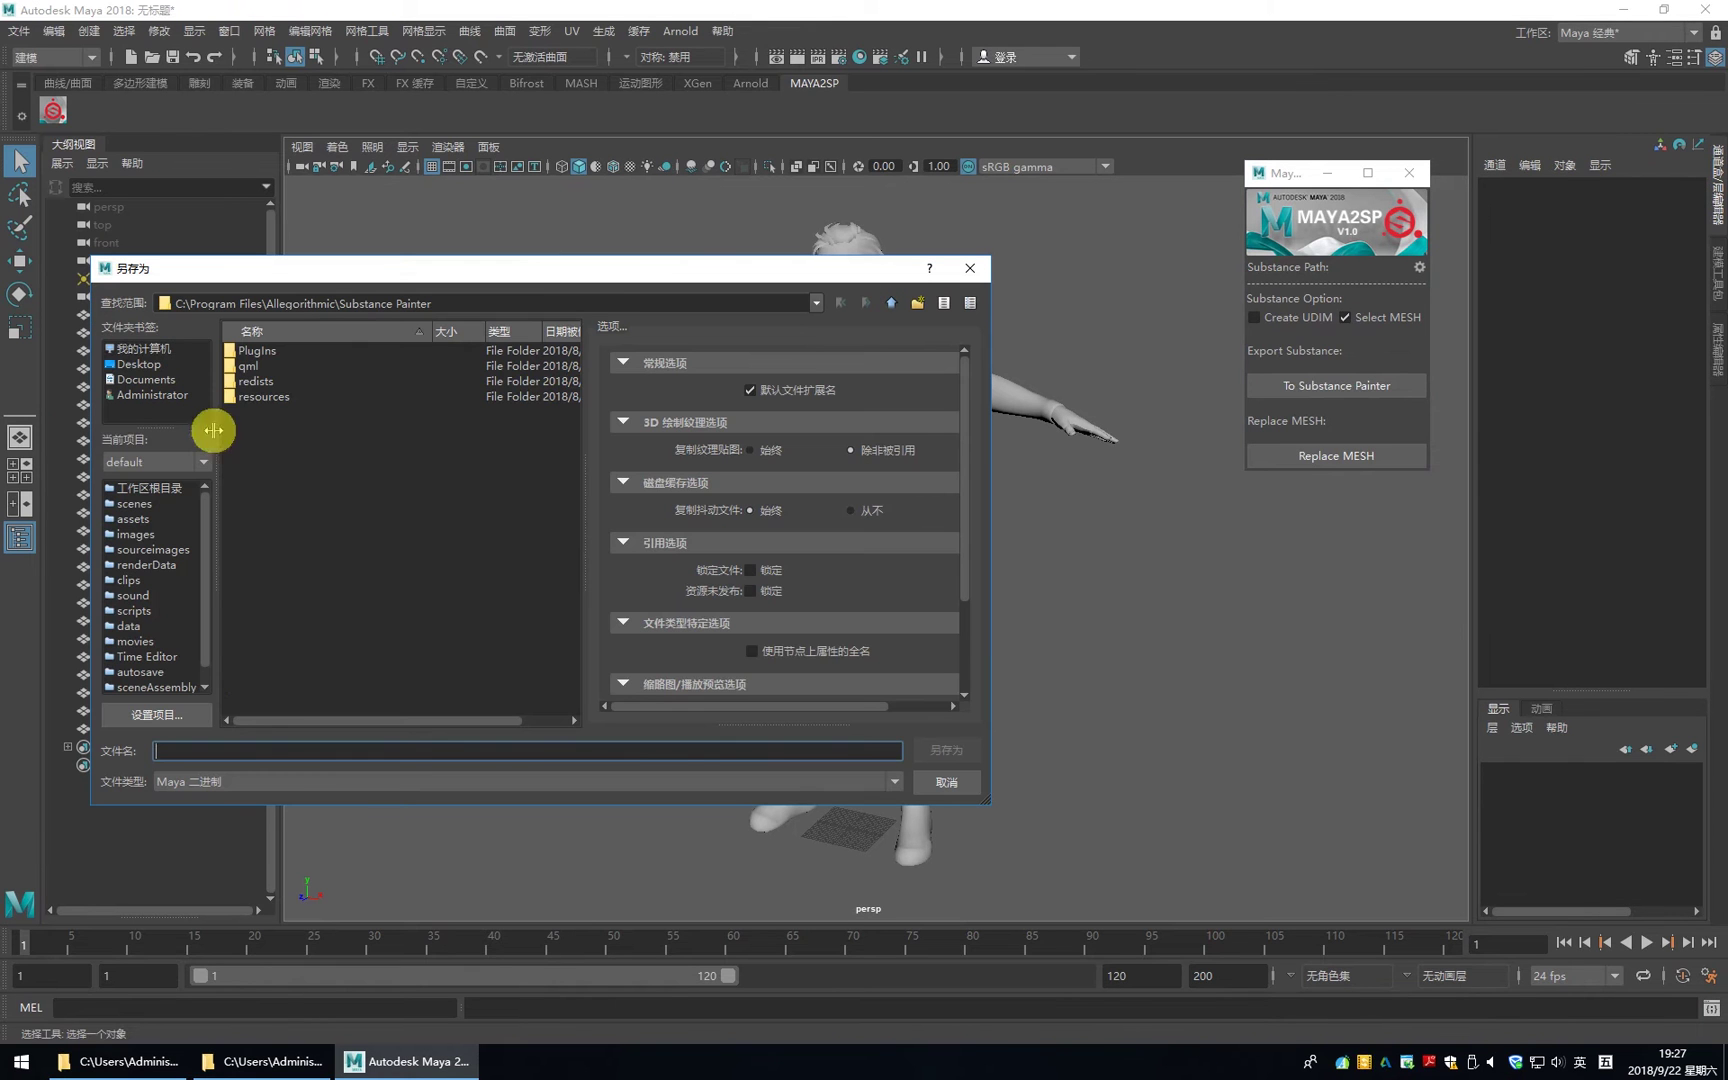
{"action": "left_click", "coordinate": [138, 364]}
{"action": "left_click", "coordinate": [225, 751]}
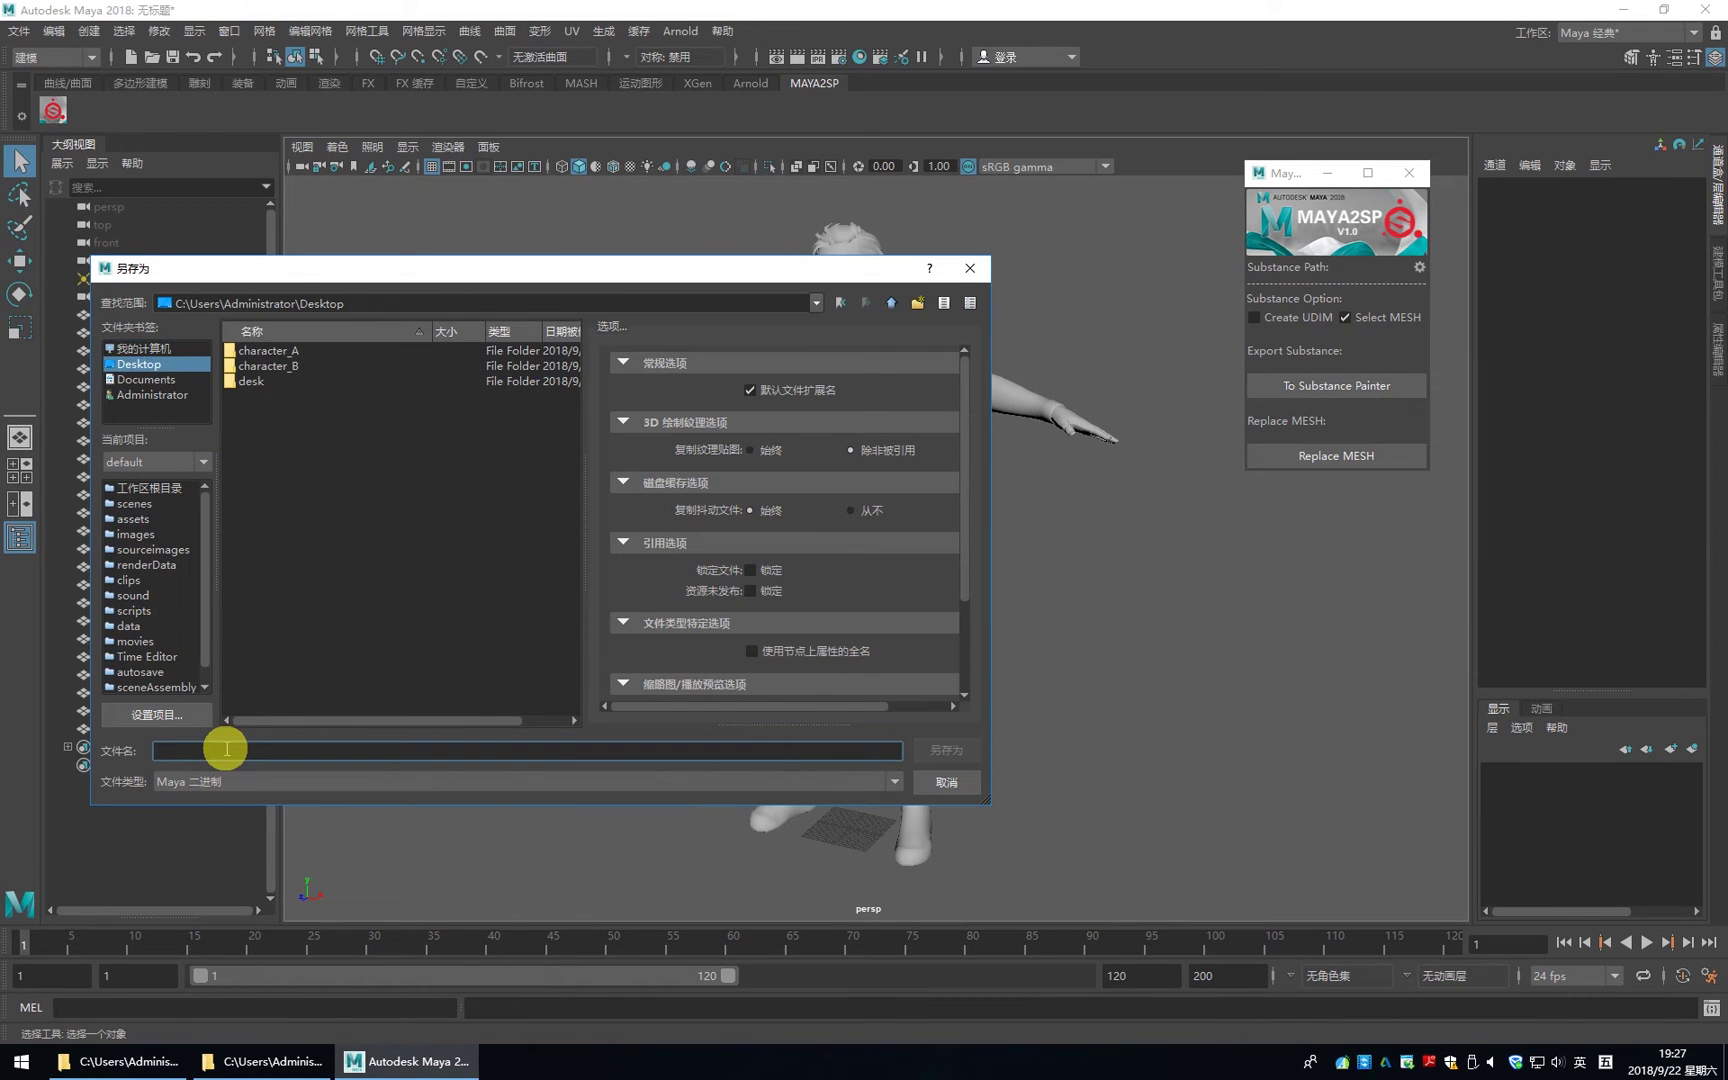
- Save the scene as character_A, then send the chest-strap belt piece to Substance Painter
{"action": "type", "text": "character_A"}
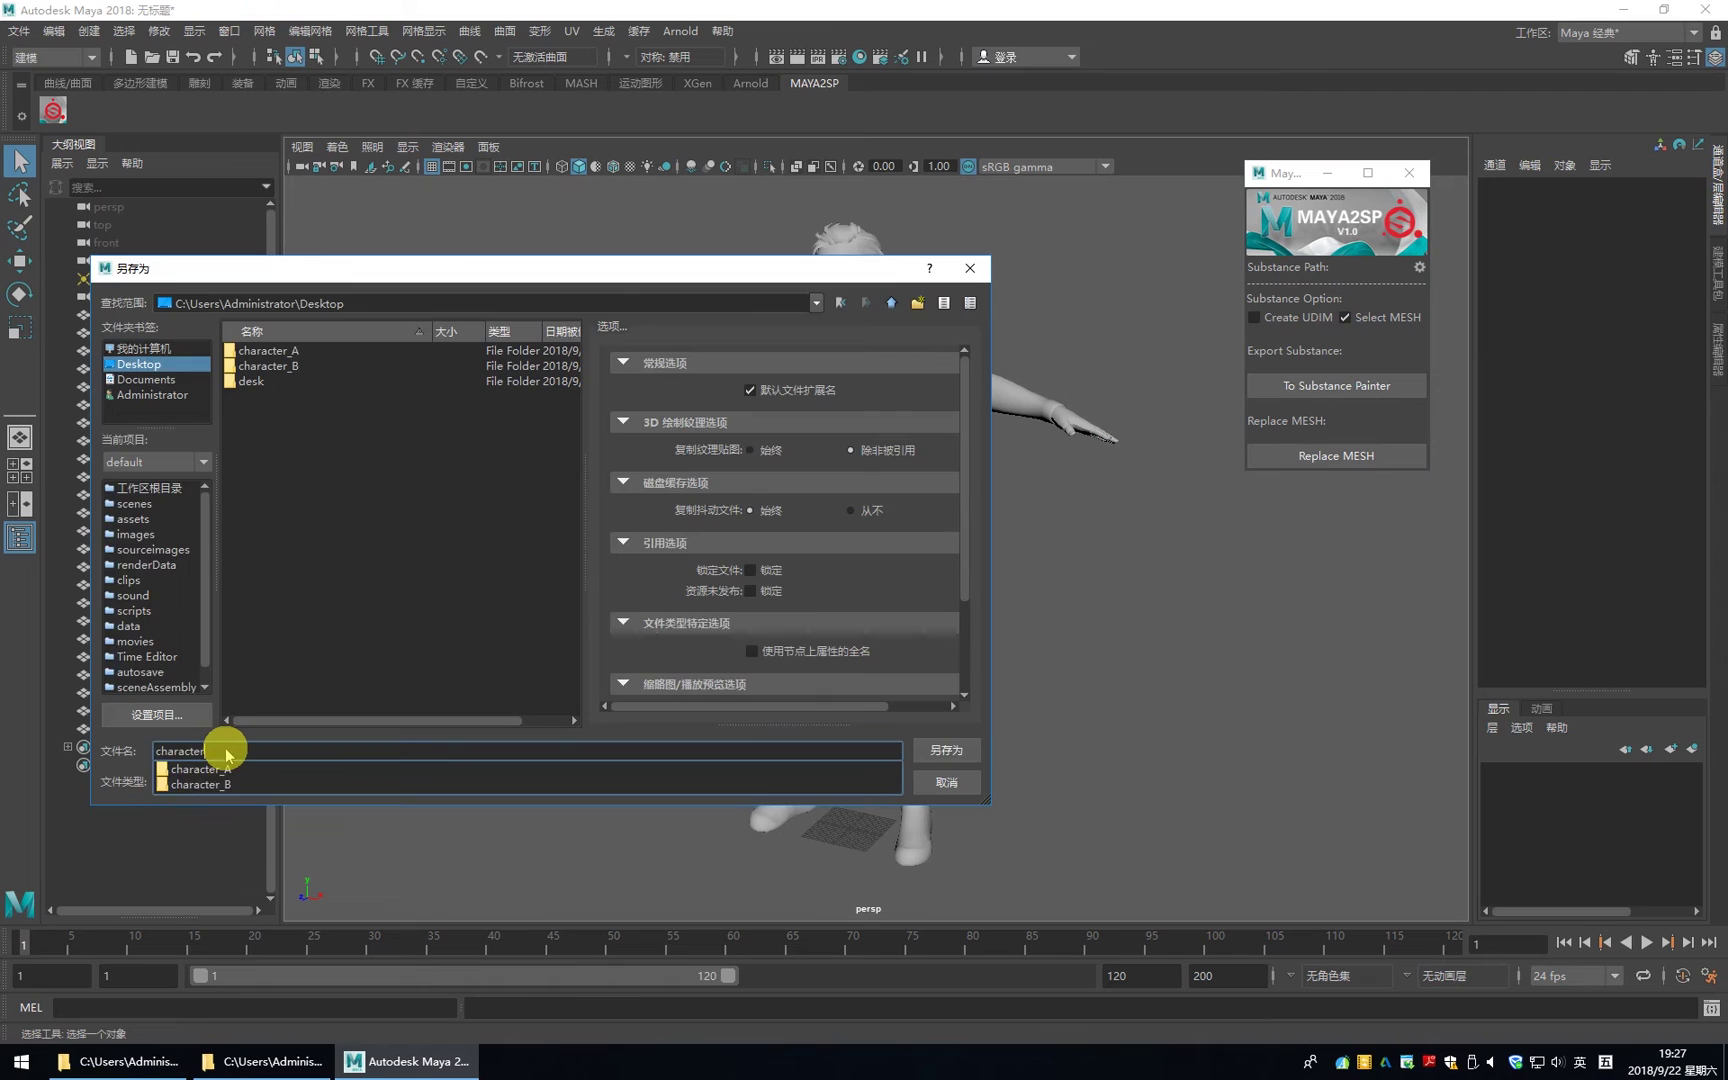
{"action": "key", "text": "Return"}
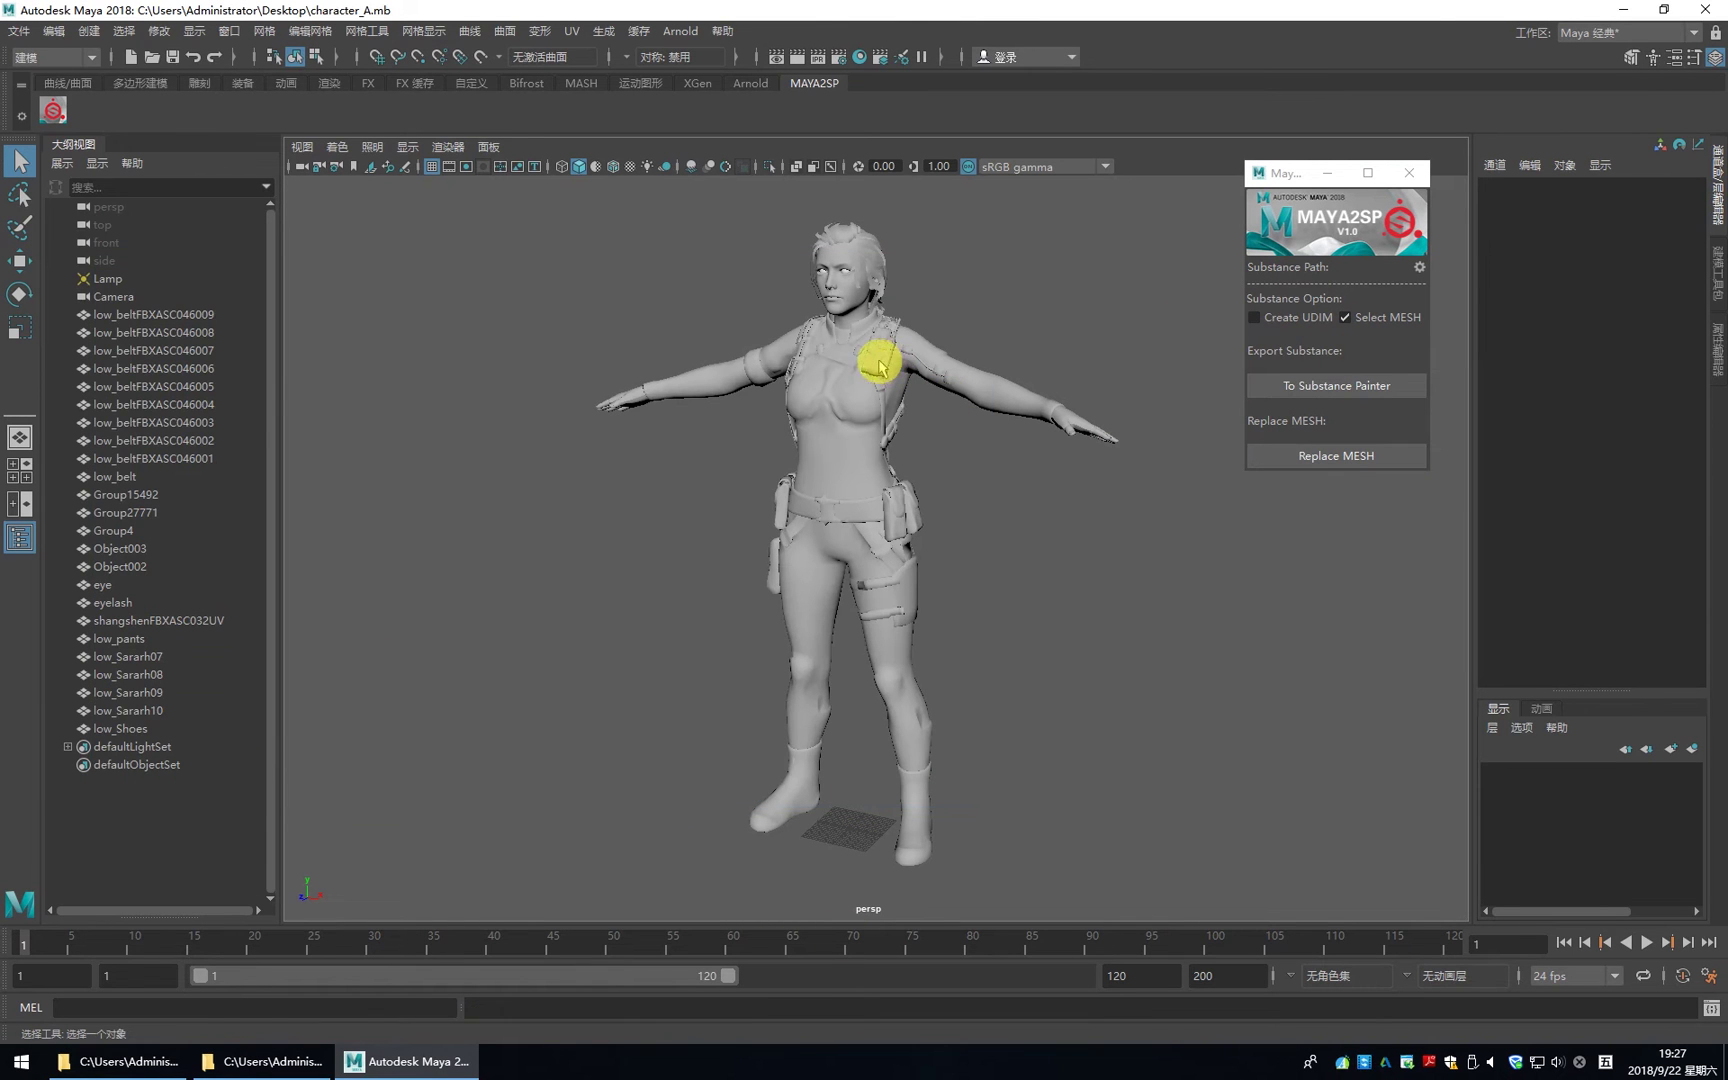
{"action": "left_click", "coordinate": [878, 357]}
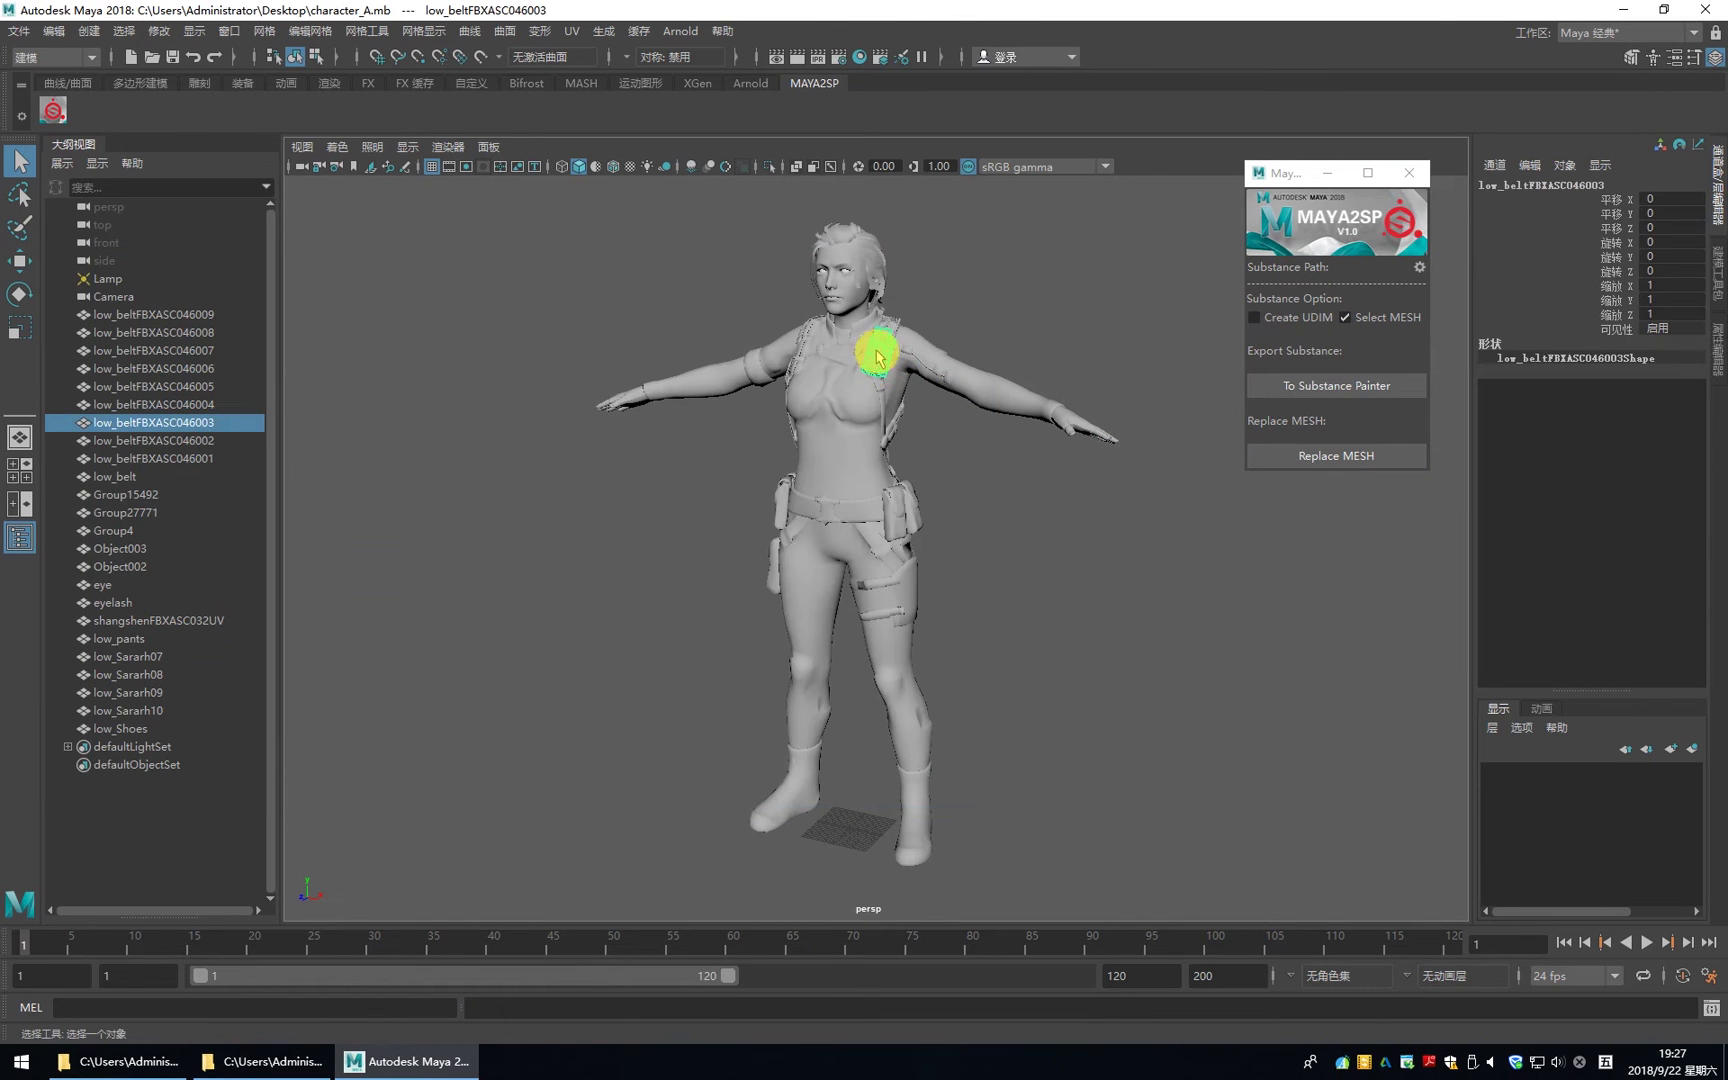
{"action": "left_click", "coordinate": [1315, 387]}
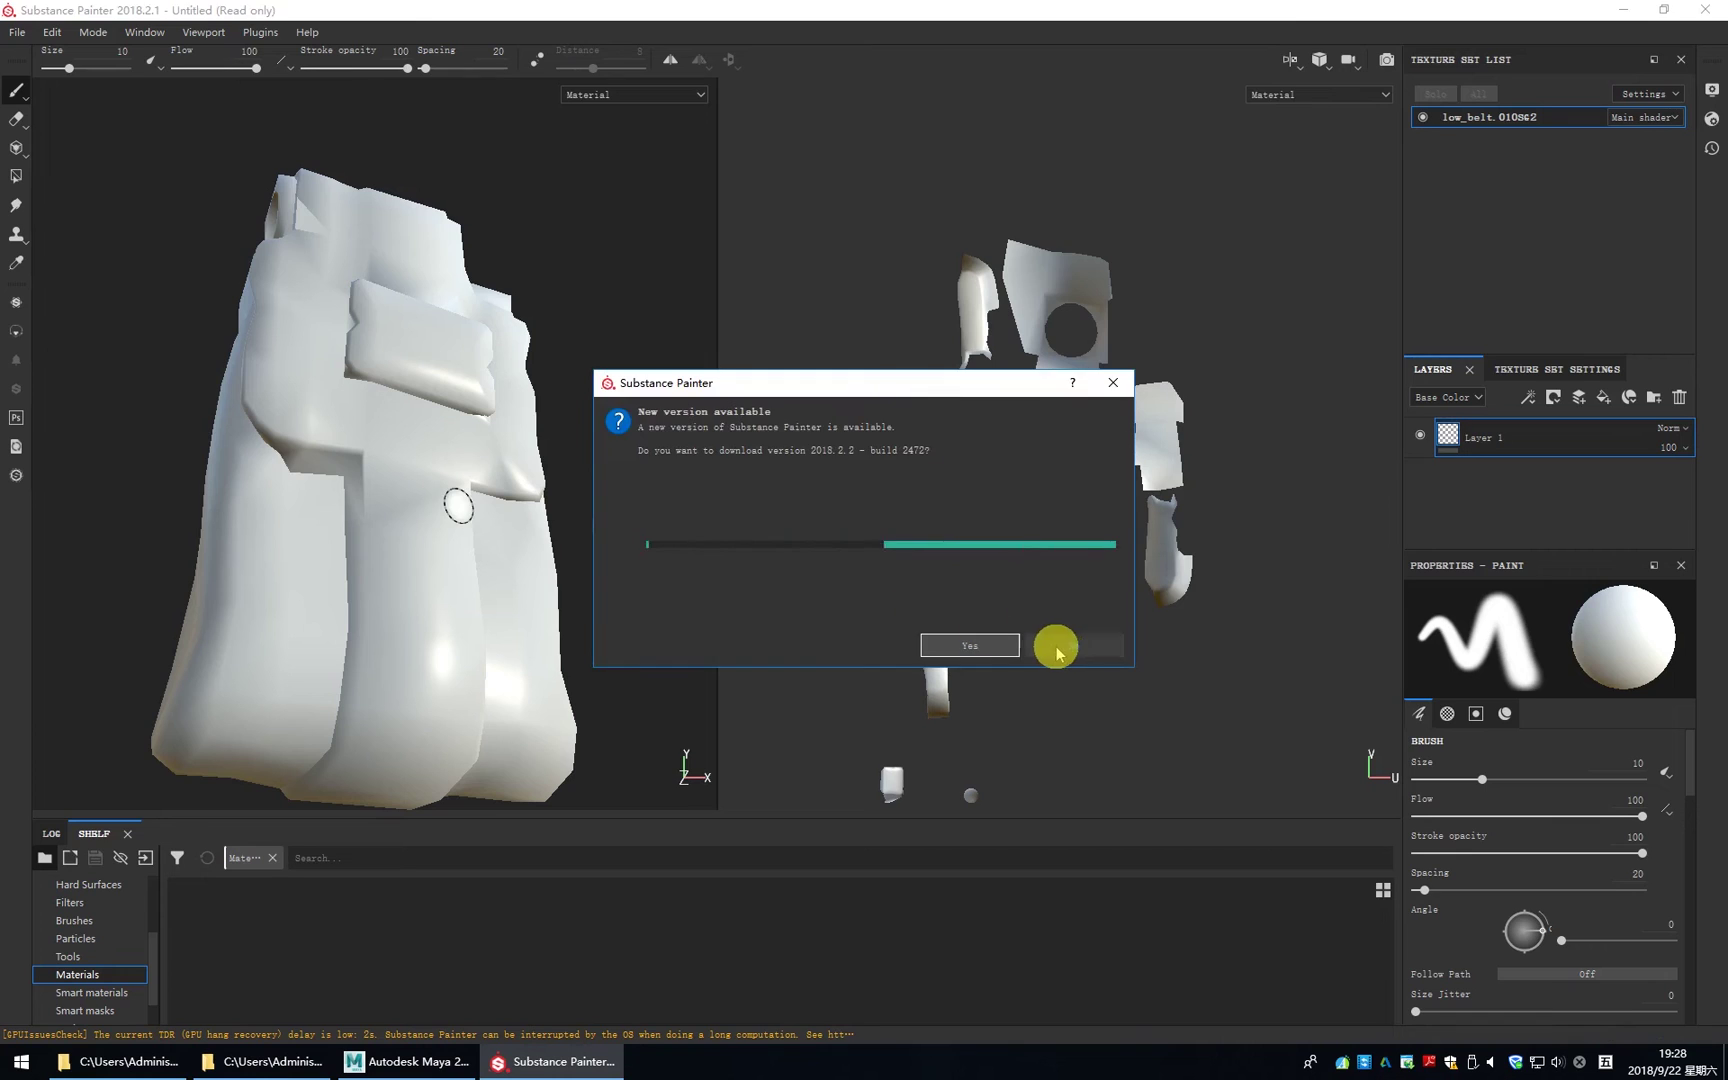
- Dismiss Substance Painter's update notice, orbit around the low_belt mesh, and return to Maya
{"action": "left_click", "coordinate": [1053, 645]}
{"action": "left_click_drag", "start_coordinate": [557, 373], "coordinate": [474, 509], "text": "alt"}
{"action": "left_click", "coordinate": [368, 1060]}
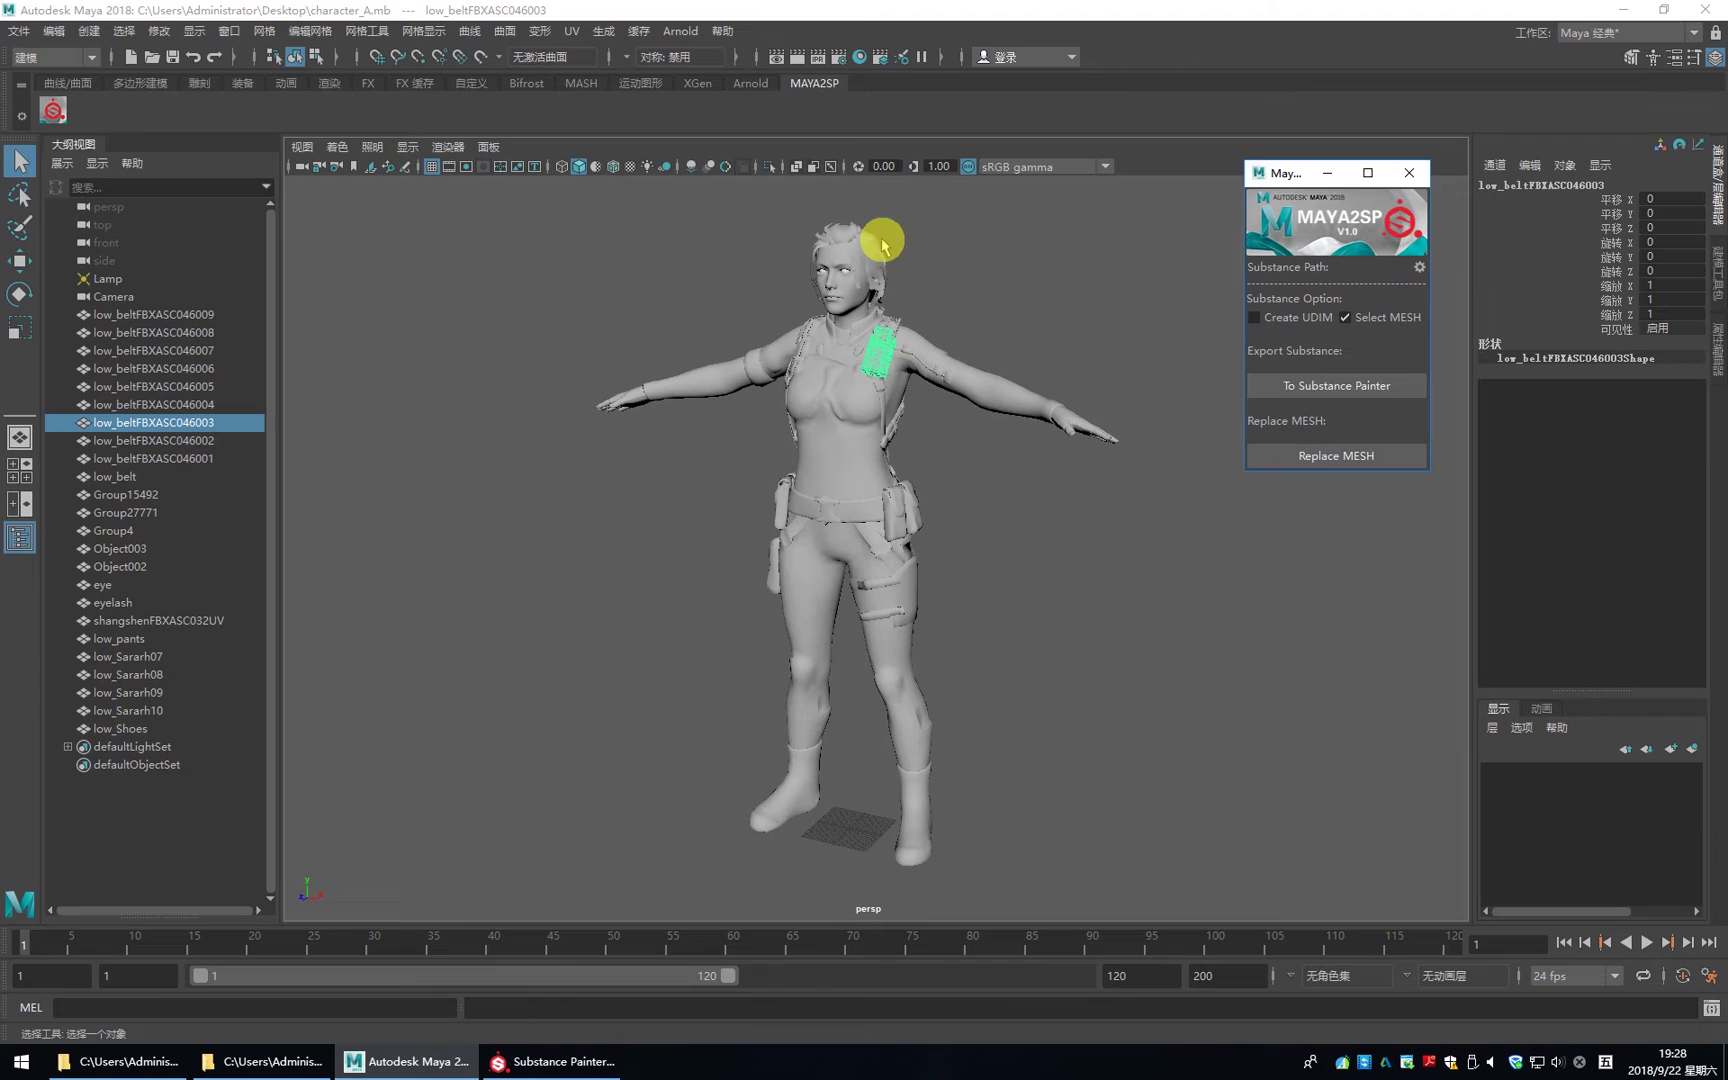
- Untick Select MESH, clear the selection, and send the entire character to Substance Painter
{"action": "left_click", "coordinate": [1345, 317]}
{"action": "left_click", "coordinate": [1170, 320]}
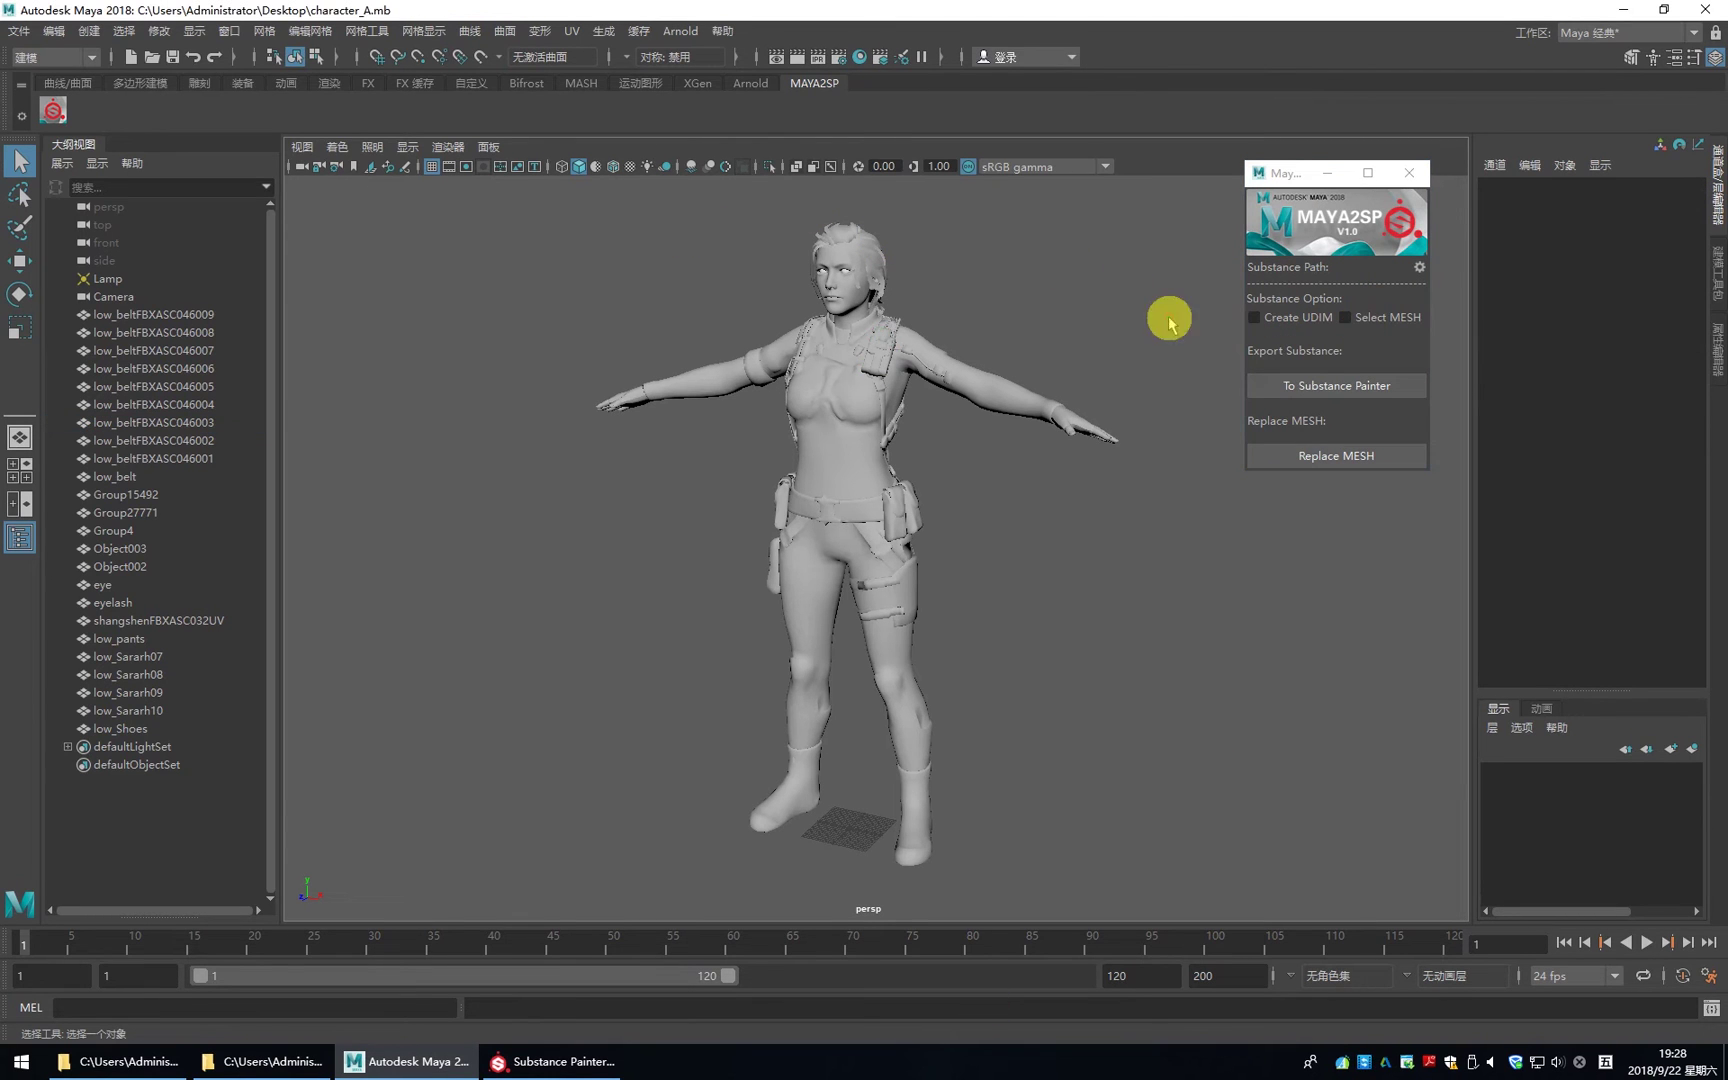
{"action": "left_click", "coordinate": [1345, 385]}
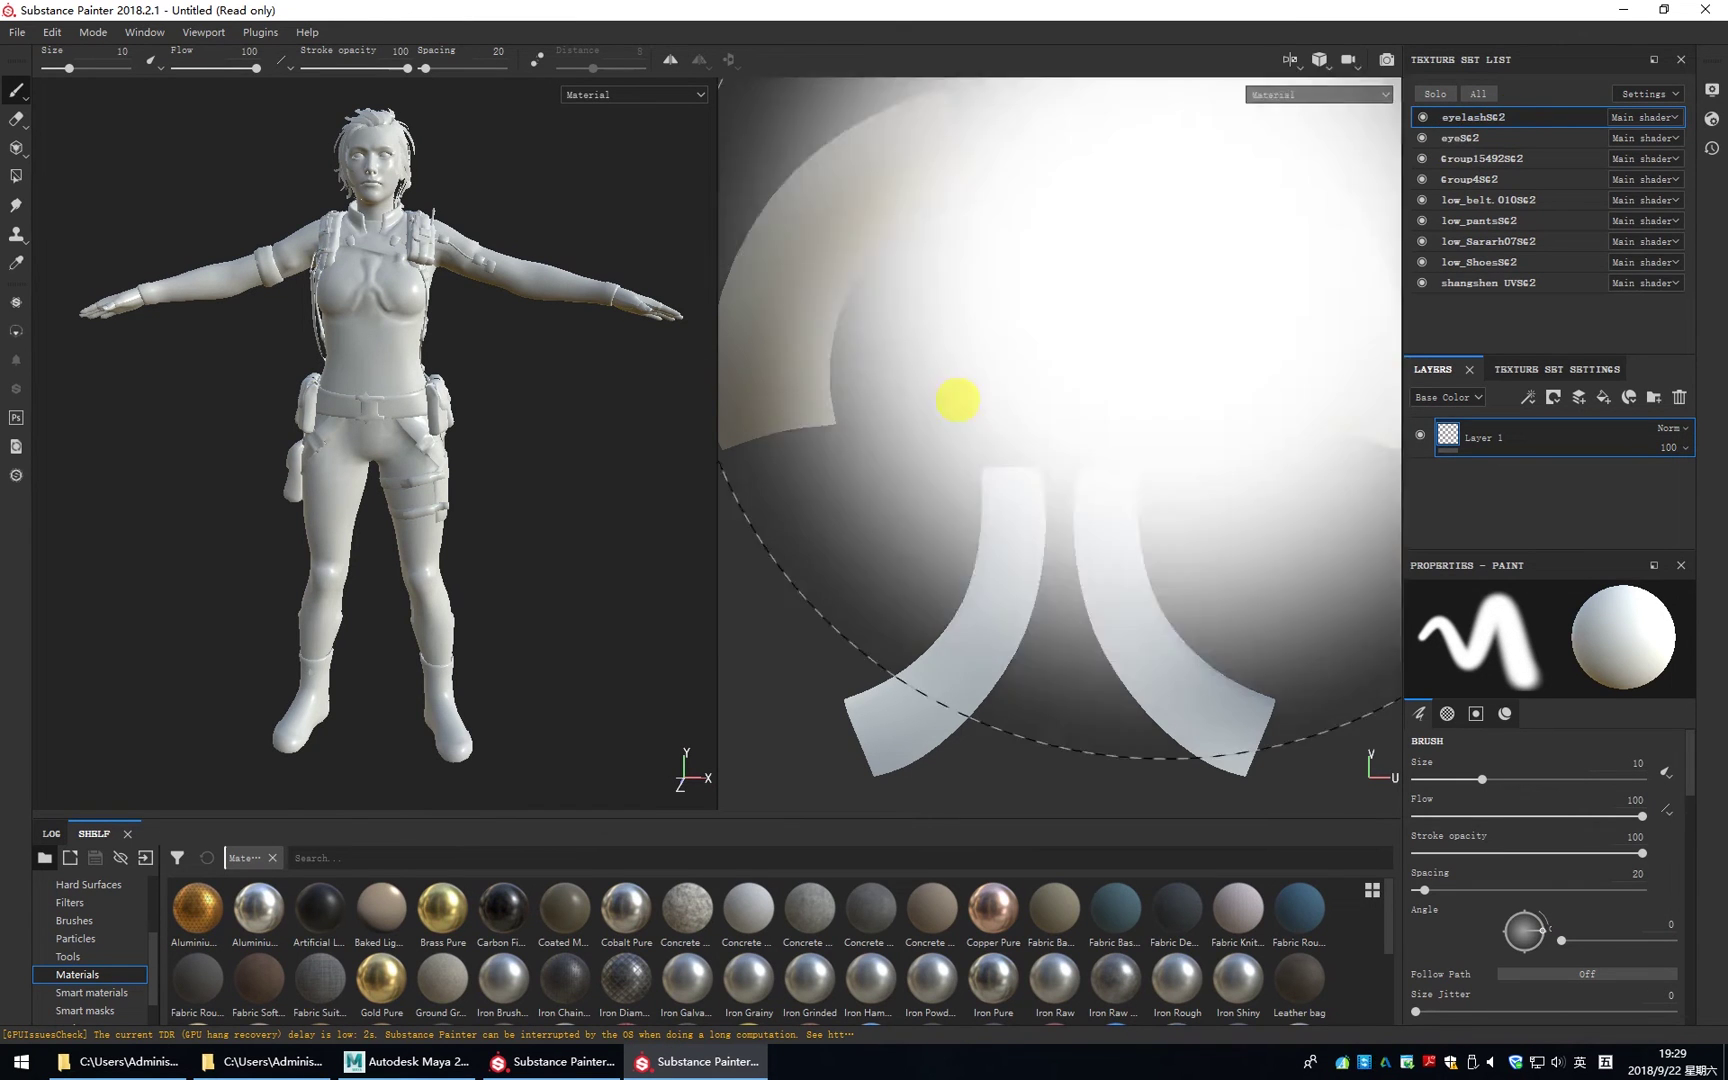
- Apply the Aluminium Insulator material to the torso's shangshen texture set
{"action": "left_click", "coordinate": [405, 1061]}
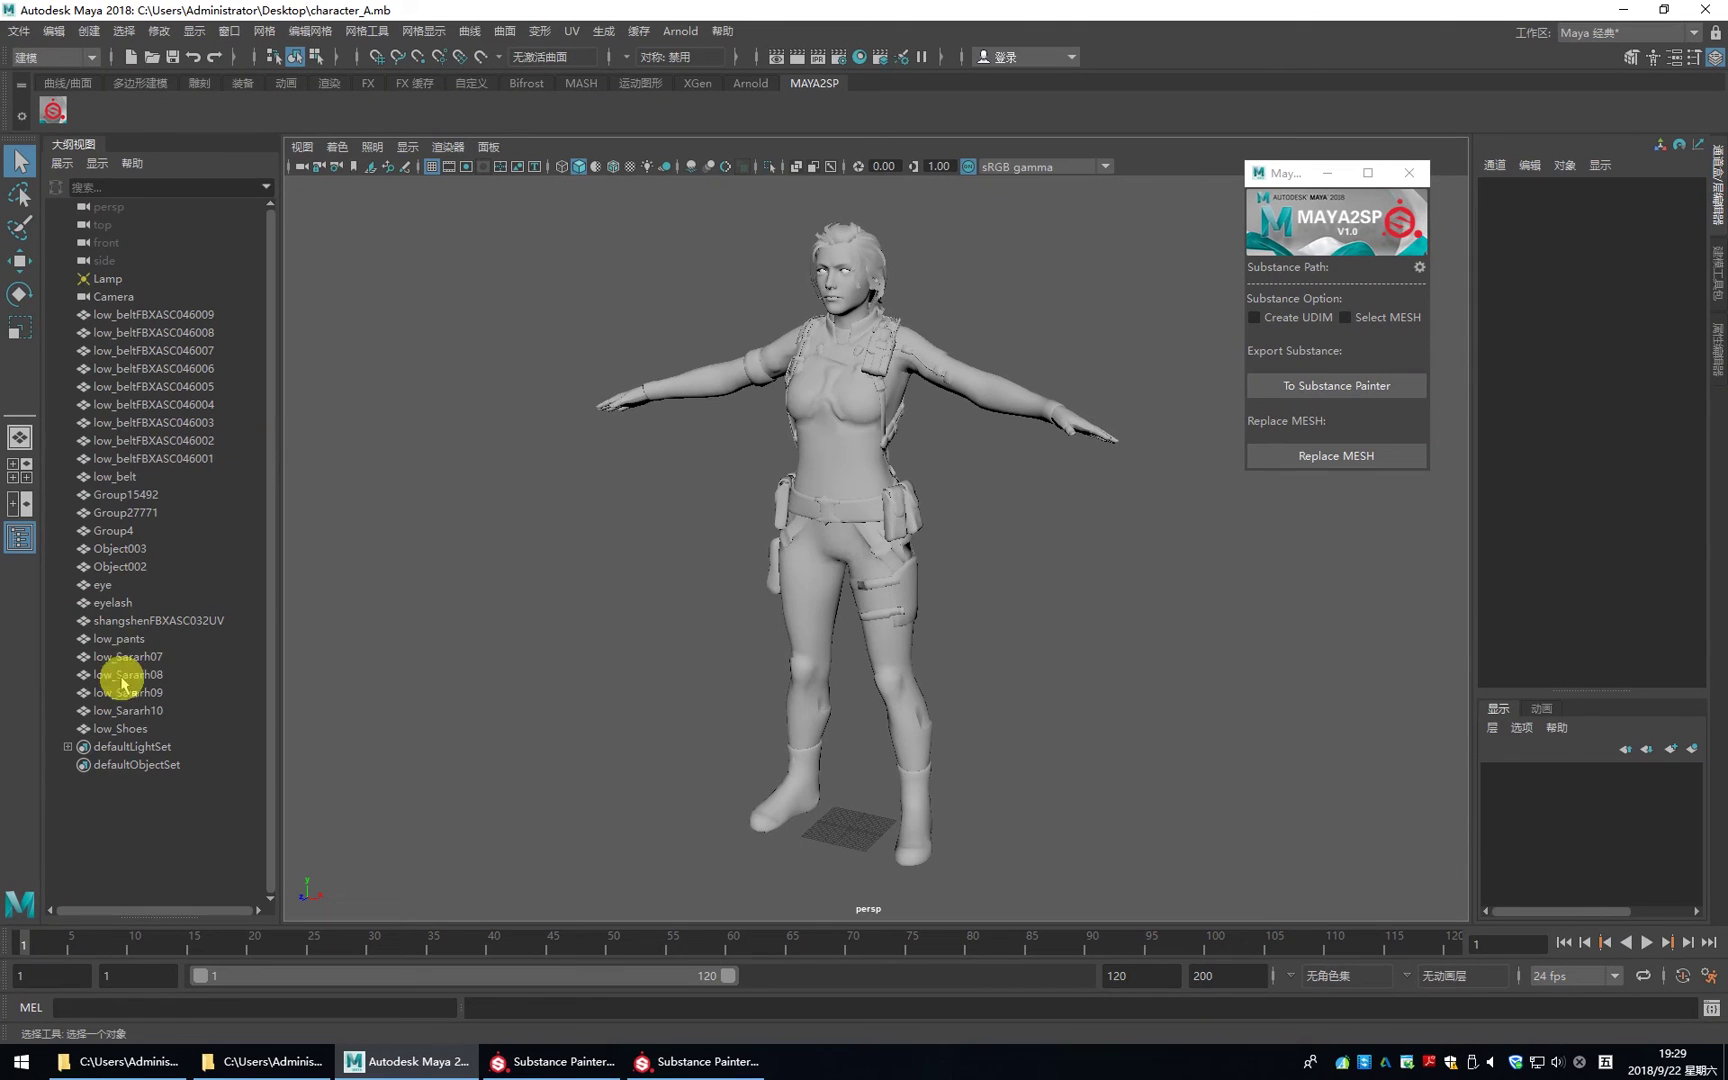
{"action": "left_click", "coordinate": [116, 620]}
{"action": "left_click", "coordinate": [127, 494]}
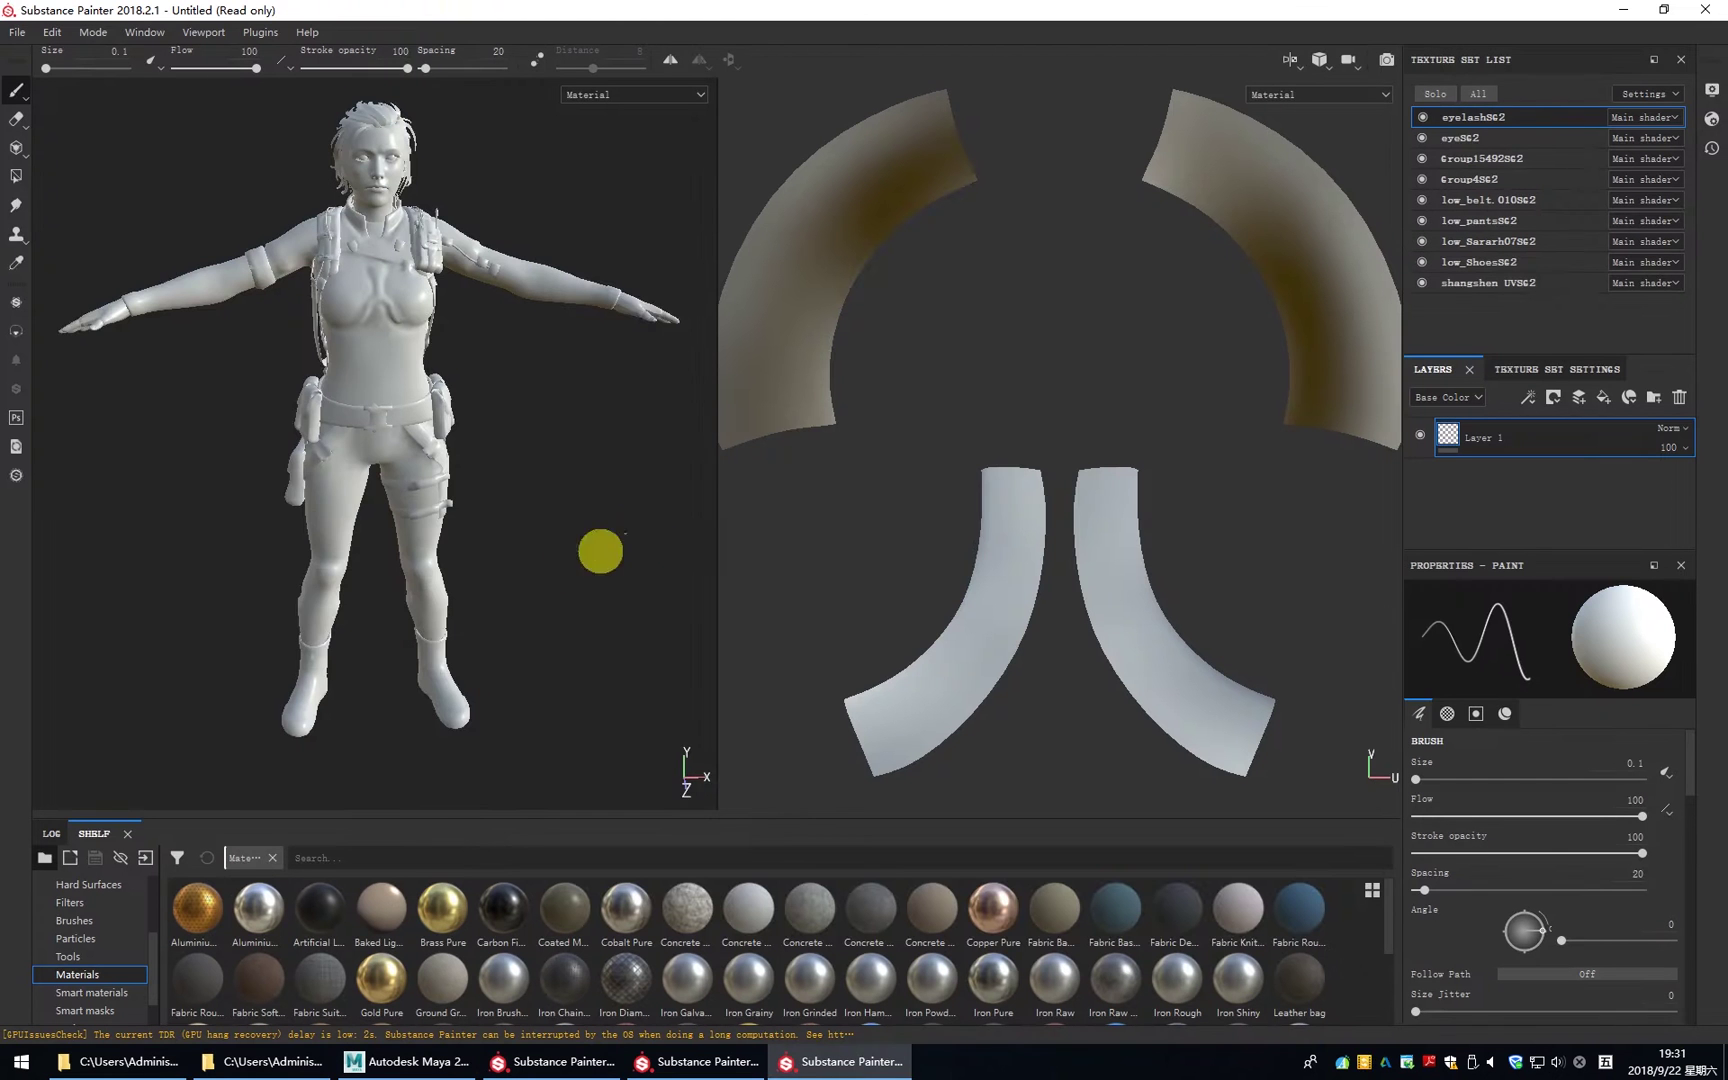
{"action": "left_click_drag", "start_coordinate": [197, 907], "coordinate": [372, 327]}
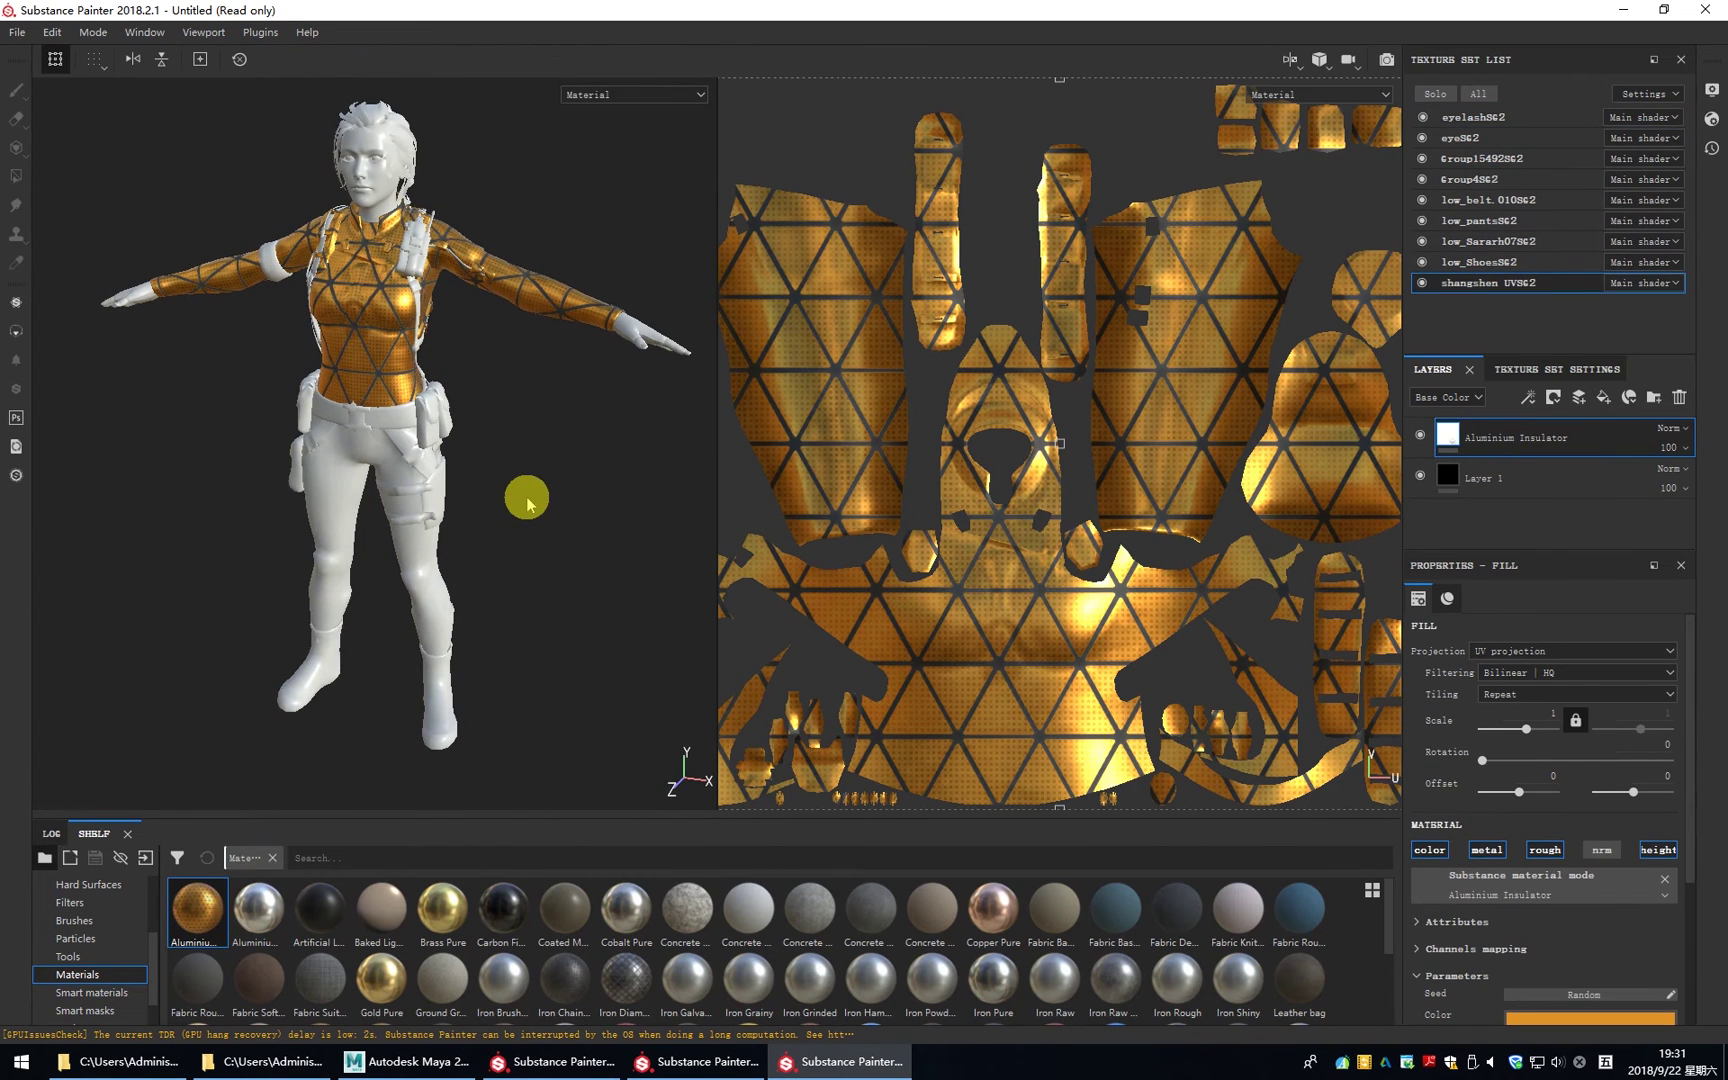
- Save the textured Substance Painter project as character_A
{"action": "key", "text": "ctrl"}
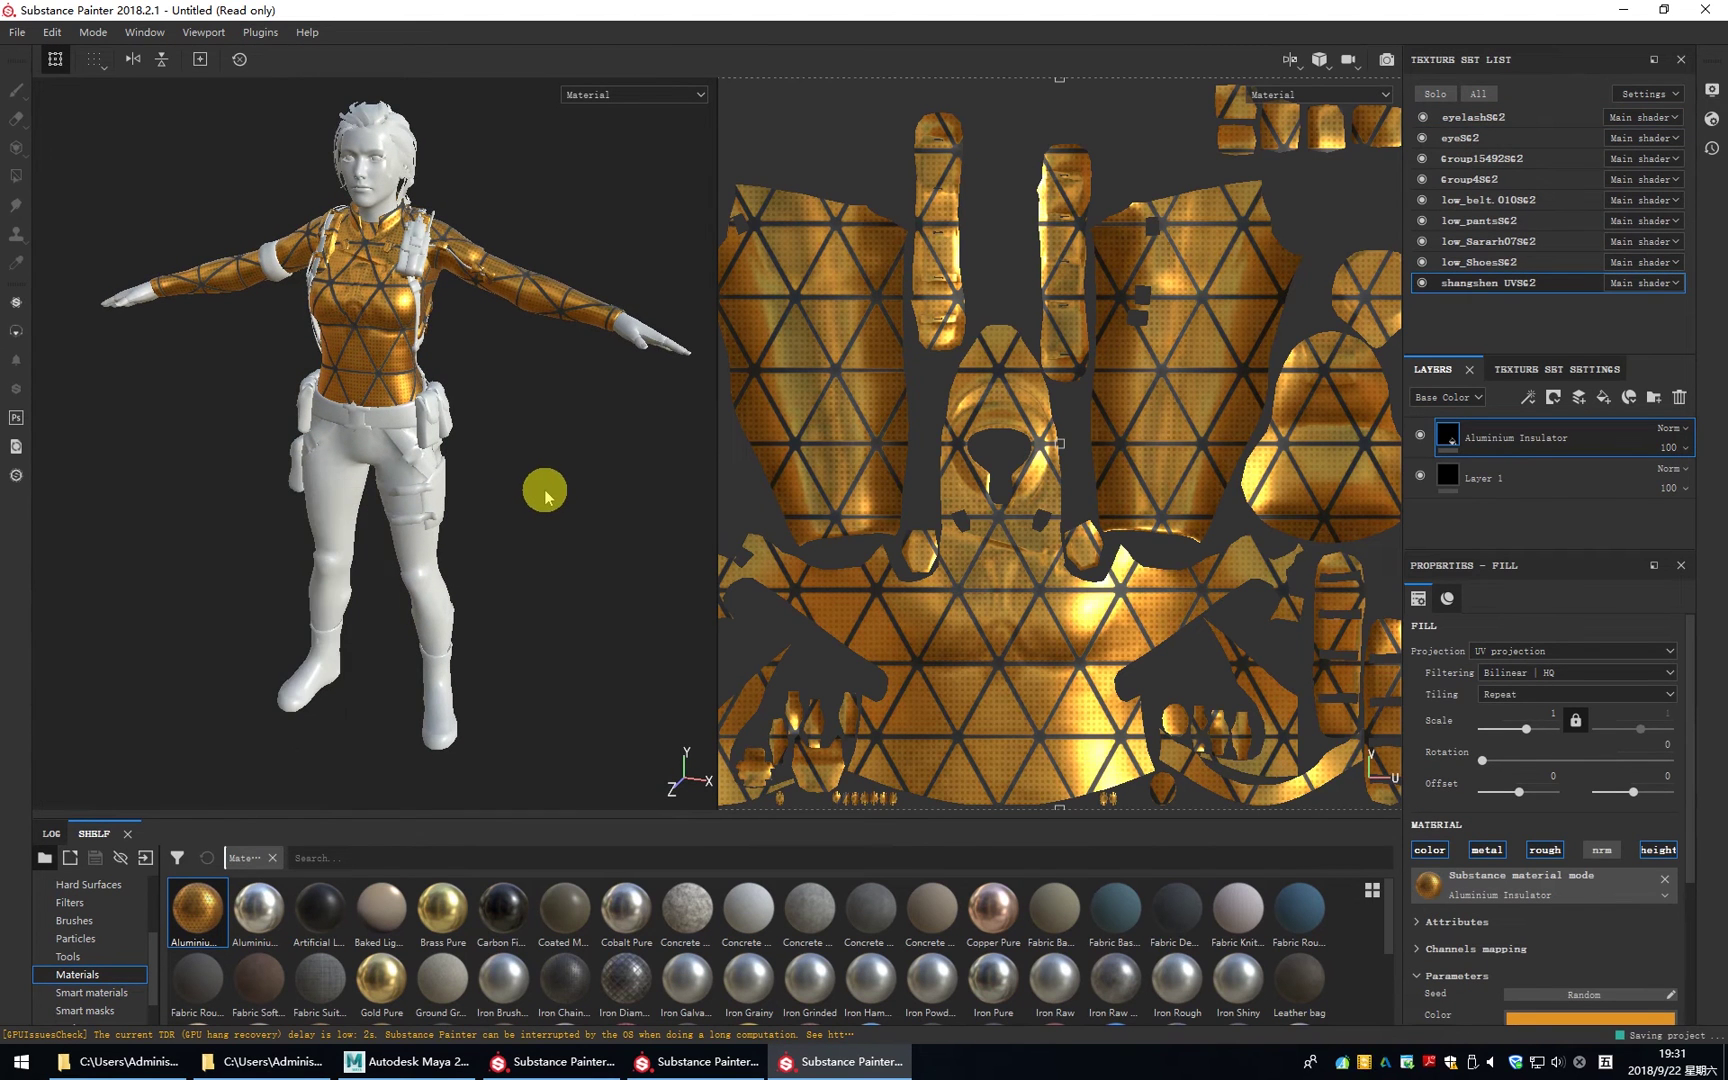
{"action": "key", "text": "ctrl+s"}
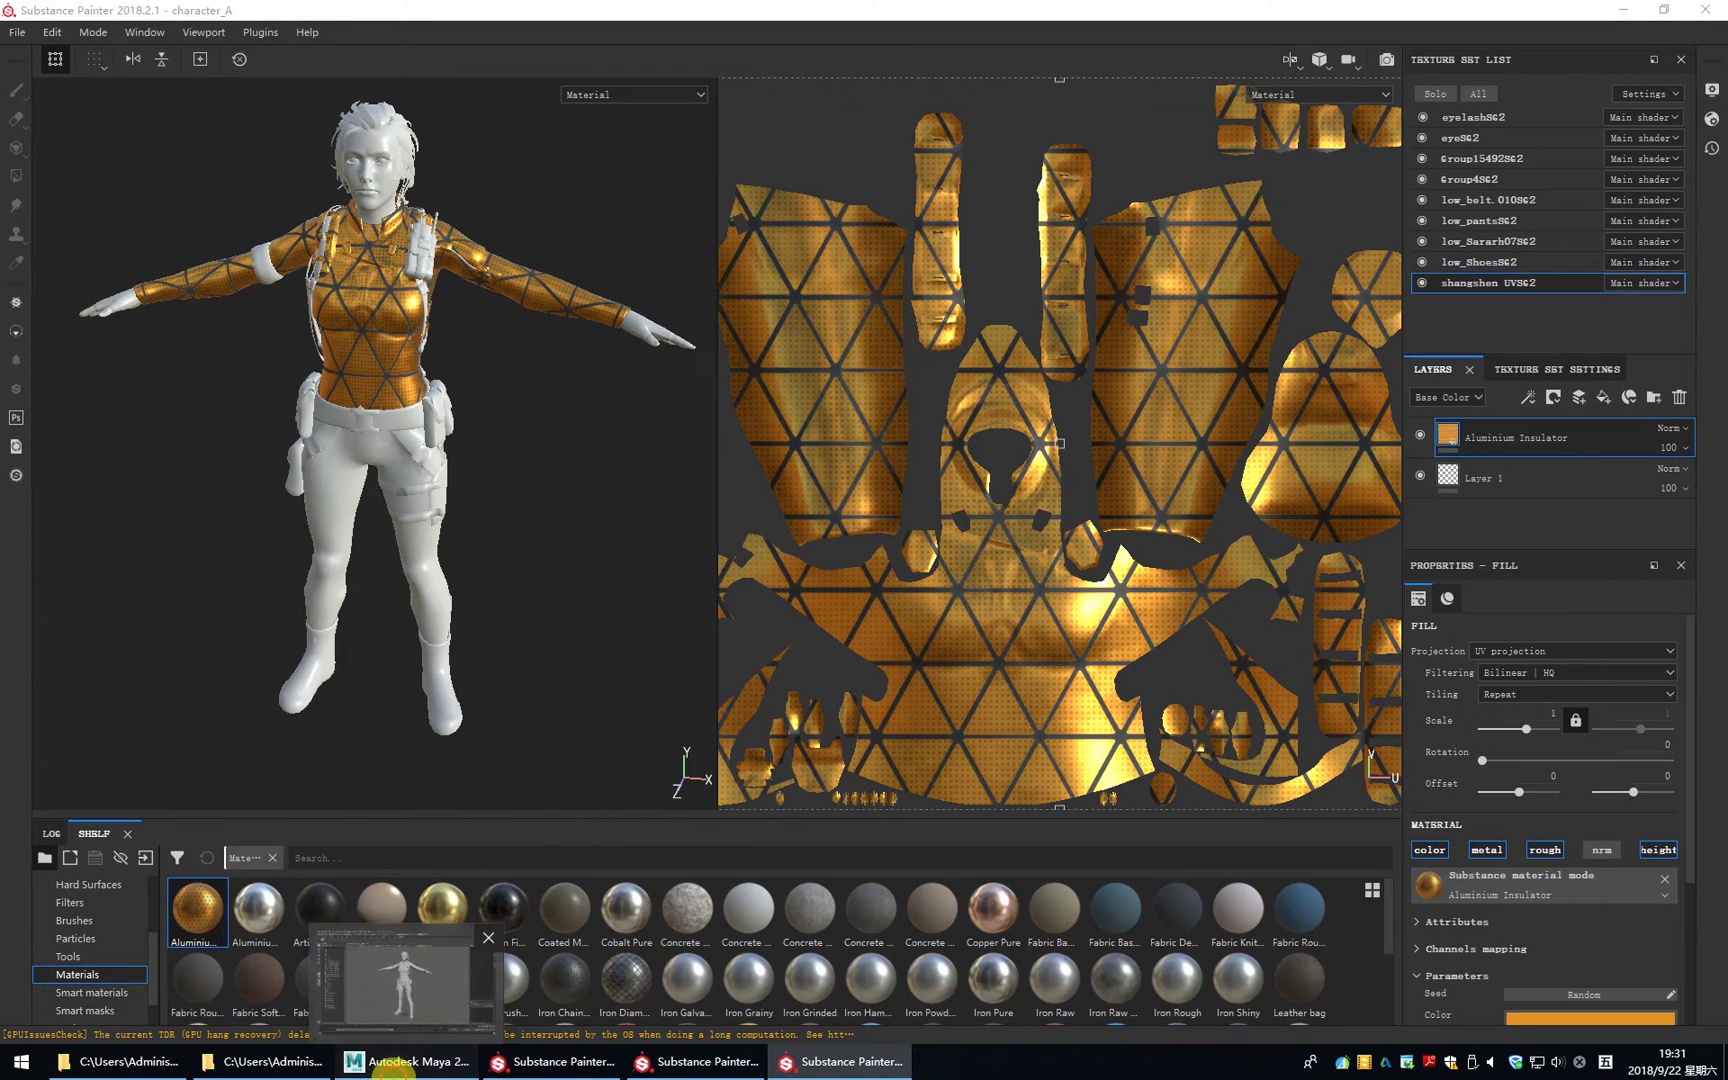
{"action": "left_click", "coordinate": [400, 1061]}
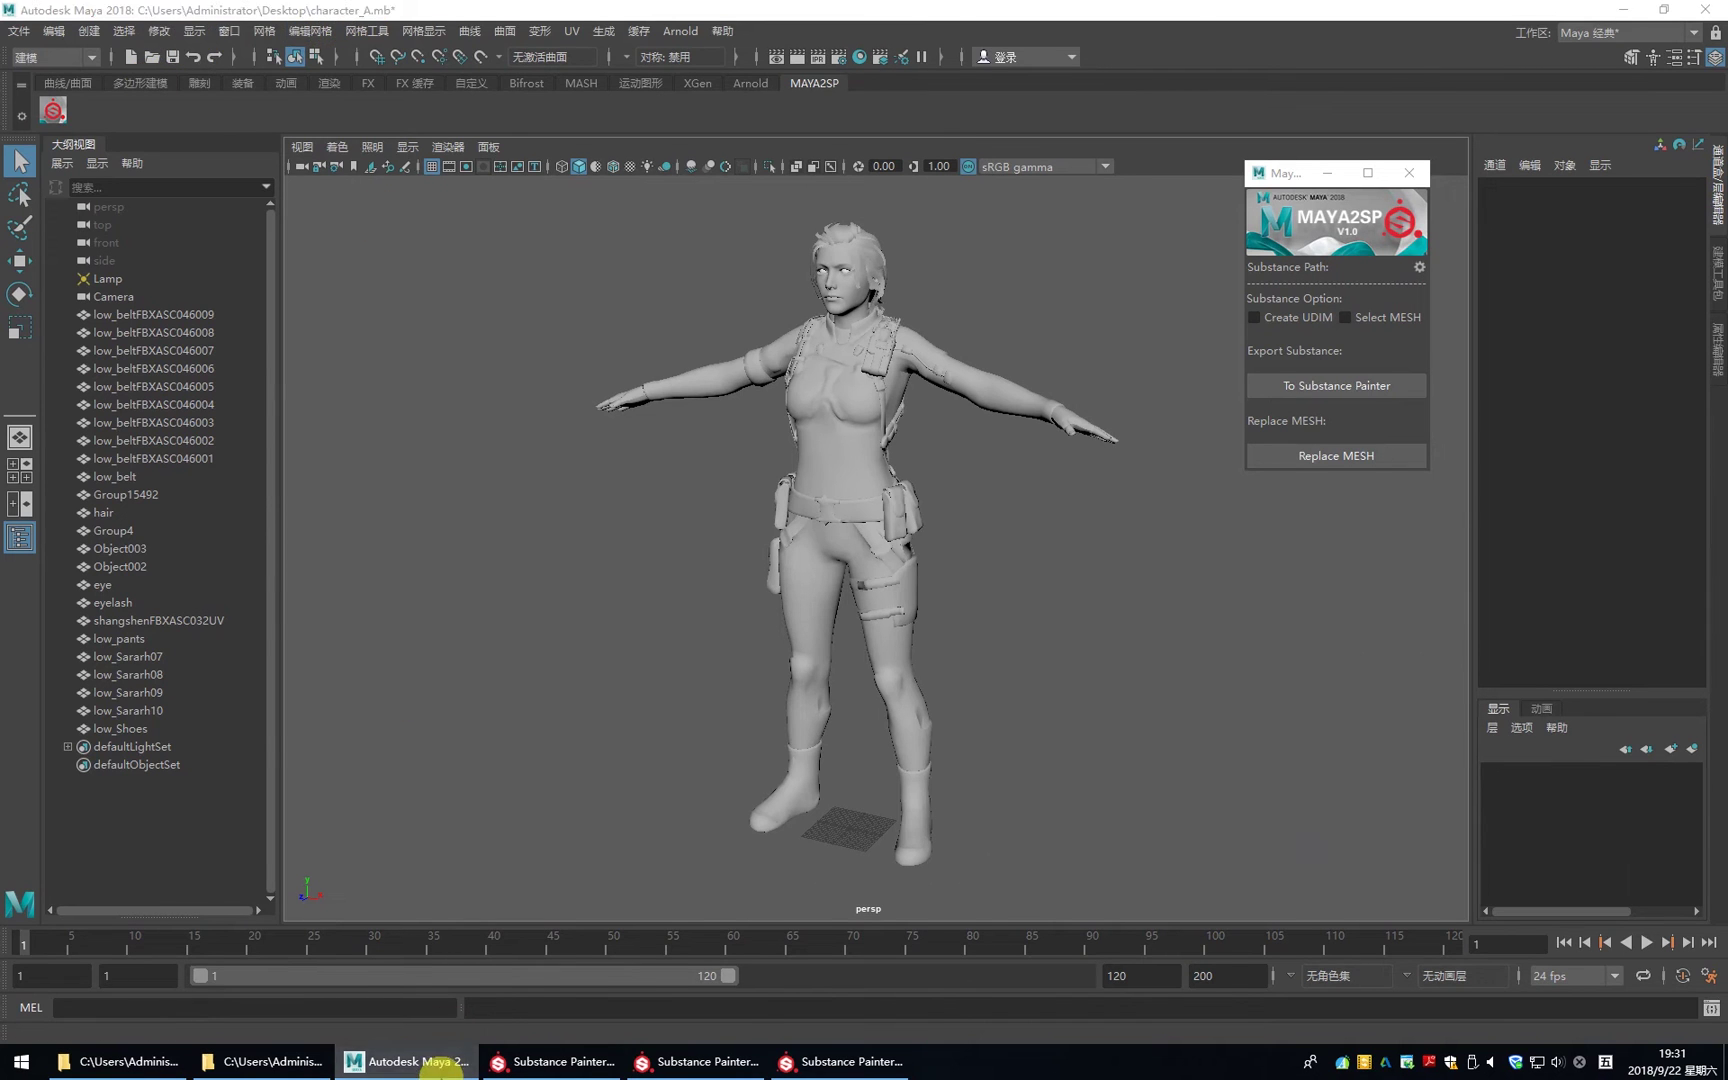
{"action": "left_click", "coordinate": [820, 1061]}
- Export textures as PNG 8 bits to the character_A_maya2sp folder and dismiss the completion message
{"action": "left_click", "coordinate": [17, 32]}
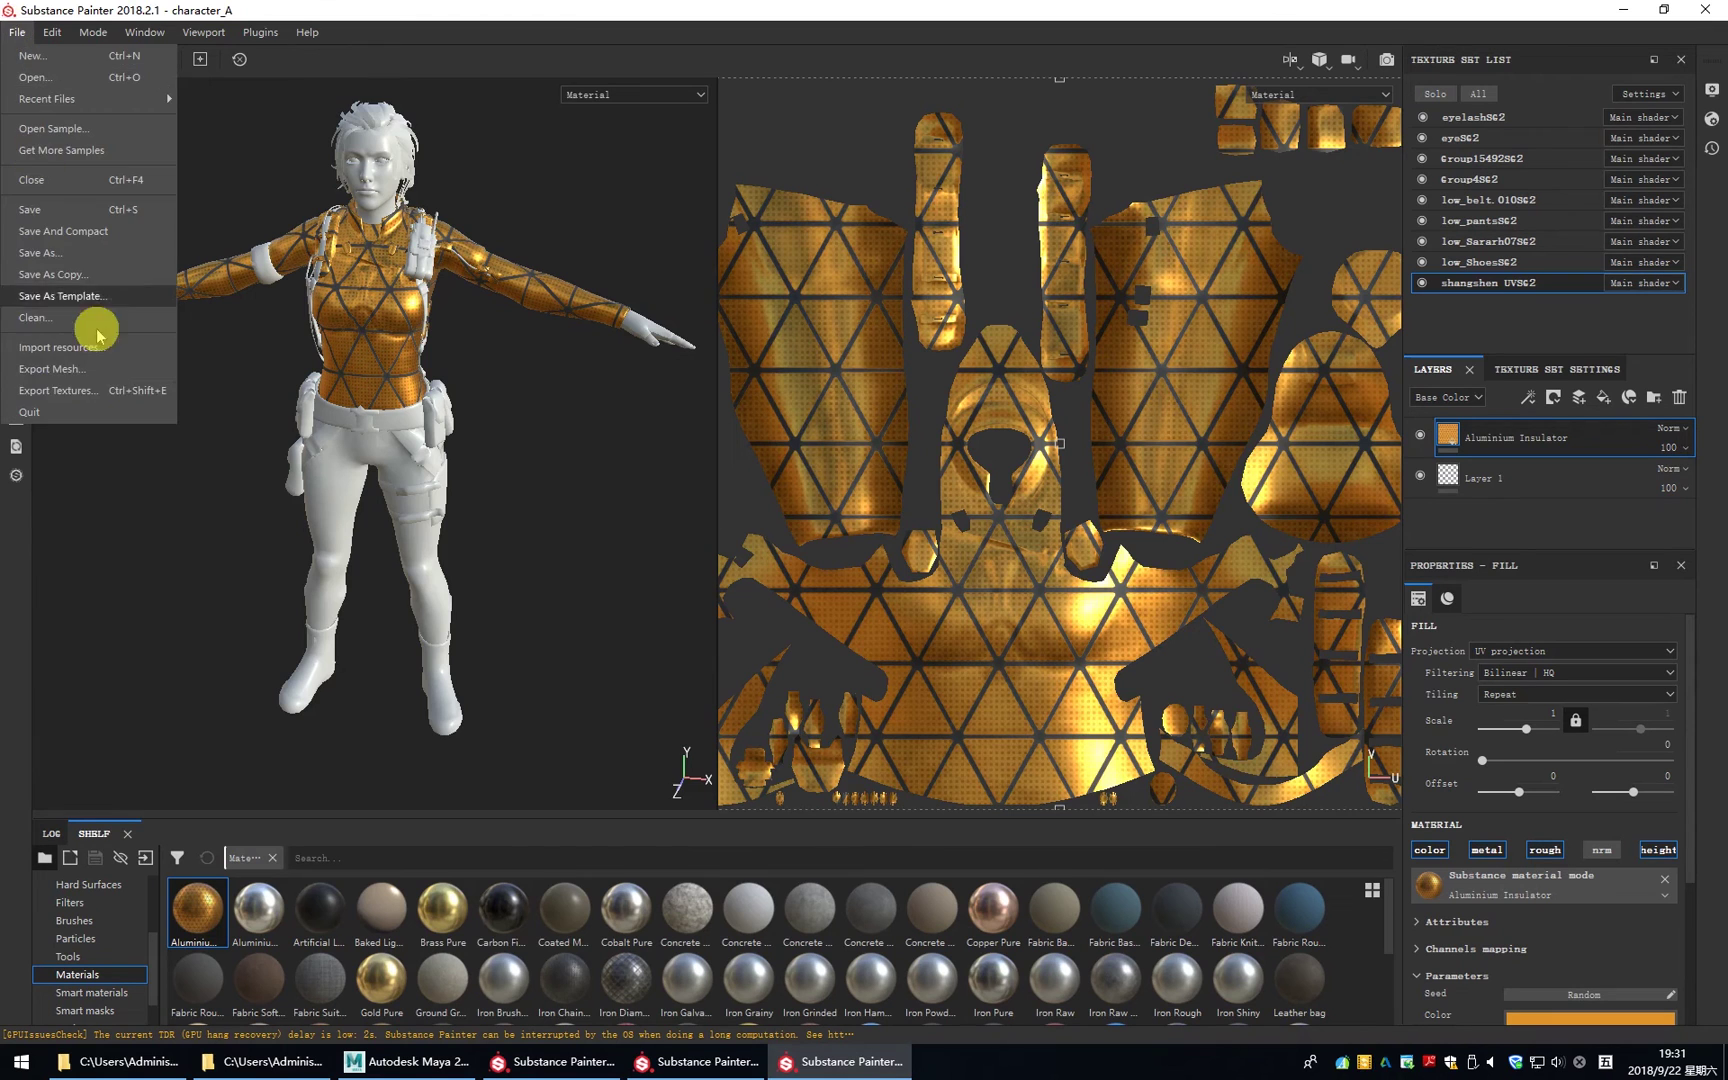
{"action": "left_click", "coordinate": [114, 388]}
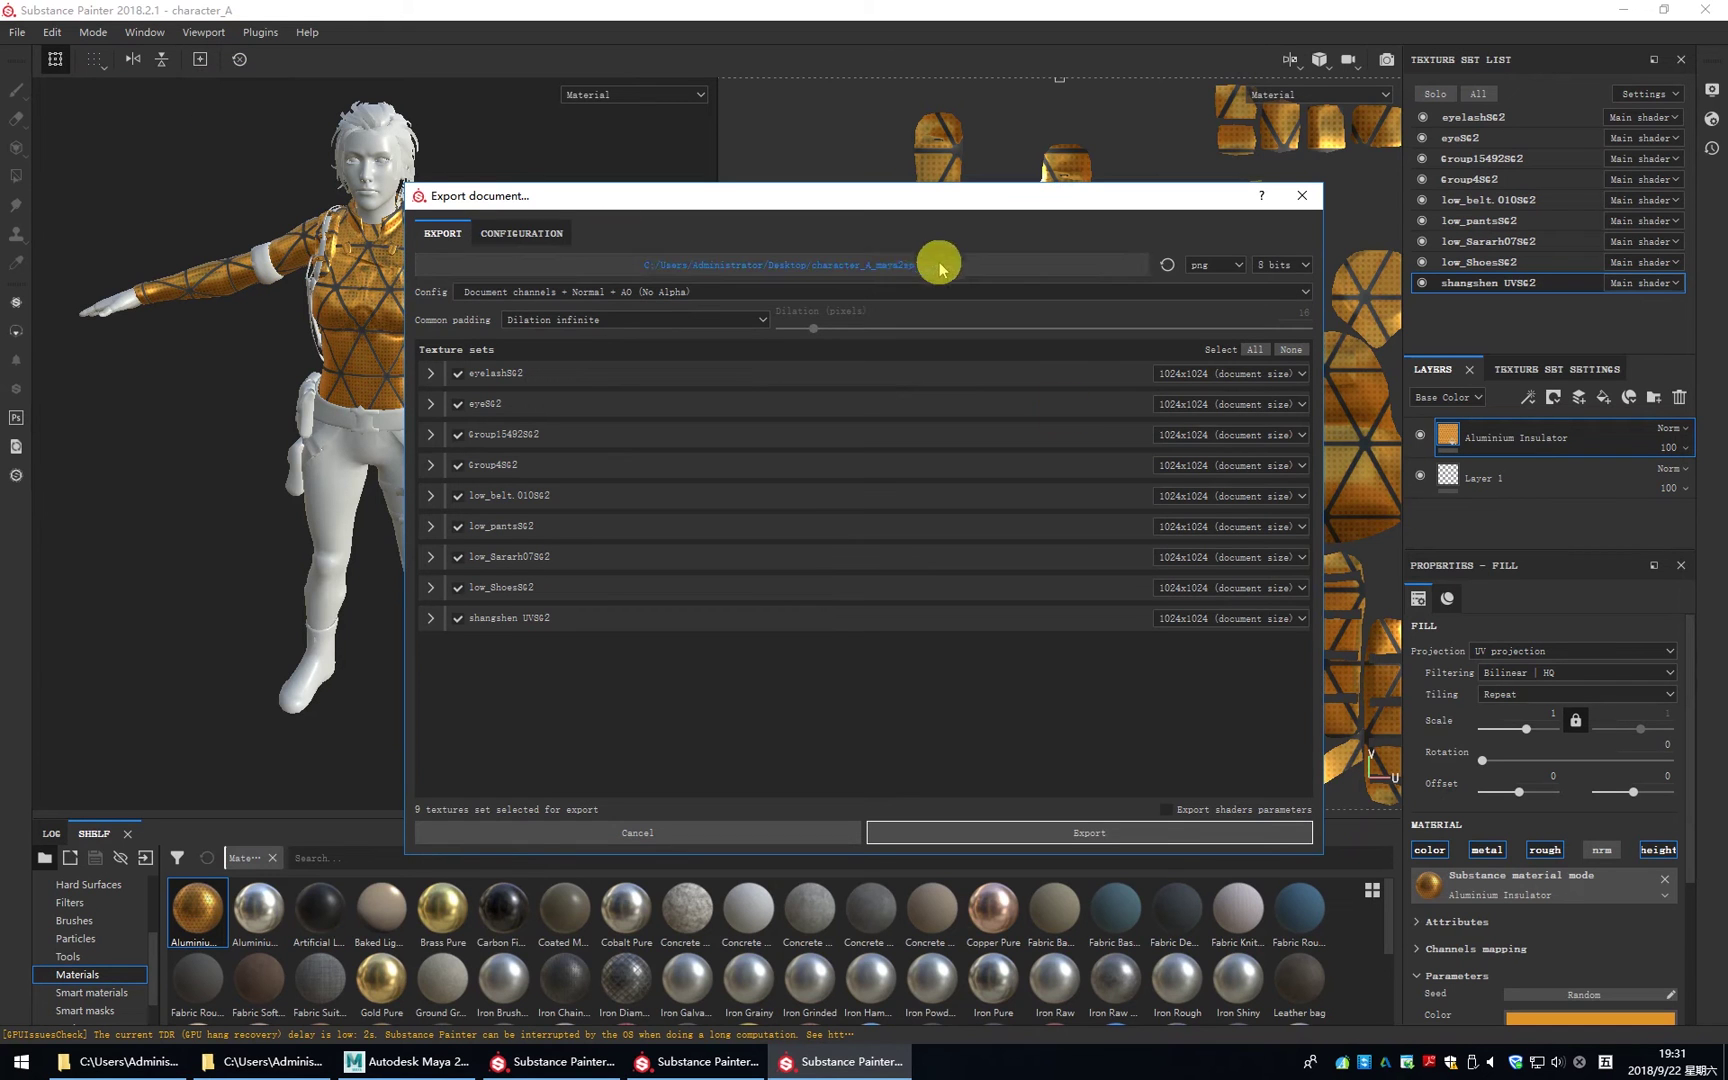
{"action": "left_click", "coordinate": [1068, 833]}
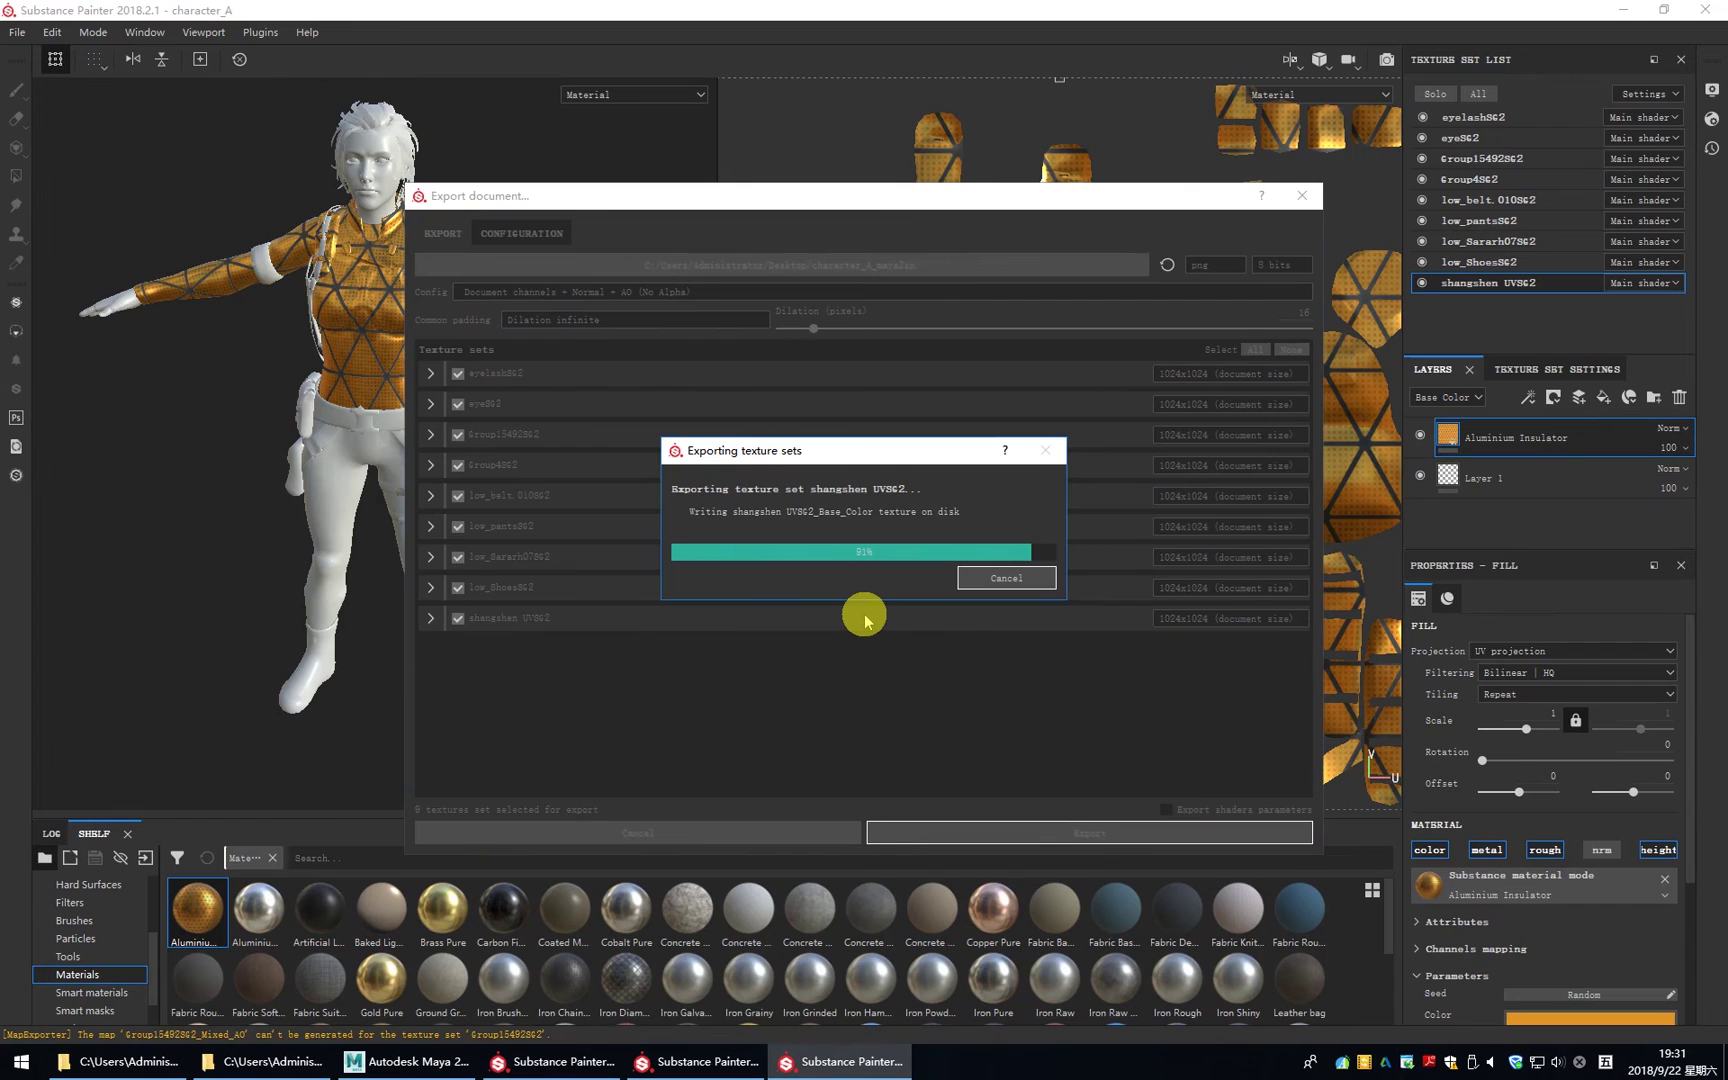
{"action": "key", "text": "Return"}
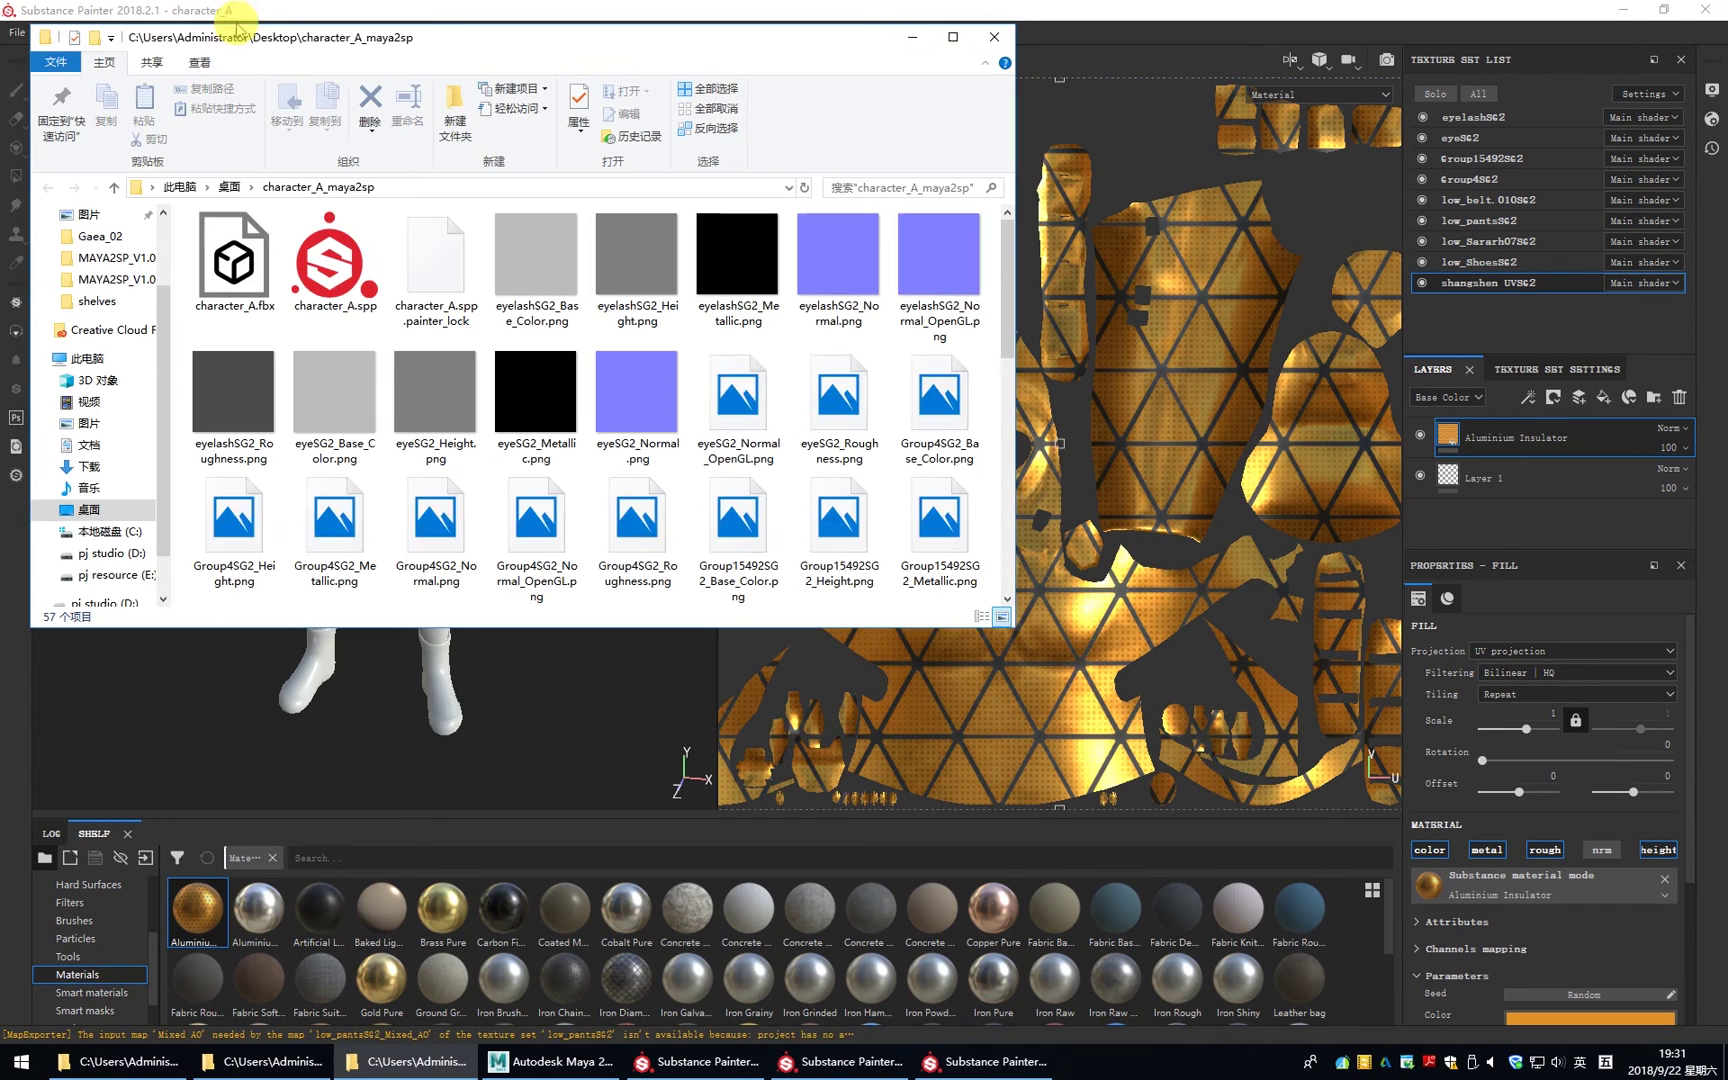
- Browse the exported Base_Color, Height, Metallic and Normal PNGs, then return to Substance Painter
{"action": "left_click_drag", "start_coordinate": [262, 16], "coordinate": [680, 376]}
{"action": "left_click", "coordinate": [806, 597]}
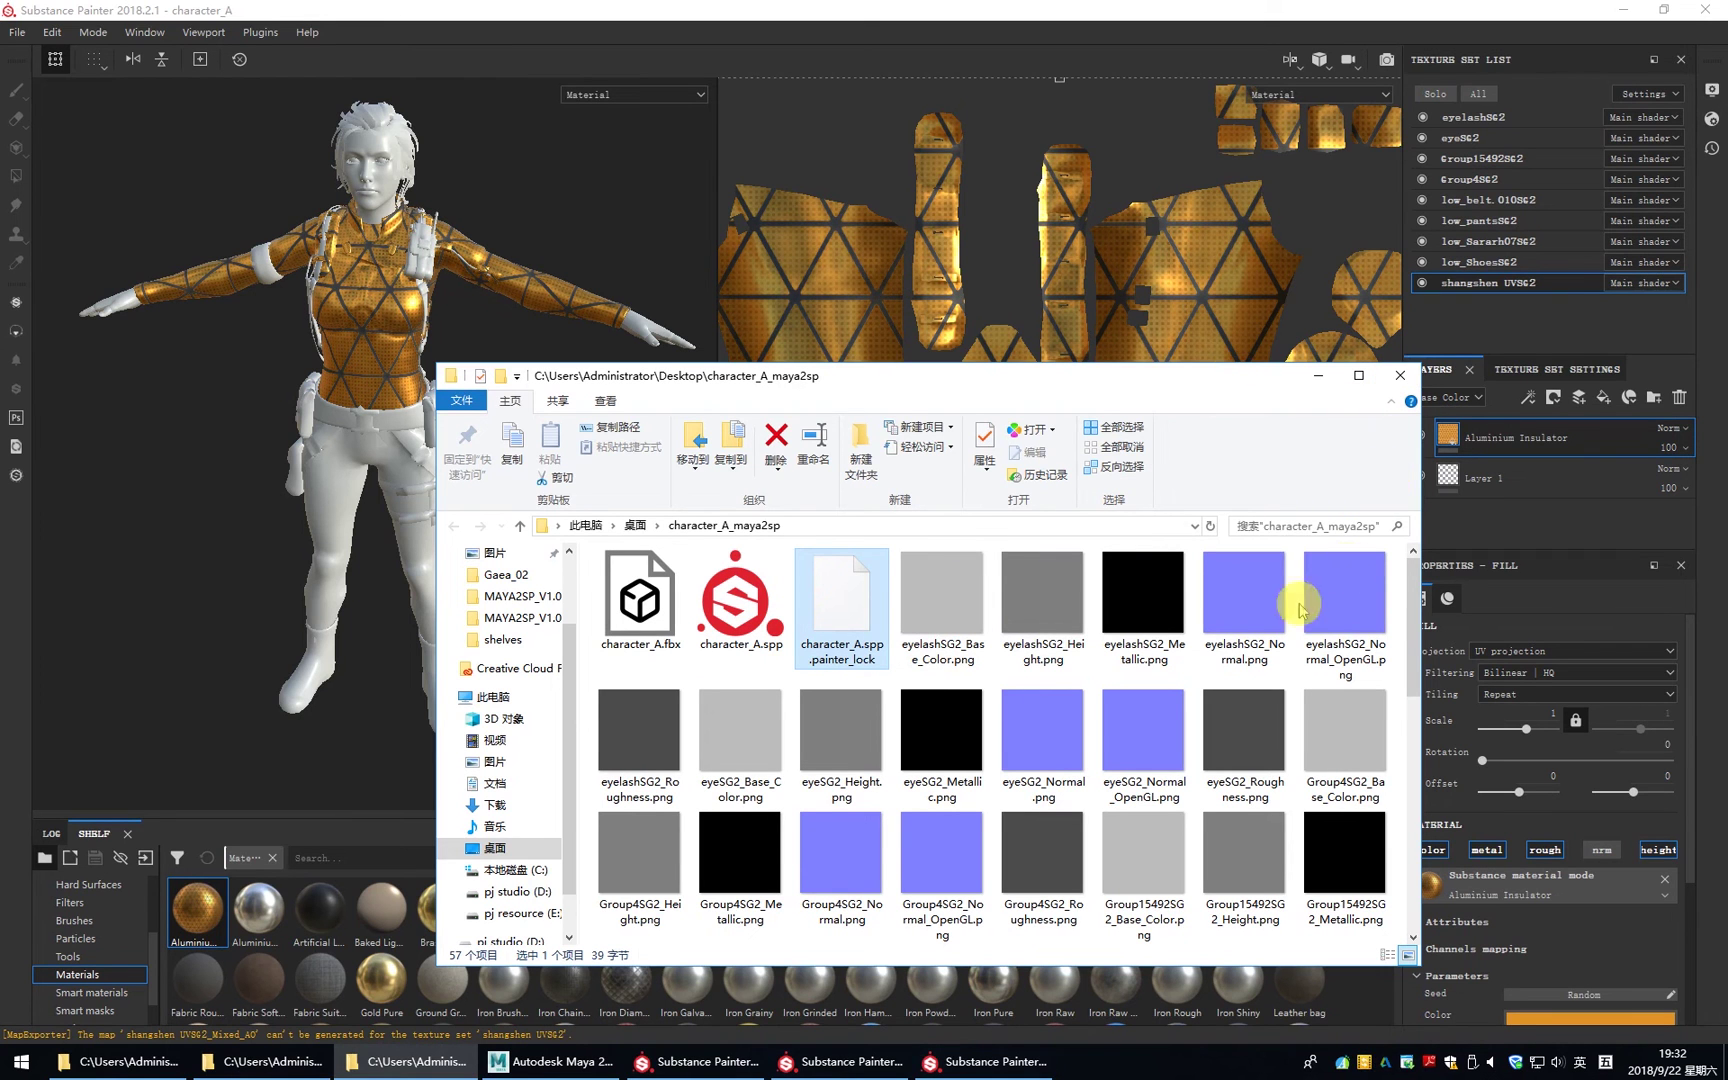
{"action": "left_click", "coordinate": [1470, 122]}
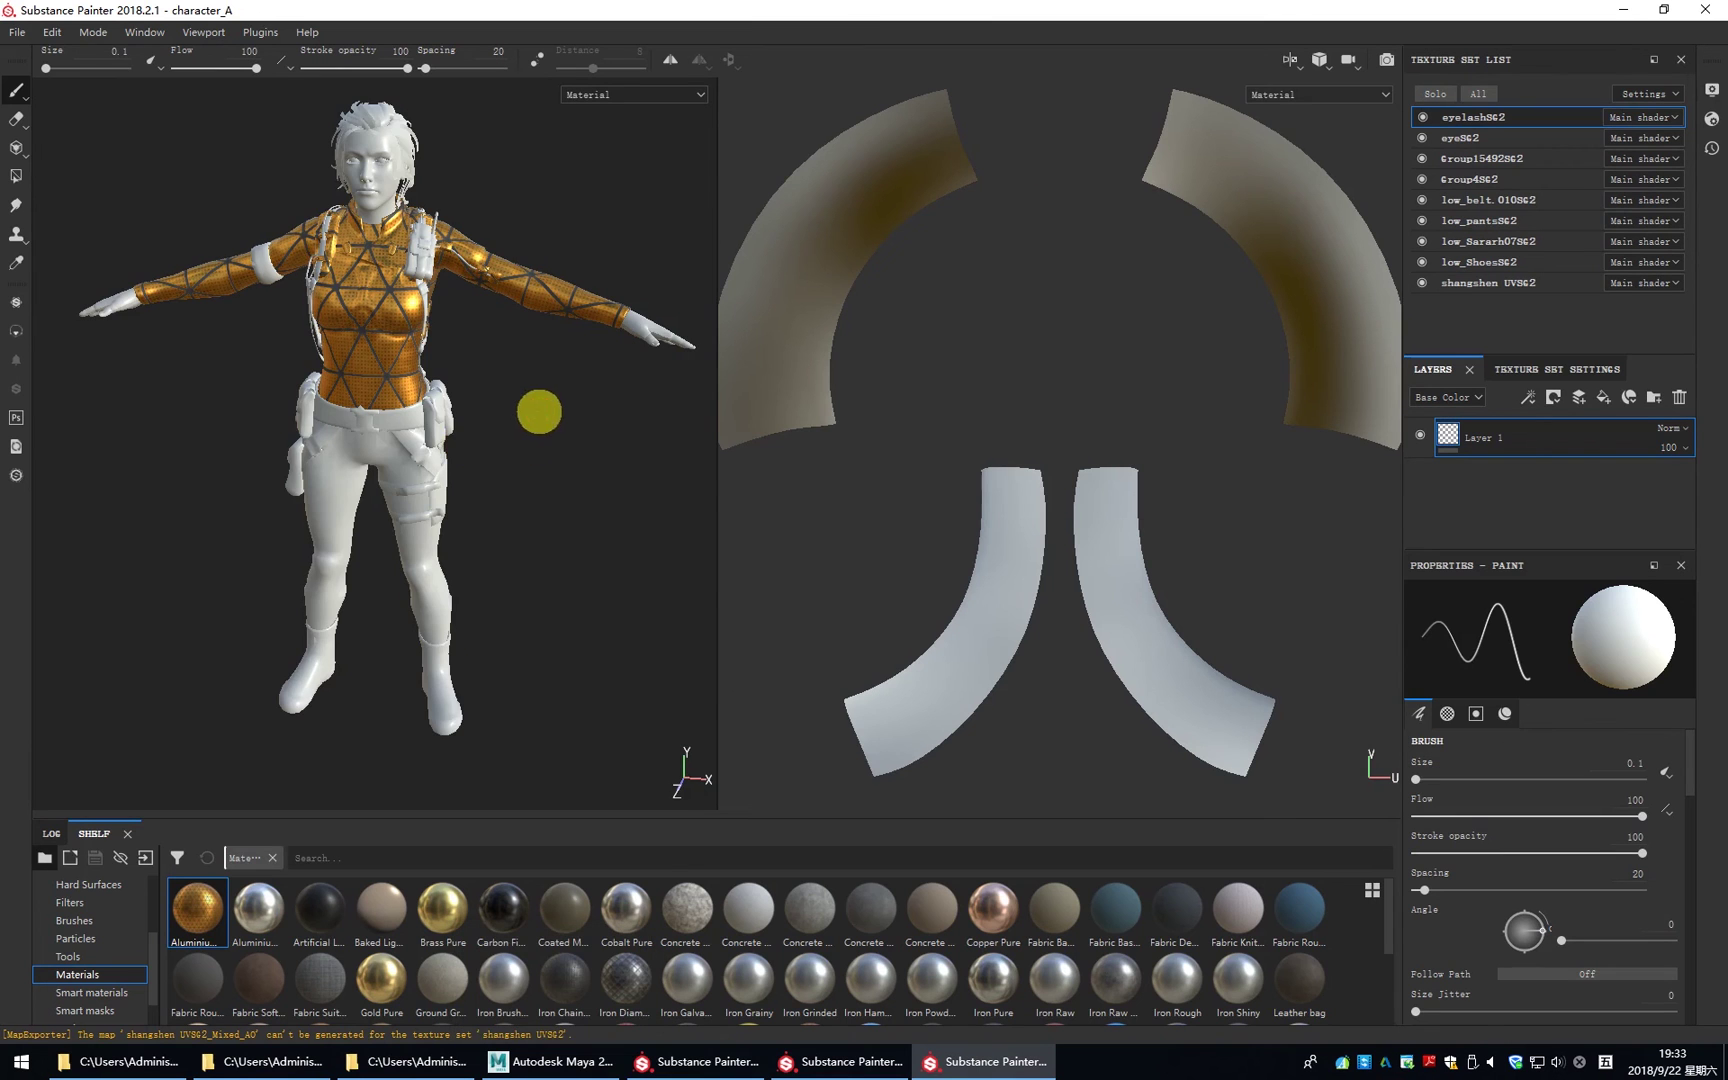
- Orbit the eyelashSG2 view to the character's side, then switch to Maya for a top-down view
{"action": "left_click_drag", "start_coordinate": [536, 405], "coordinate": [428, 424], "text": "alt"}
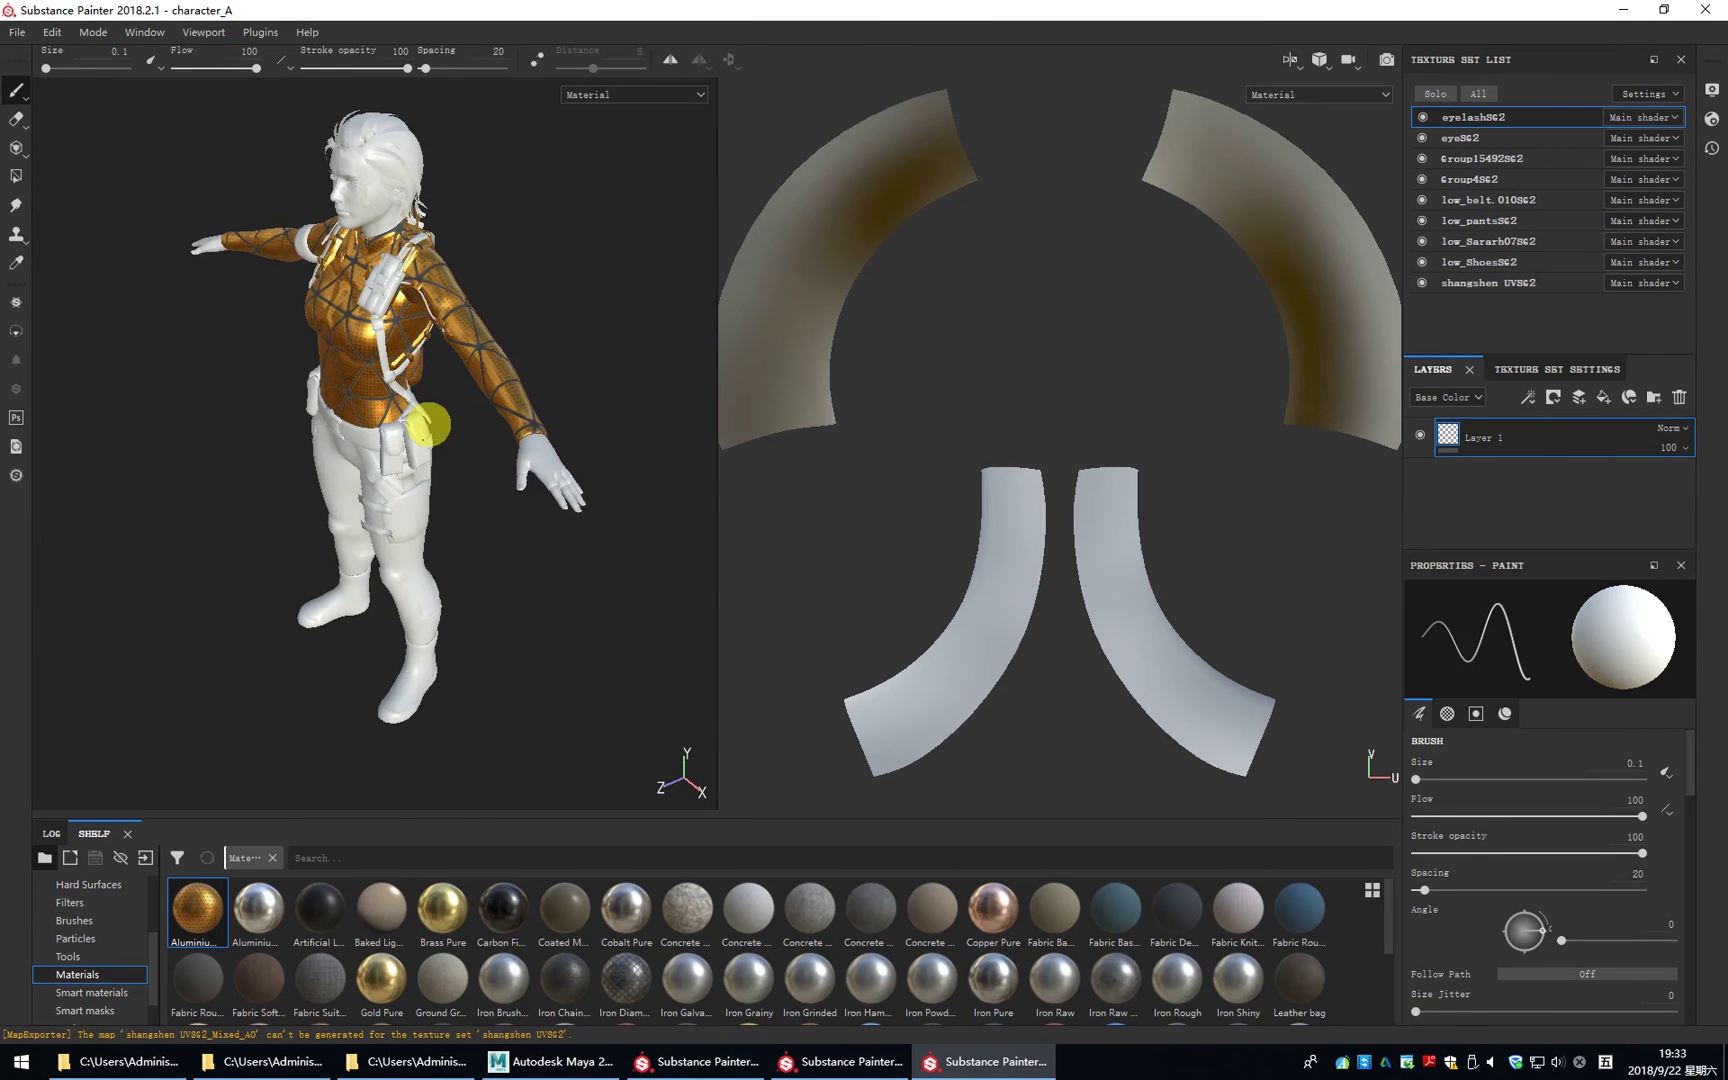
{"action": "left_click", "coordinate": [538, 1058]}
{"action": "left_click_drag", "start_coordinate": [1040, 458], "coordinate": [973, 566], "text": "alt"}
- Extrude a ring of forearm faces on the shangshenFBXASC032UV upper-body mesh
{"action": "left_click", "coordinate": [973, 566]}
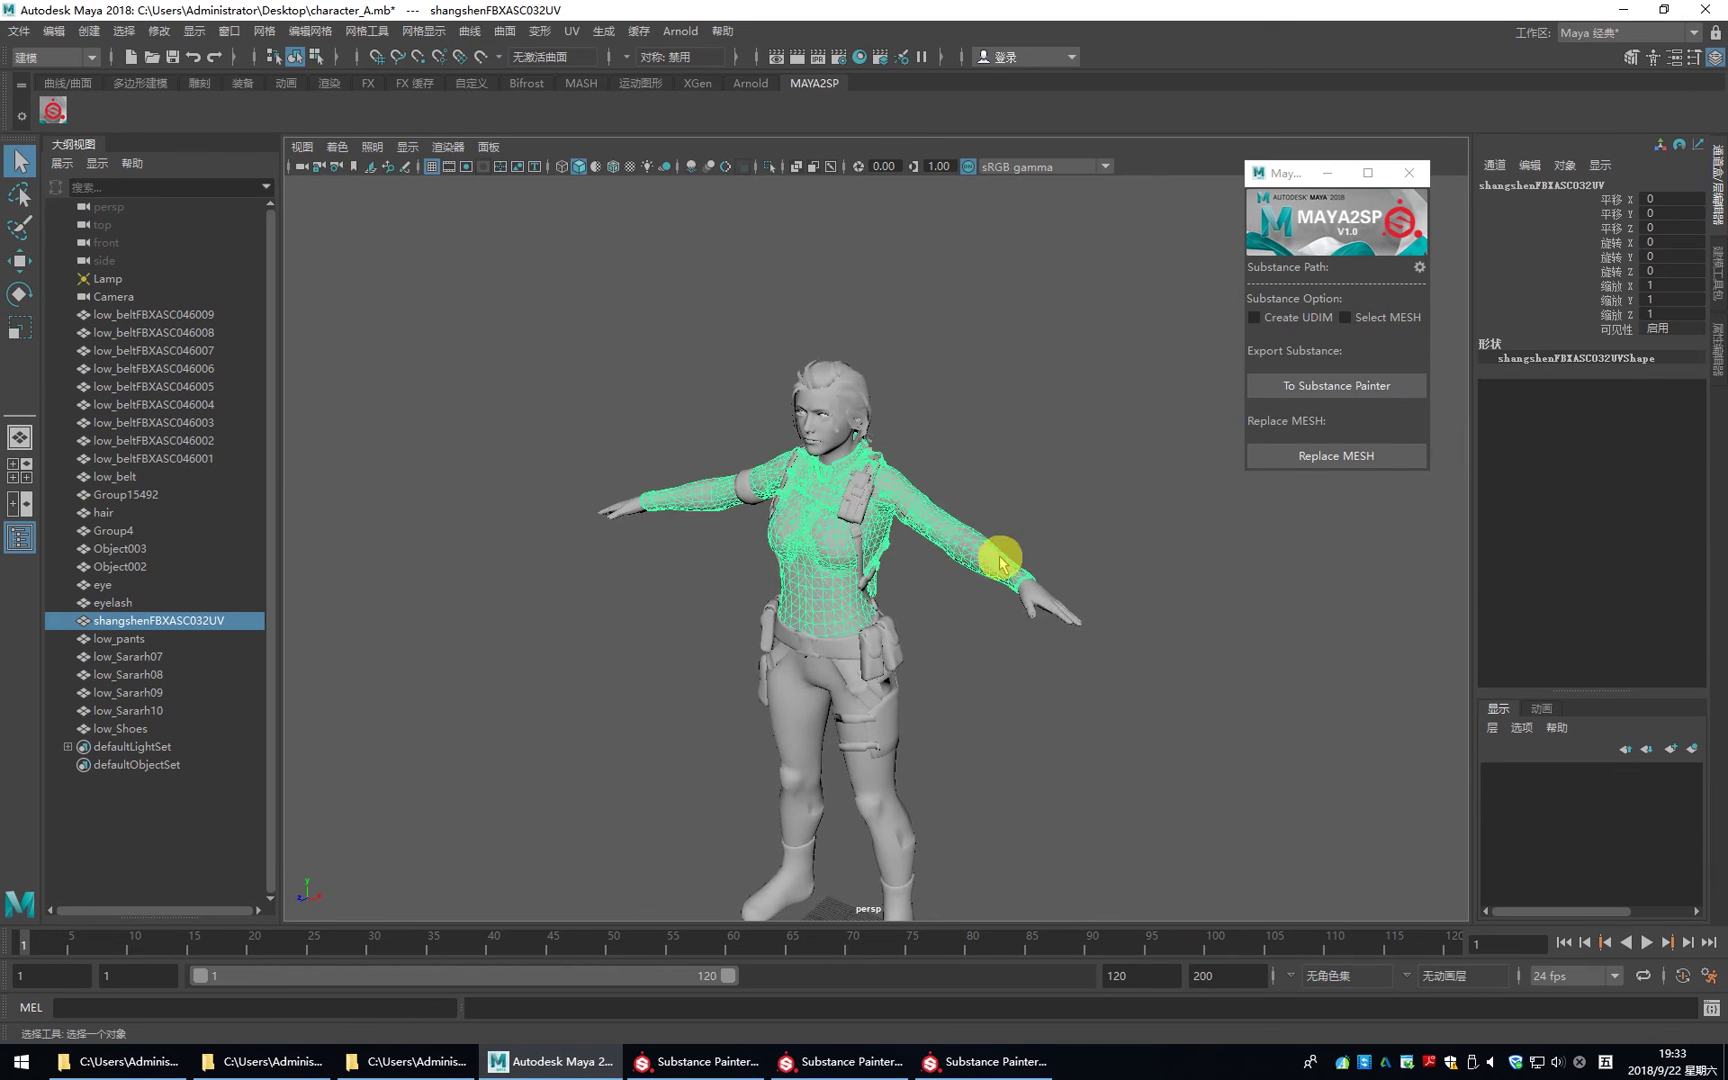
{"action": "key", "text": "f"}
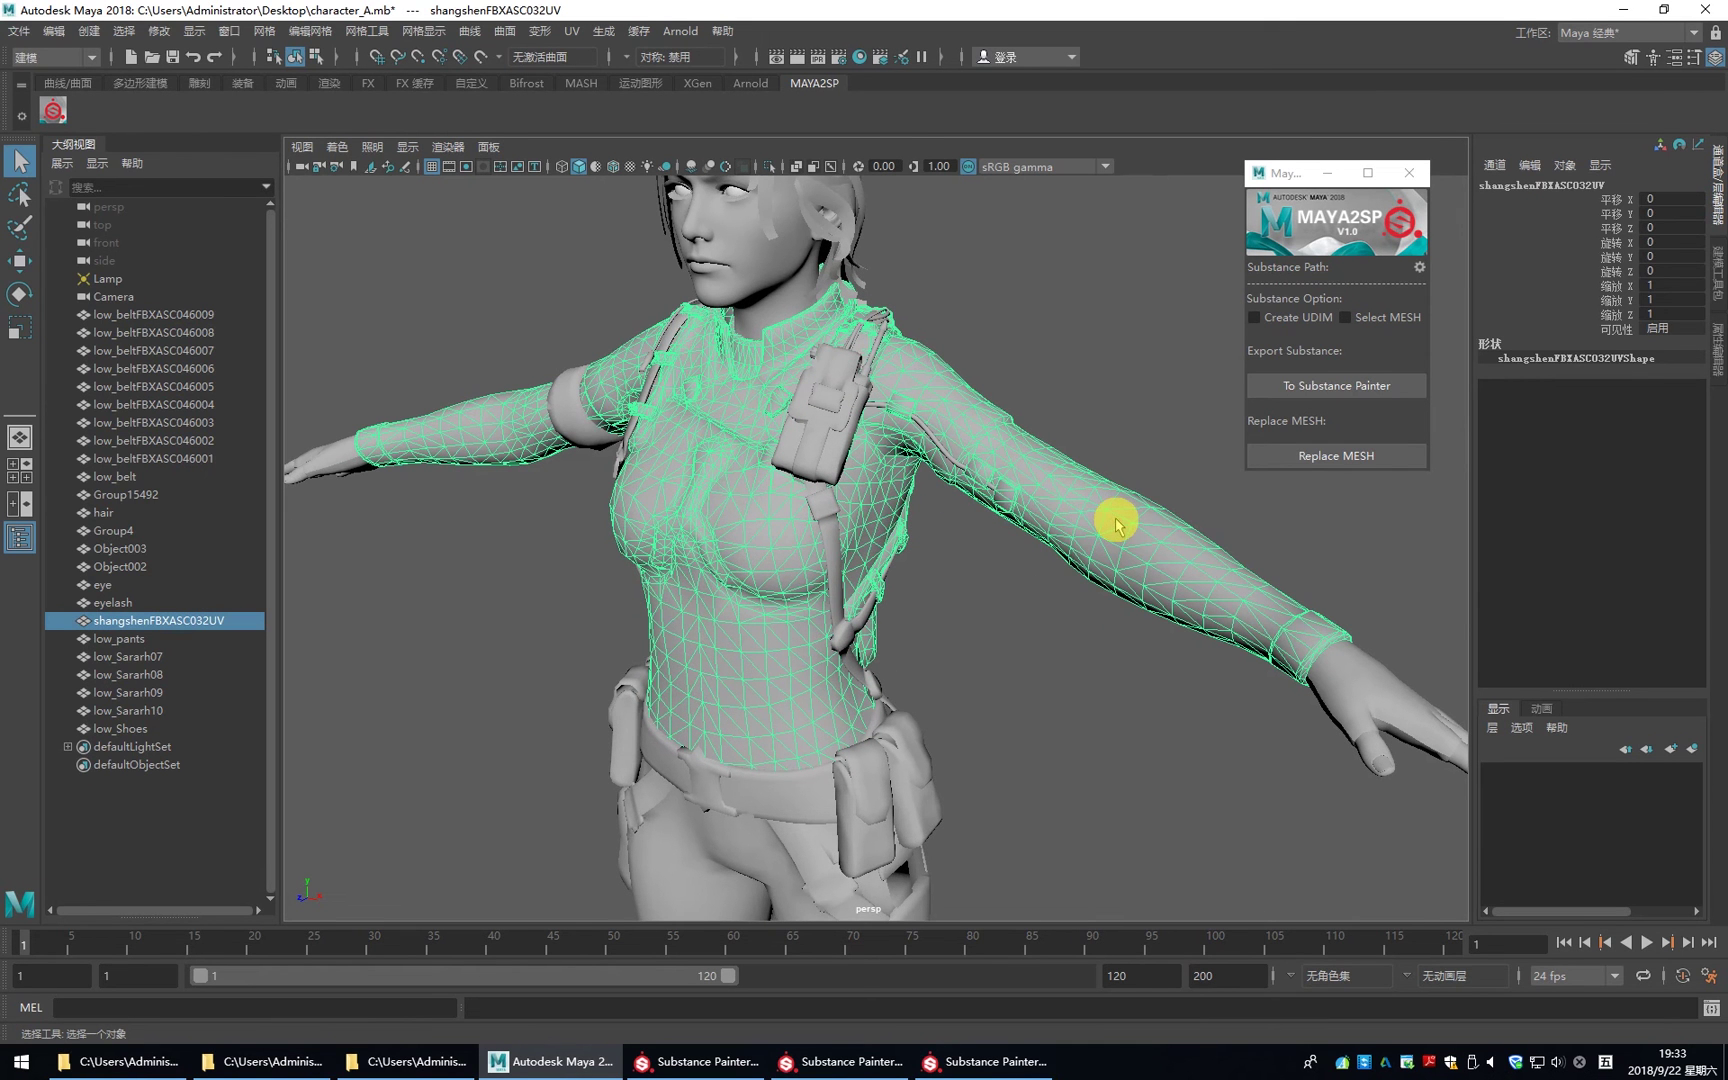
{"action": "right_click_drag", "start_coordinate": [1117, 525], "coordinate": [1118, 560]}
{"action": "double_click", "coordinate": [1146, 551]}
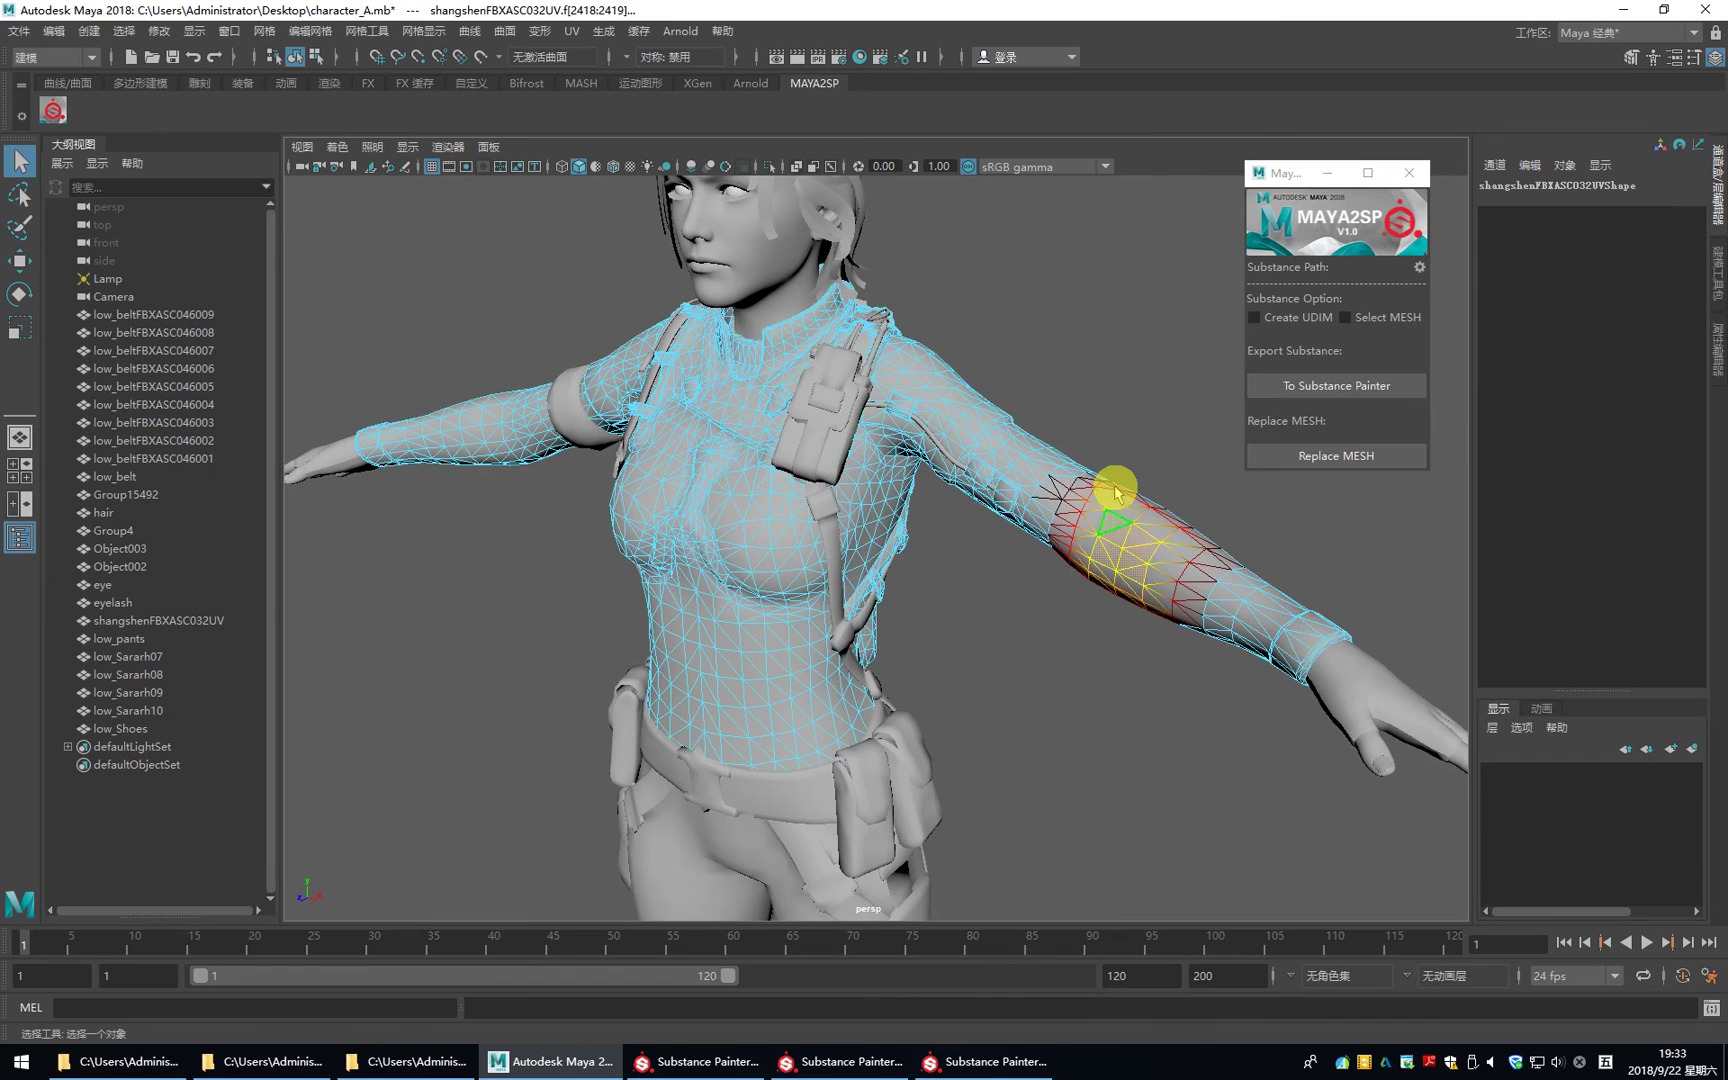
{"action": "key", "text": "ctrl+e"}
- Deselect and replace the mesh in the Substance Painter project via Replace MESH
{"action": "left_click_drag", "start_coordinate": [1292, 586], "coordinate": [771, 474], "text": "alt"}
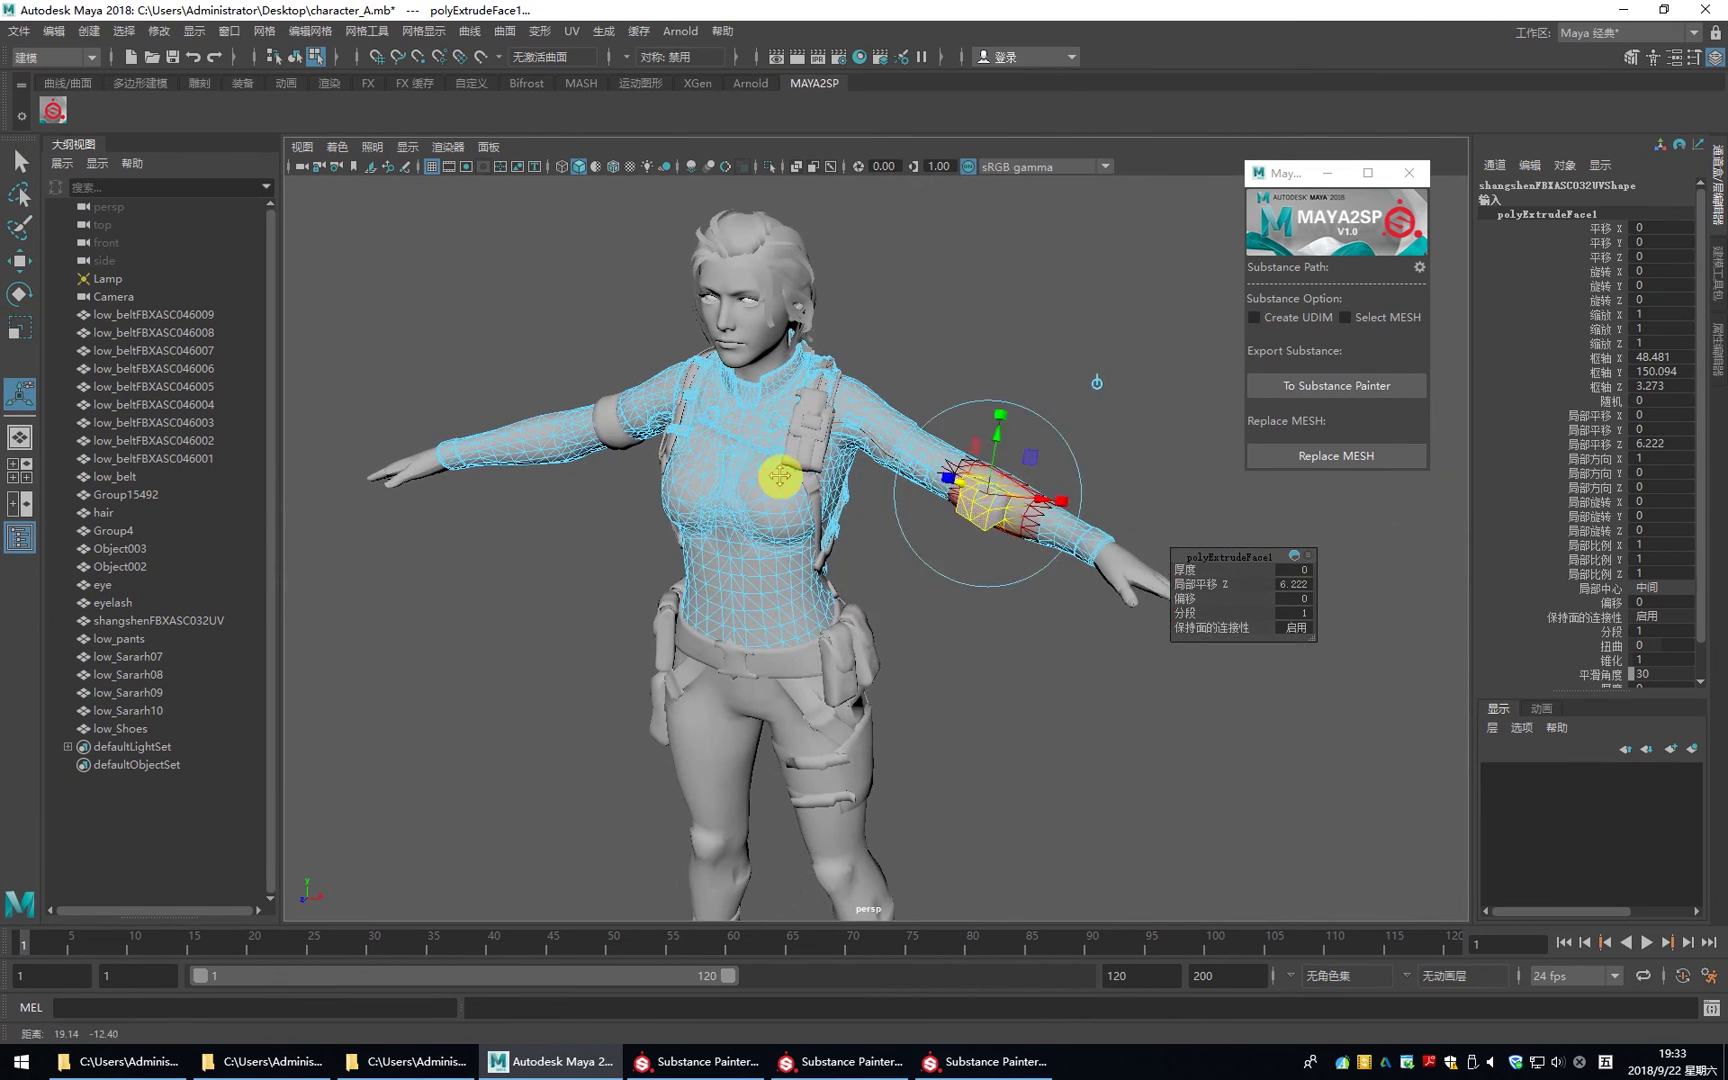
{"action": "left_click", "coordinate": [1063, 660]}
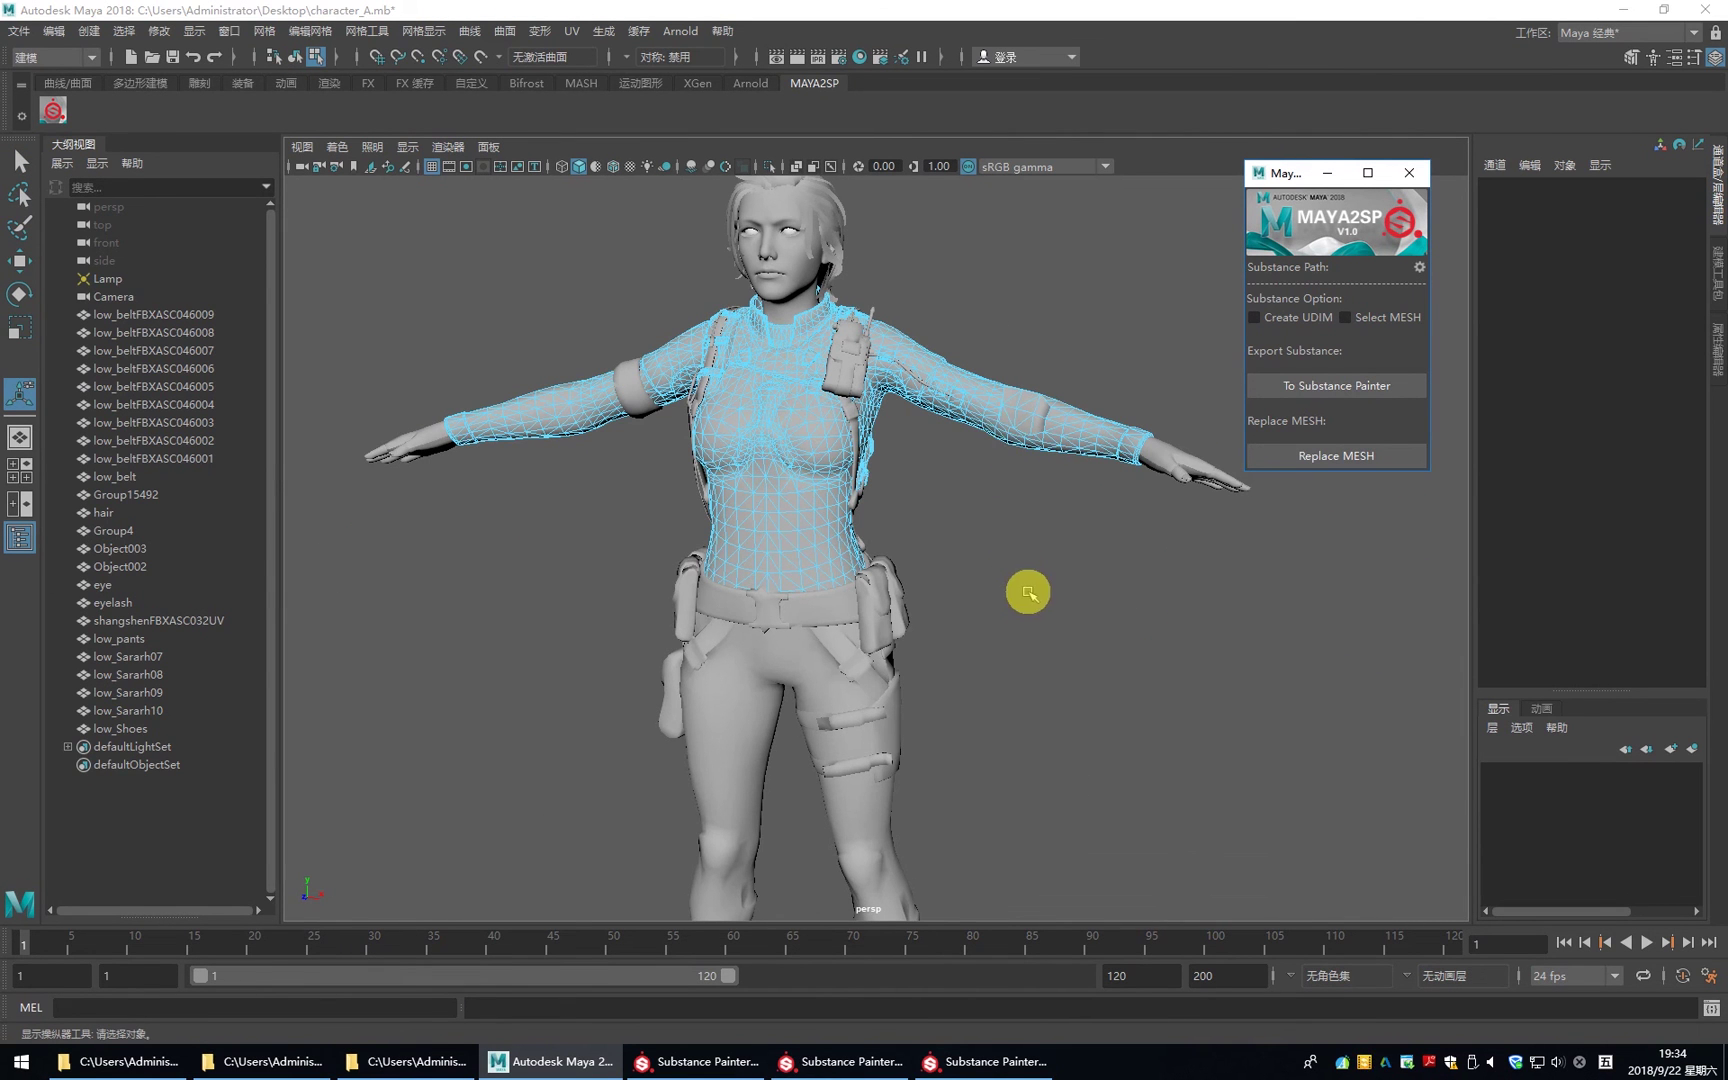
{"action": "left_click", "coordinate": [1361, 466]}
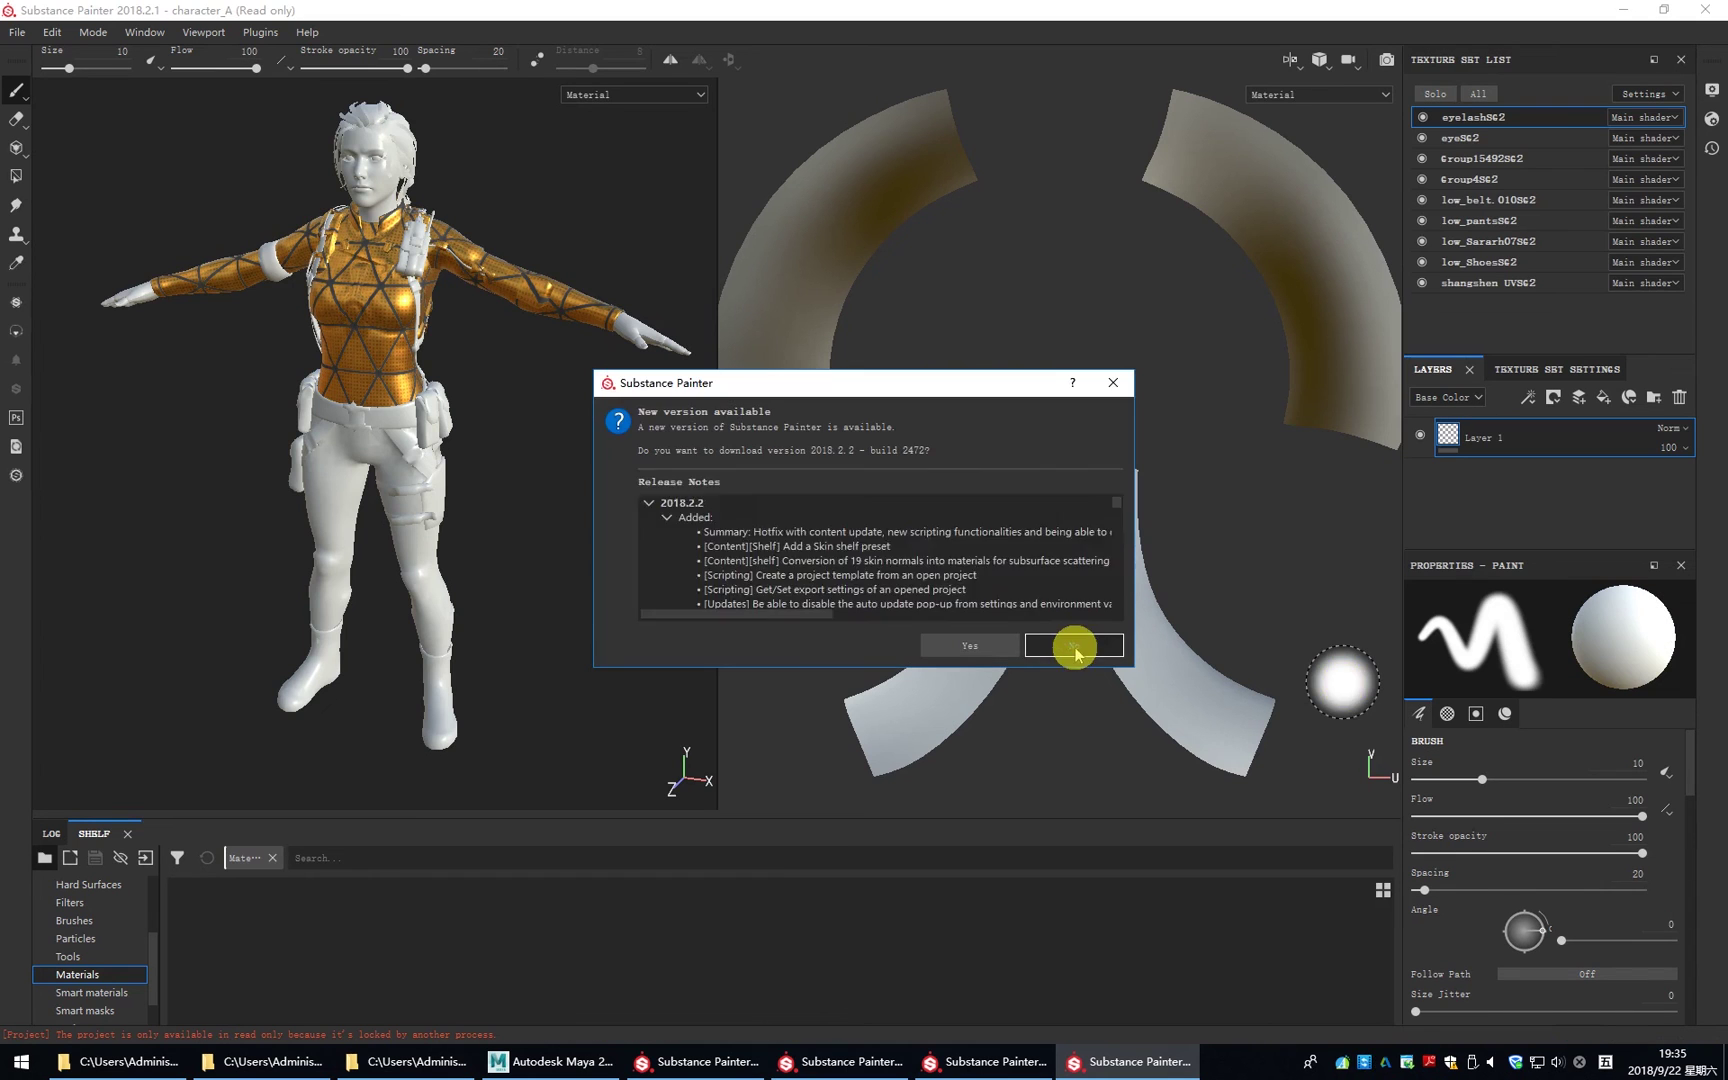
- Decline the project update, orbit the replaced mesh, then switch to Maya's multi-tile character scene
{"action": "left_click", "coordinate": [1073, 648]}
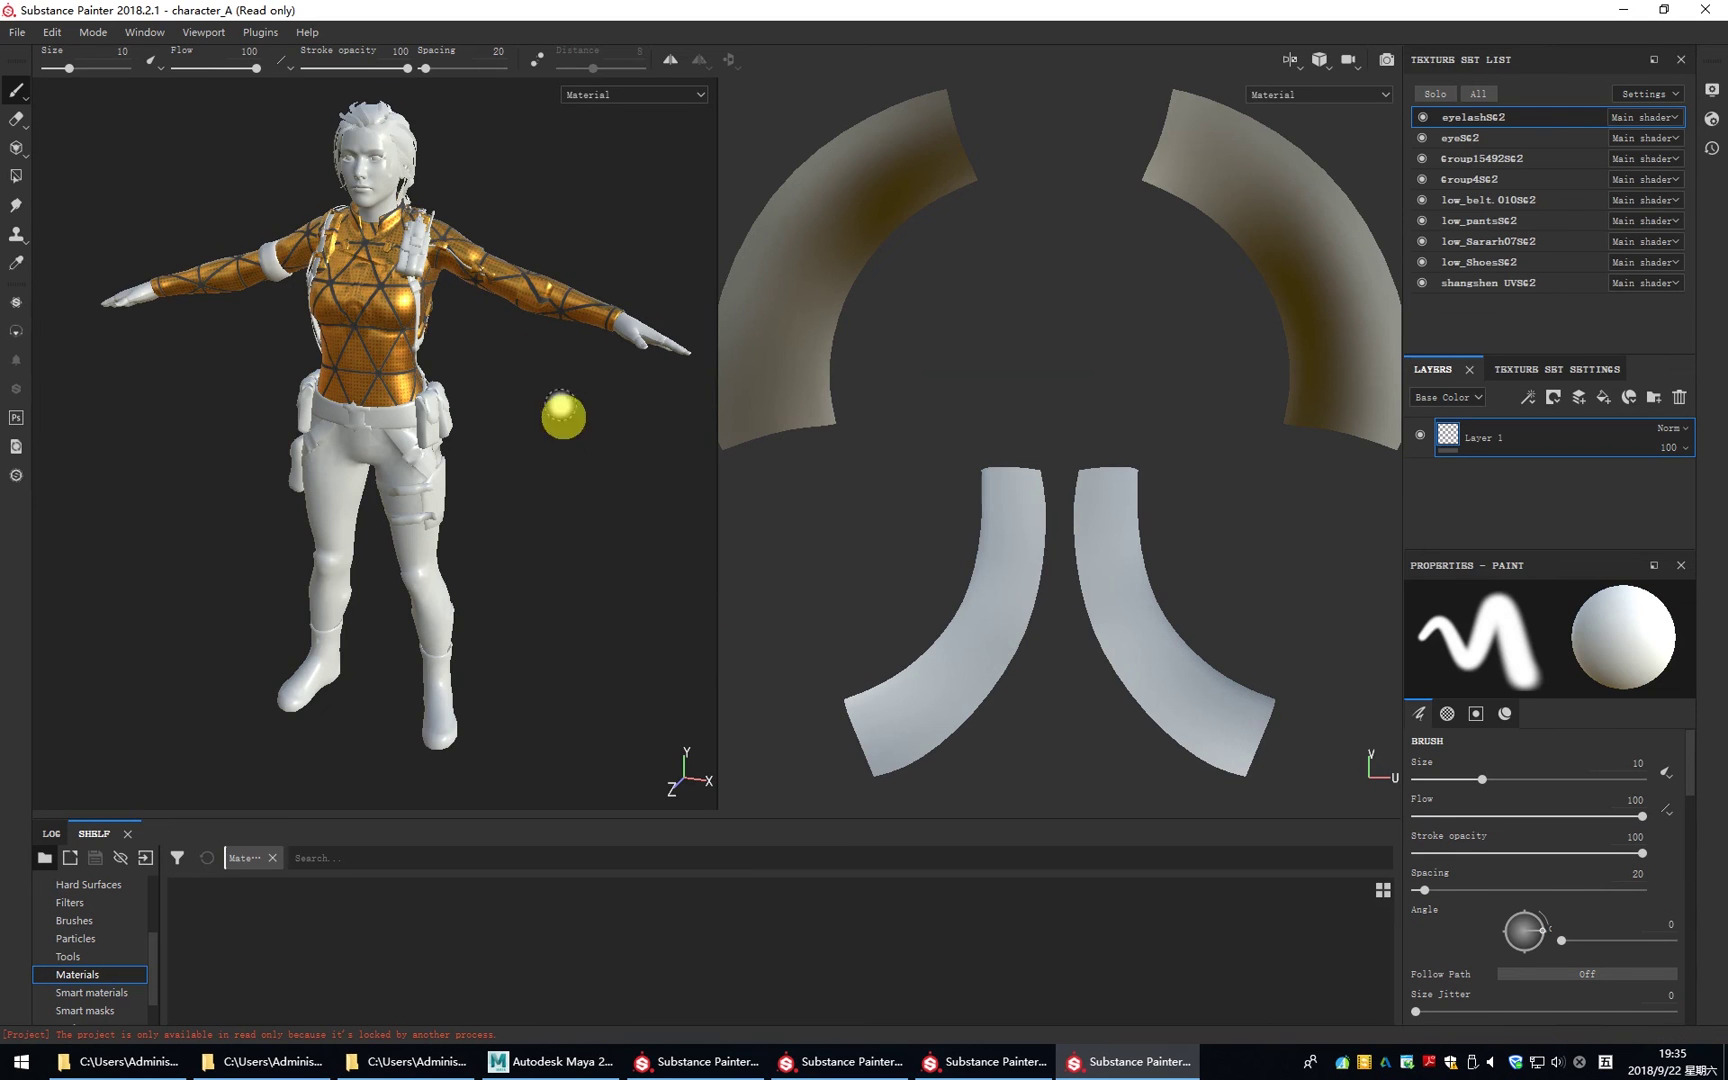
{"action": "mouse_move", "coordinate": [603, 491]}
{"action": "left_mouse_down", "text": "alt"}
{"action": "mouse_move", "coordinate": [621, 463]}
{"action": "mouse_move", "coordinate": [525, 272]}
{"action": "mouse_move", "coordinate": [517, 444]}
{"action": "mouse_move", "coordinate": [447, 332]}
{"action": "mouse_move", "coordinate": [482, 501]}
{"action": "mouse_move", "coordinate": [544, 567]}
{"action": "mouse_move", "coordinate": [563, 535]}
{"action": "left_mouse_up", "text": "alt"}
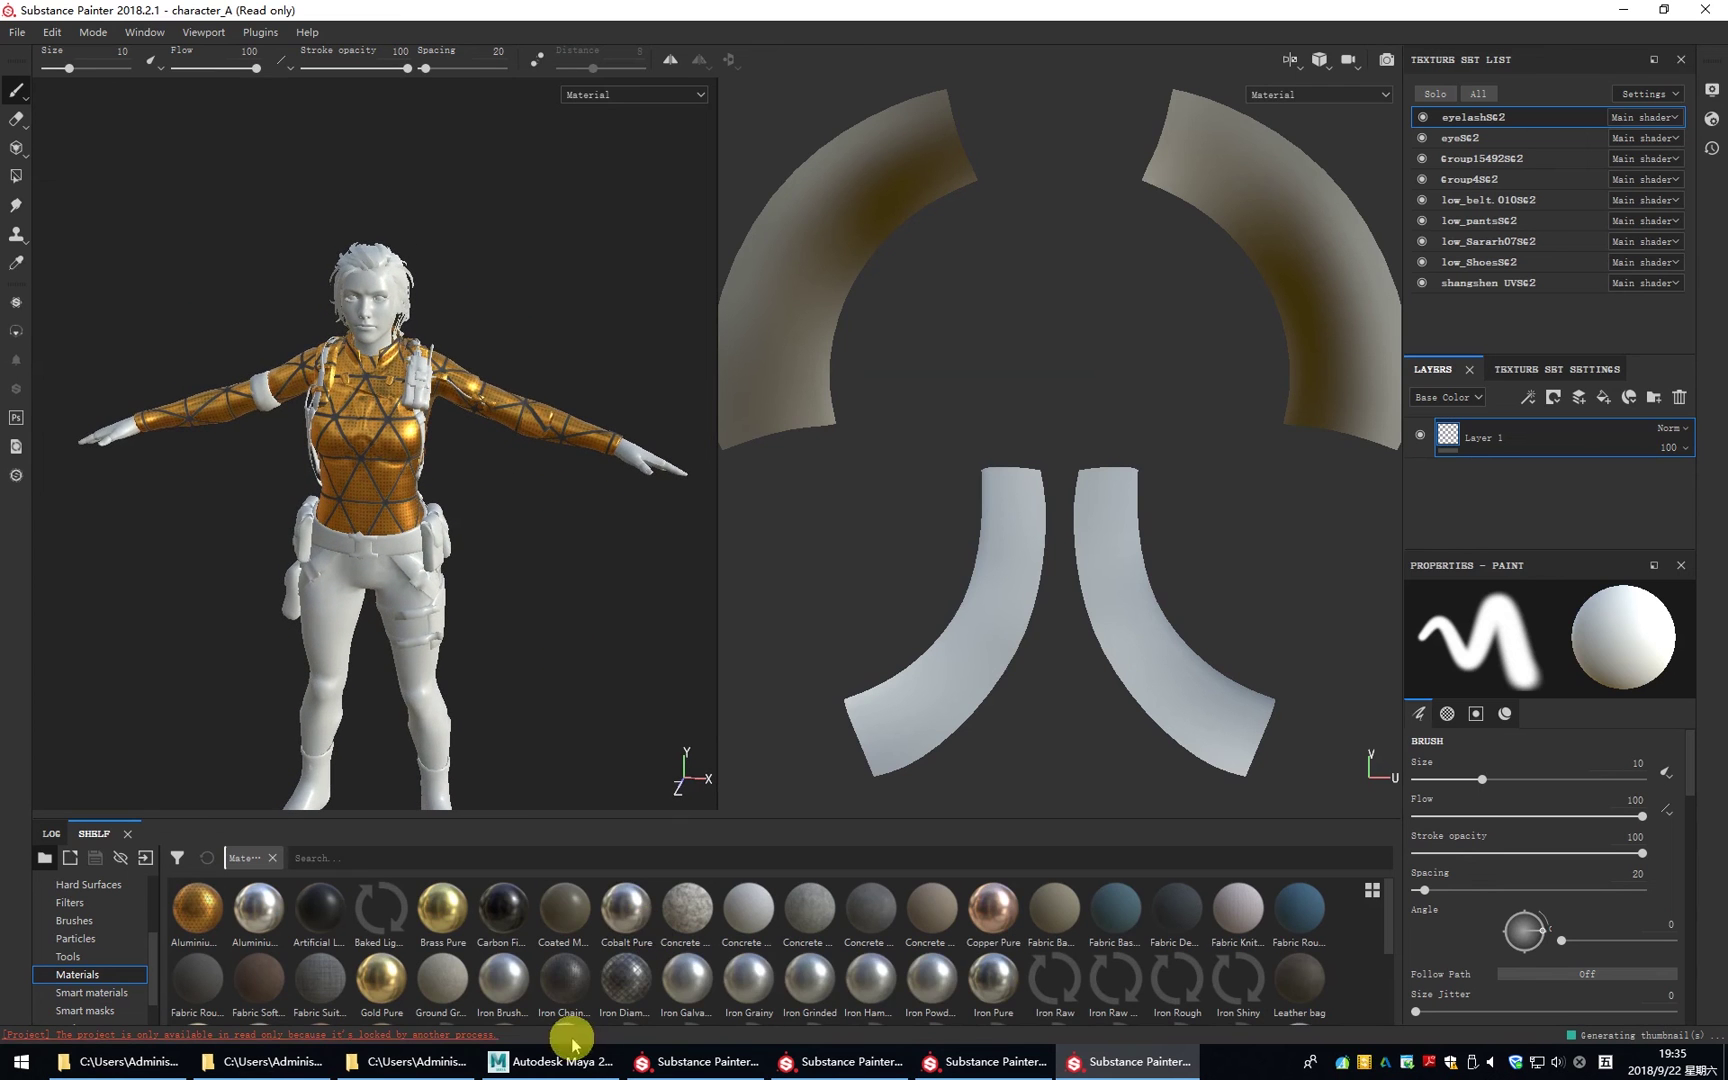
{"action": "left_click", "coordinate": [553, 1058]}
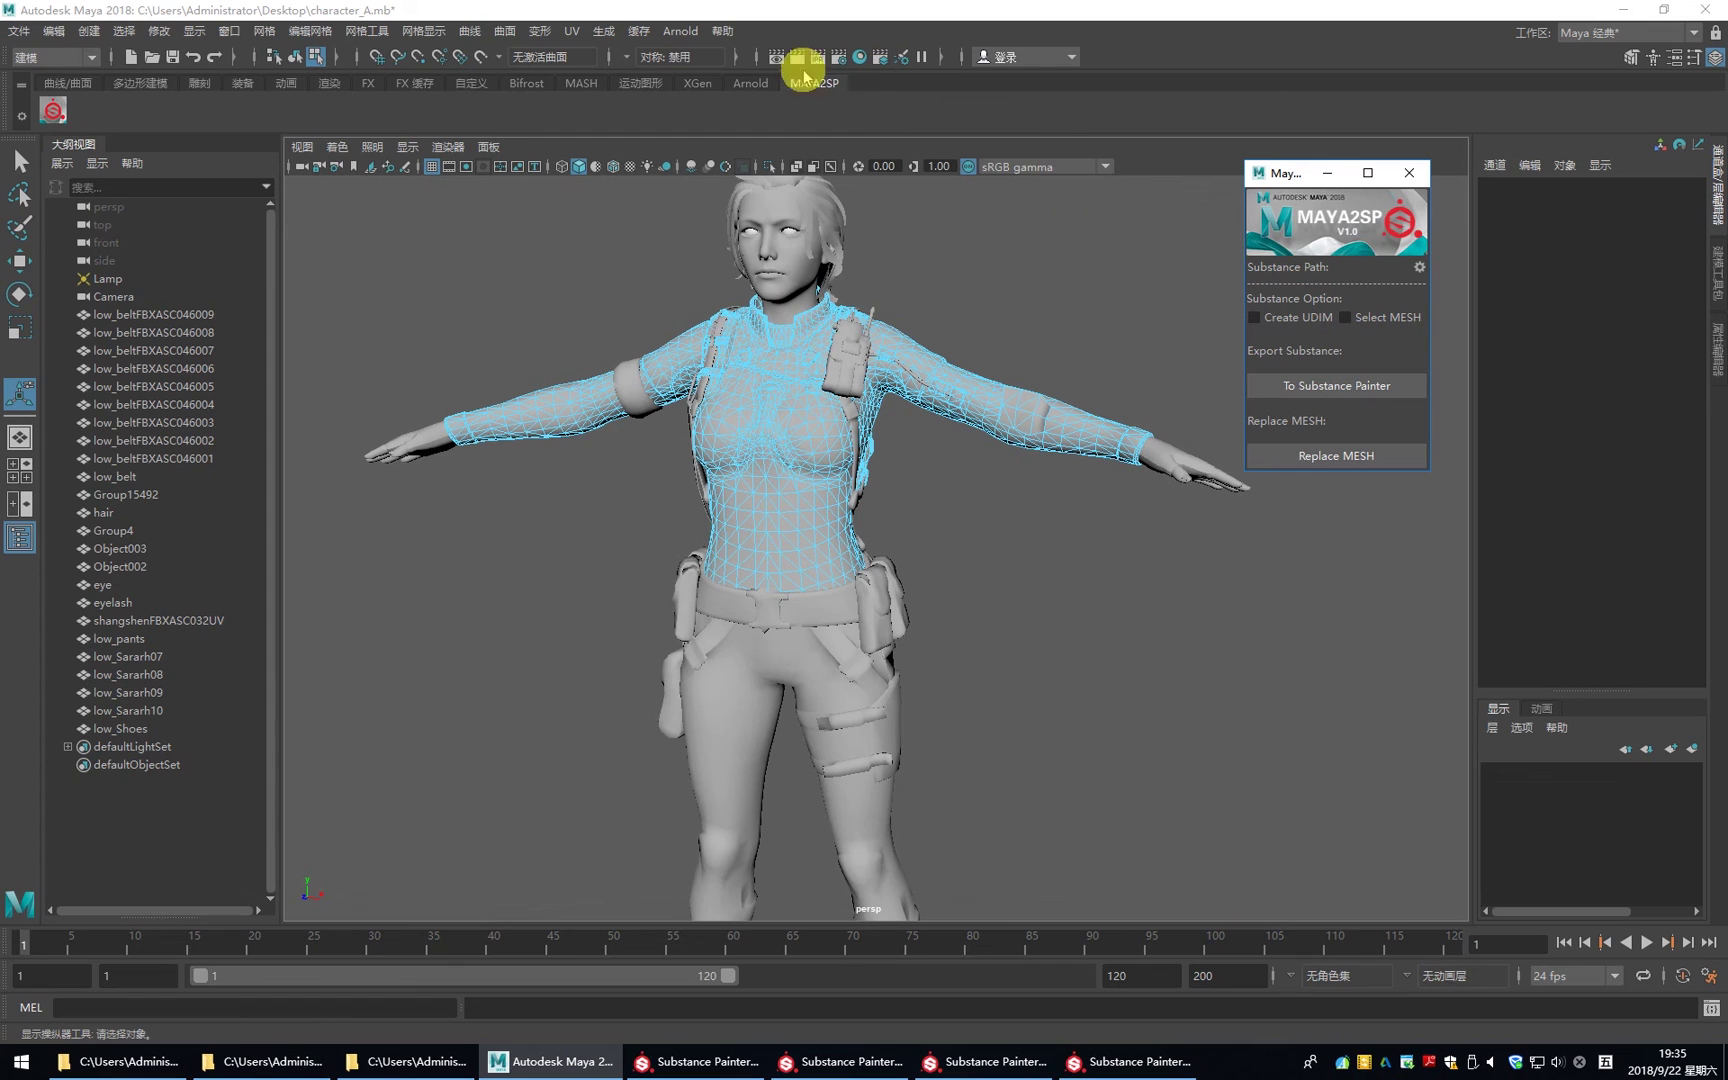
{"action": "left_click", "coordinate": [1170, 1065]}
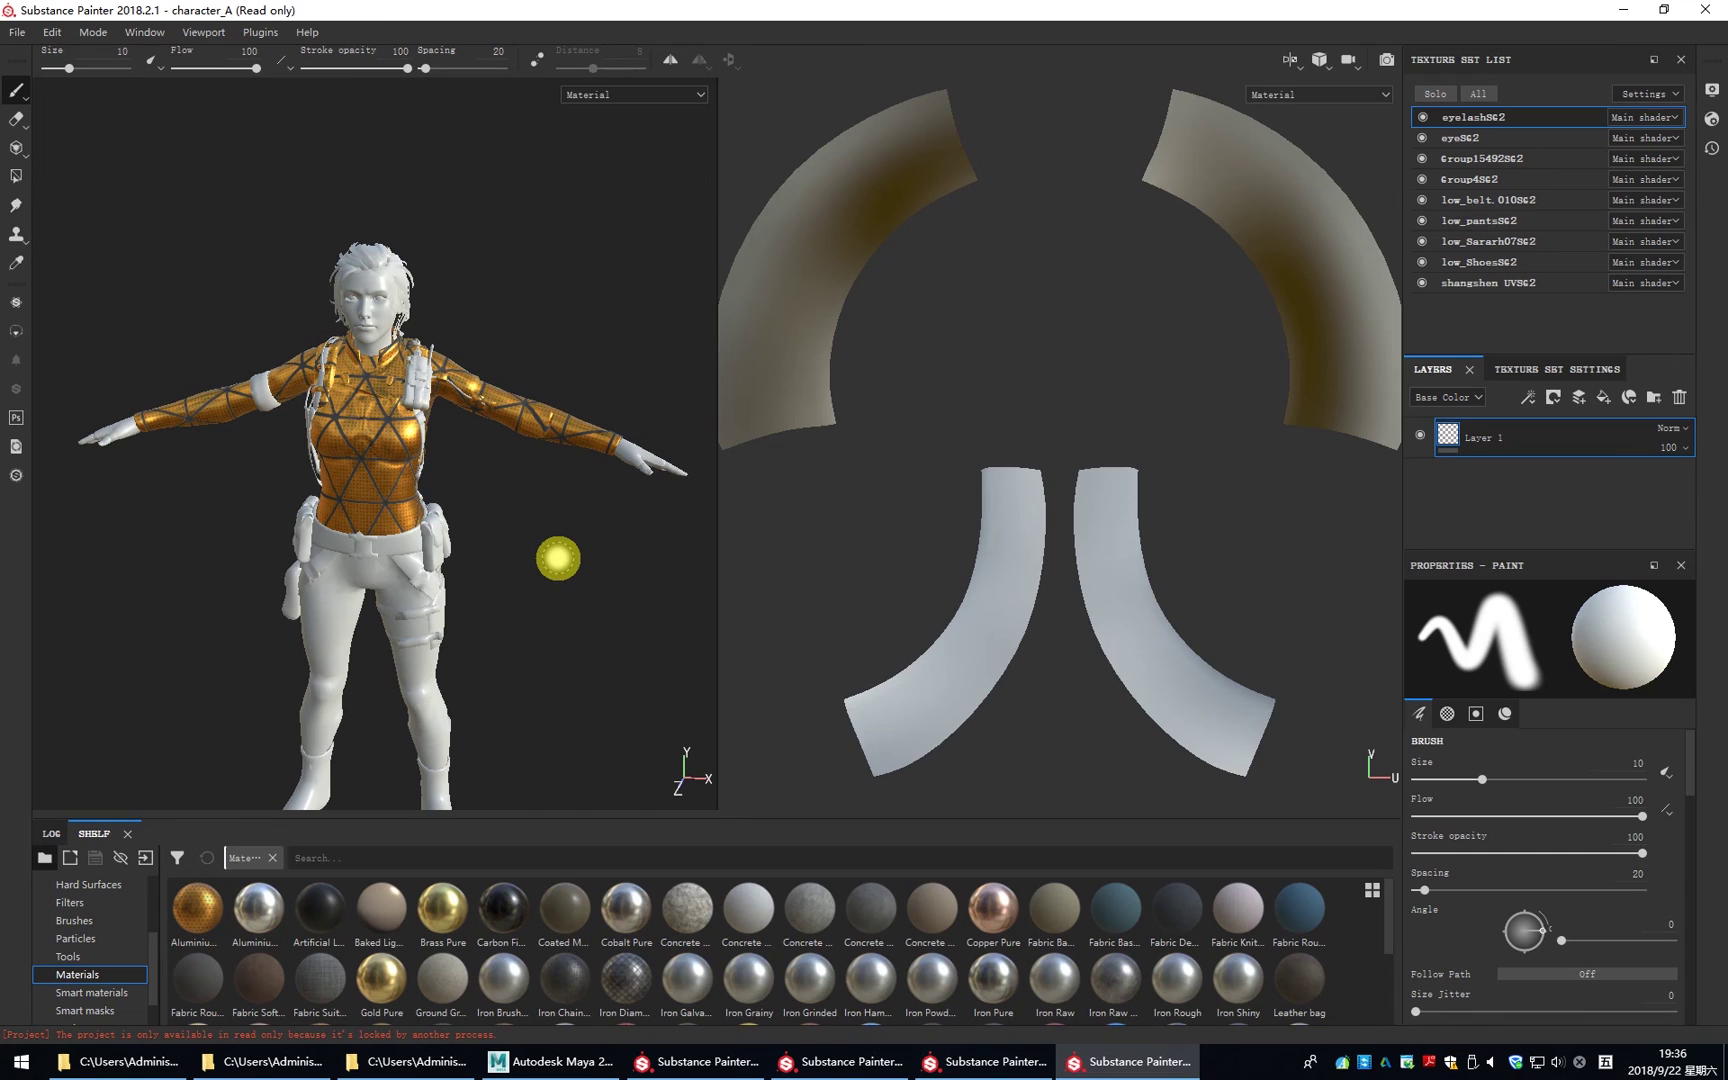
{"action": "key", "text": "alt+Tab"}
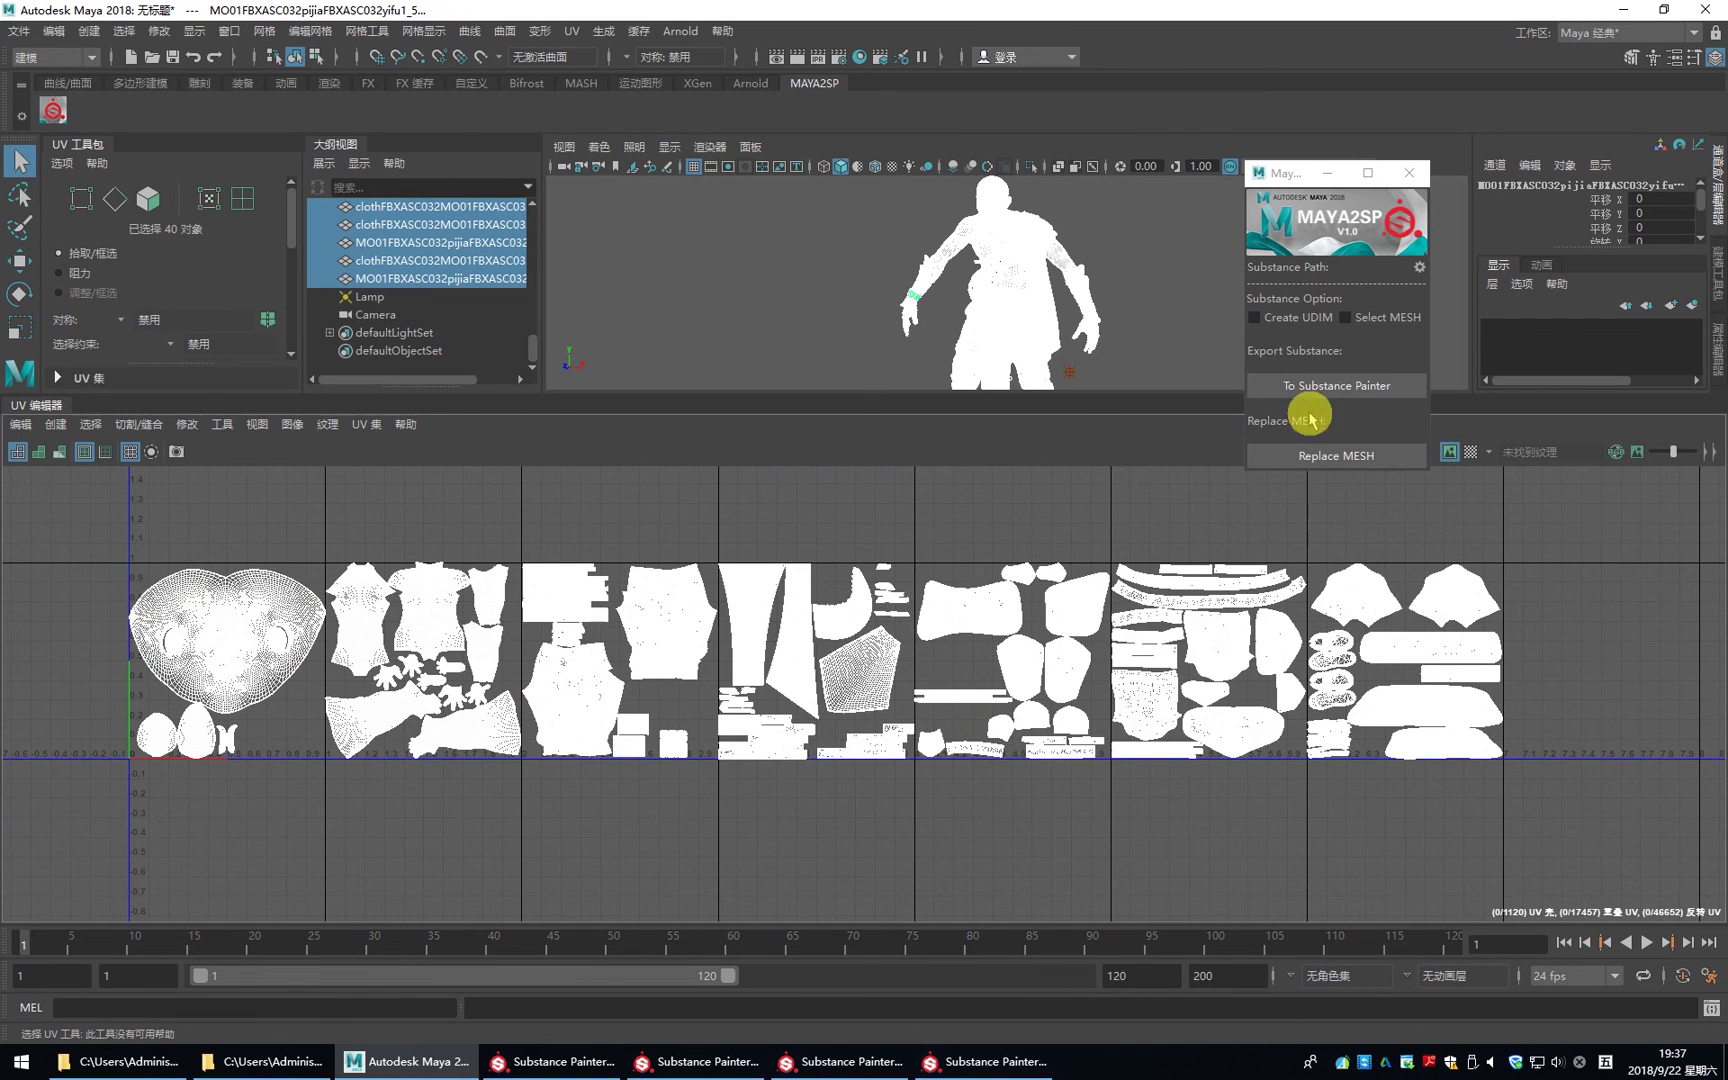
- Enable Create UDIM in MAYA2SP and send the character to Substance Painter, hitting a UnicodeEncodeError
{"action": "left_click", "coordinate": [1266, 322]}
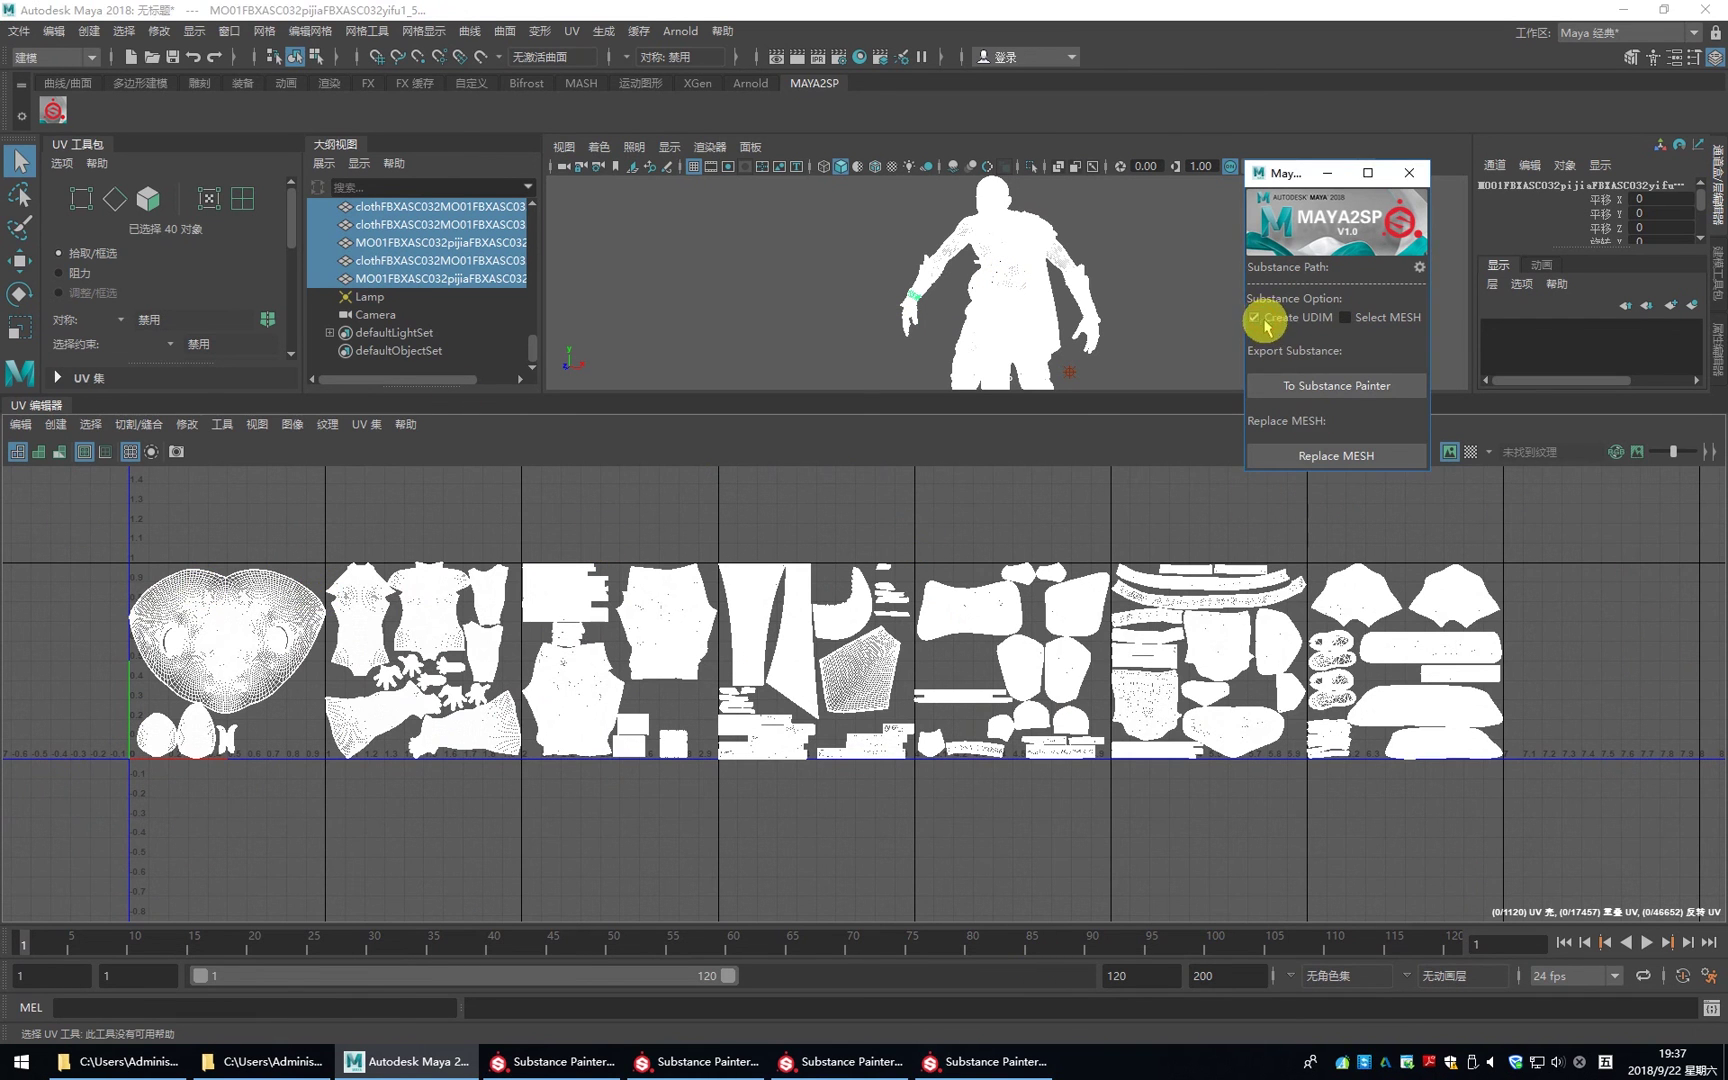
{"action": "left_click", "coordinate": [1326, 388]}
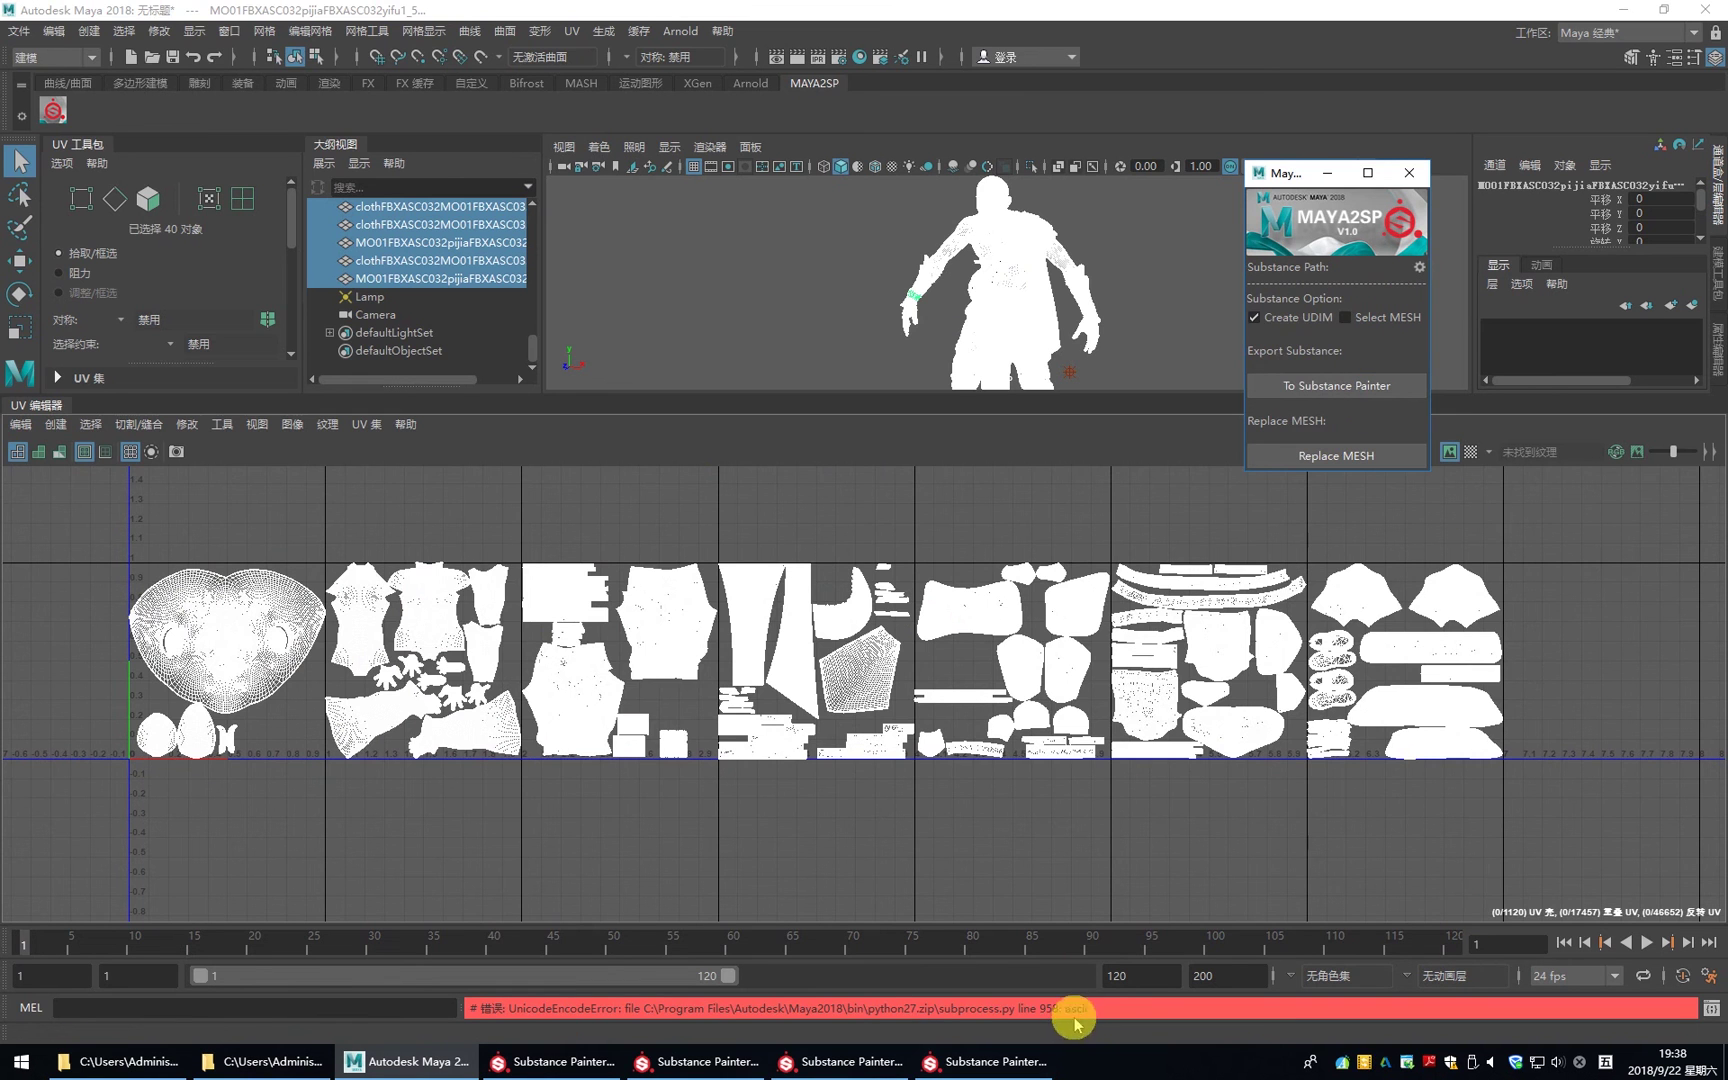
- Save the scene as character_B.mb and export it to Substance Painter with UDIM tiles 1001–1007
{"action": "left_click", "coordinate": [778, 300]}
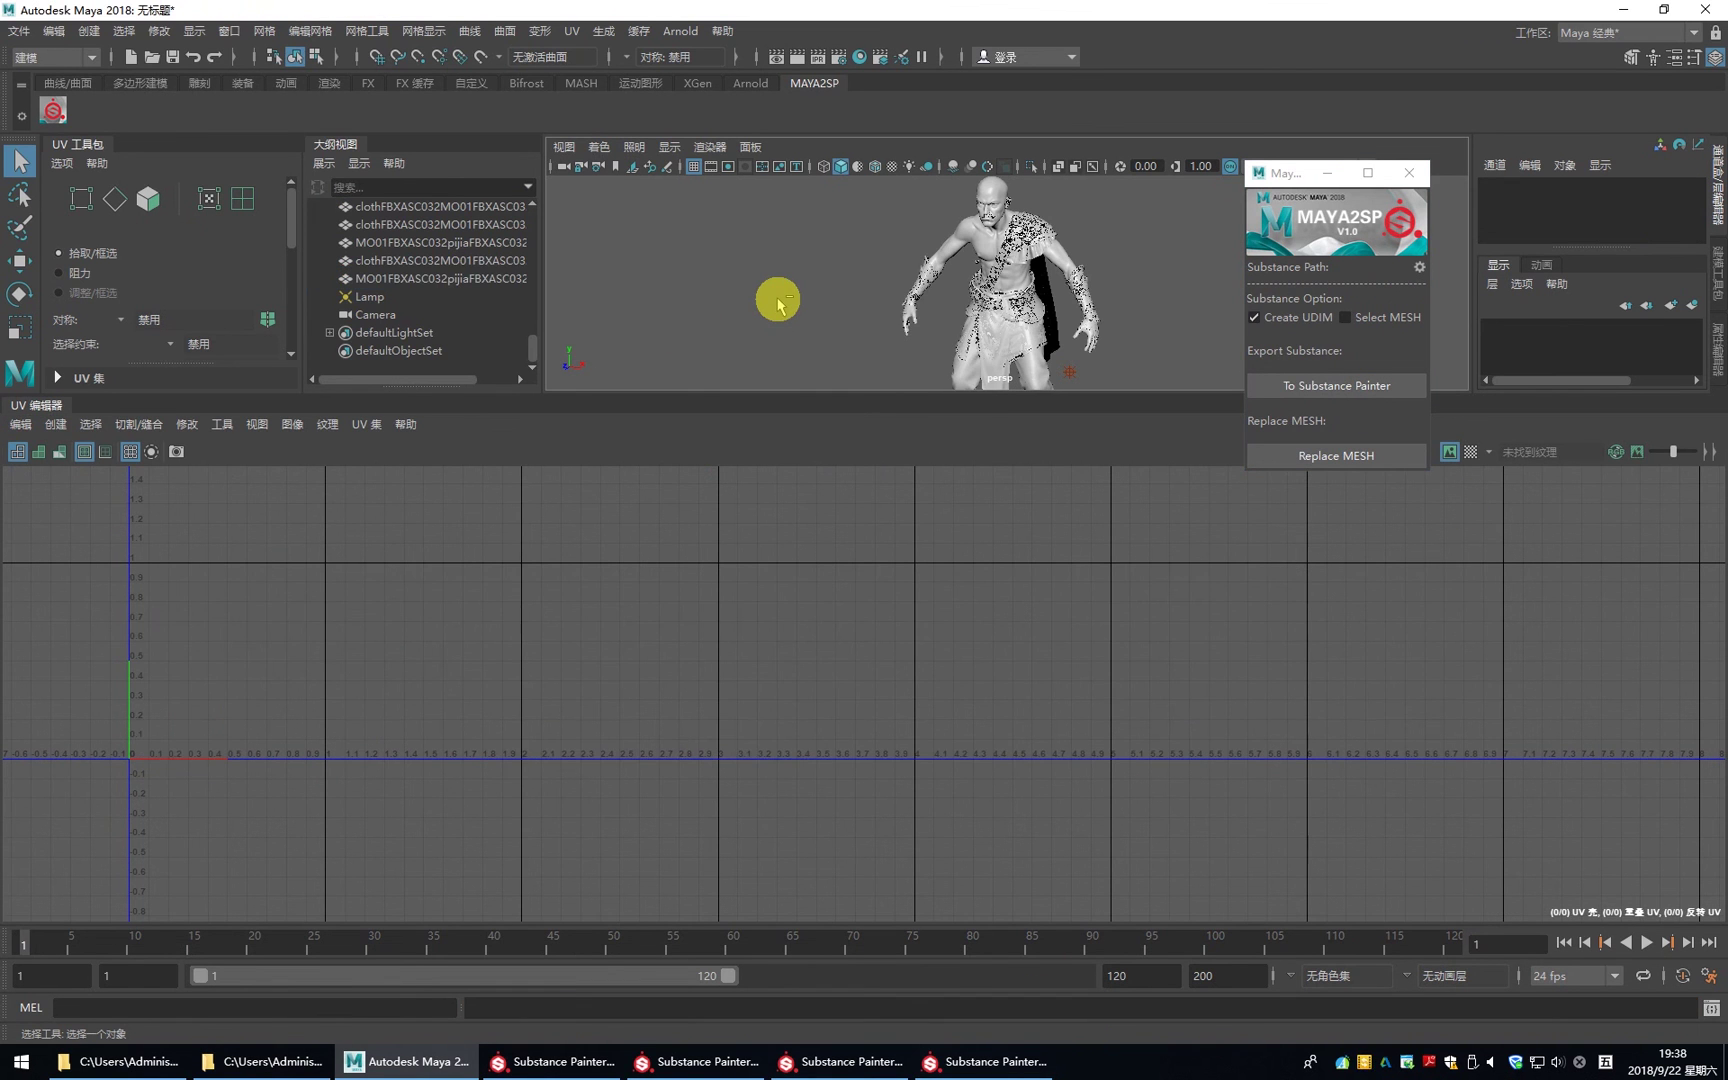
{"action": "key", "text": "ctrl+s"}
{"action": "left_click", "coordinate": [262, 756]}
{"action": "type", "text": "character_B"}
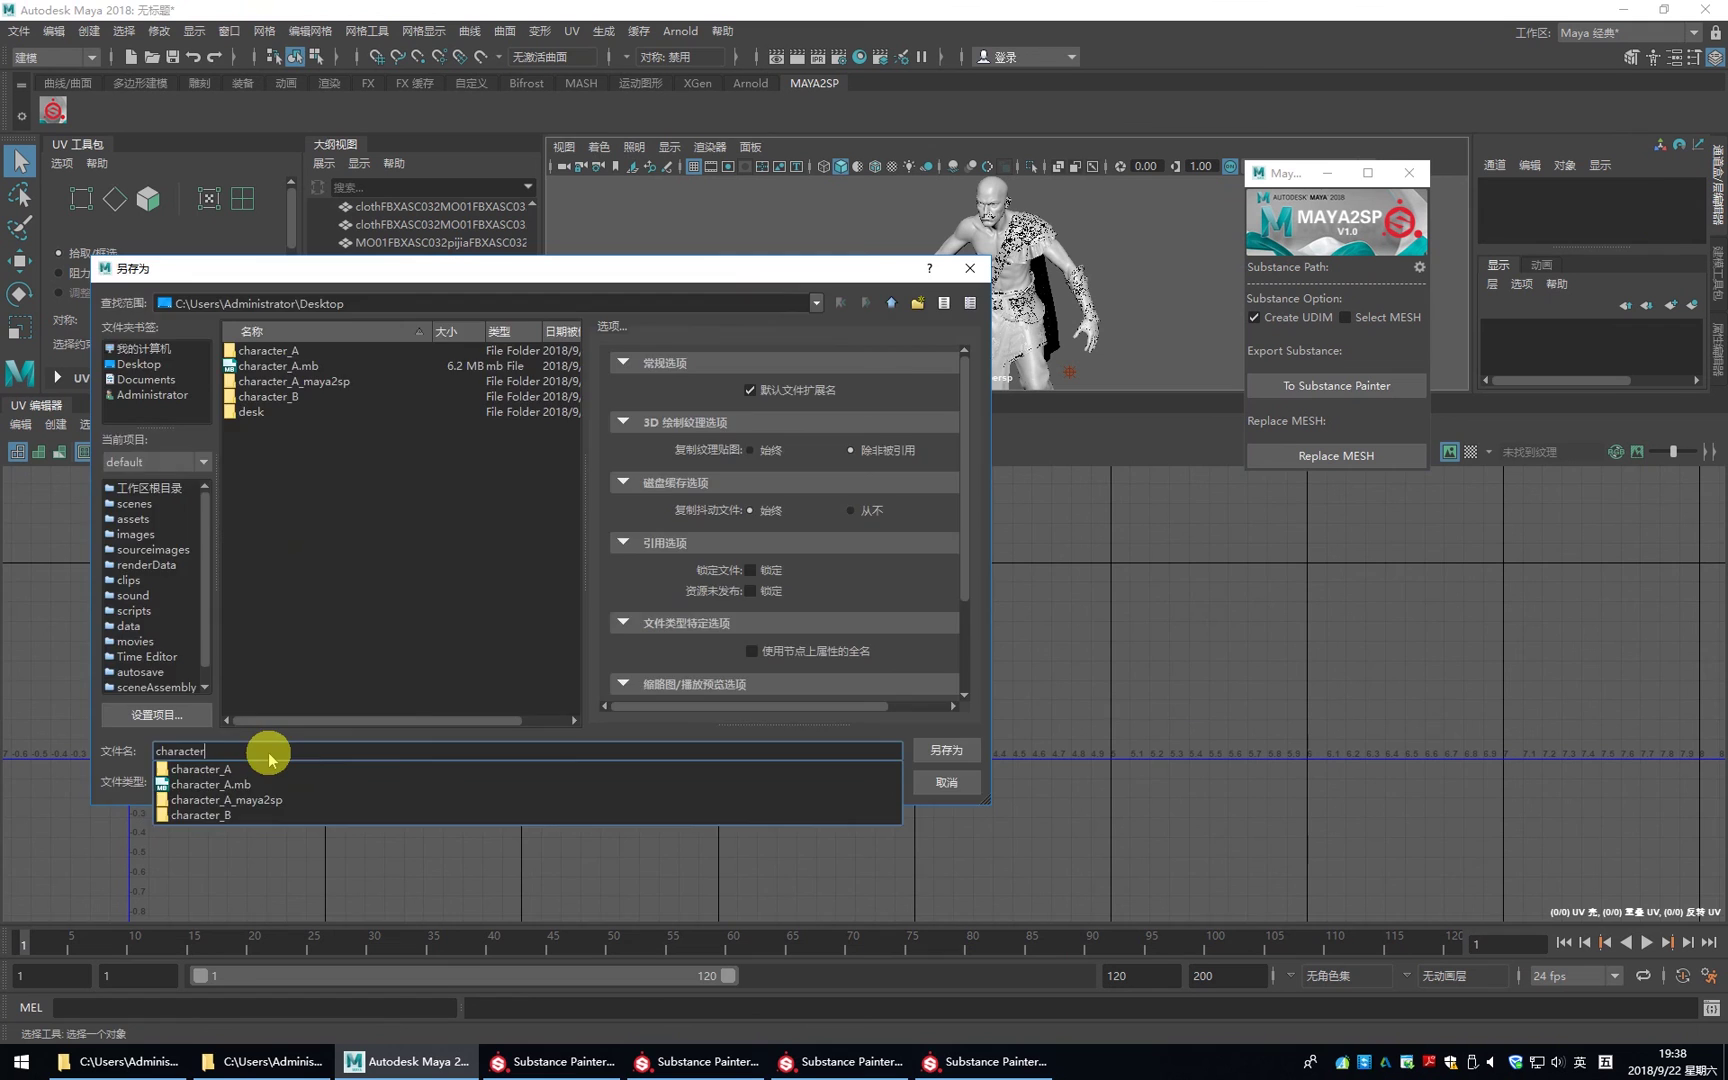
{"action": "key", "text": "Return"}
{"action": "left_click", "coordinate": [1329, 386]}
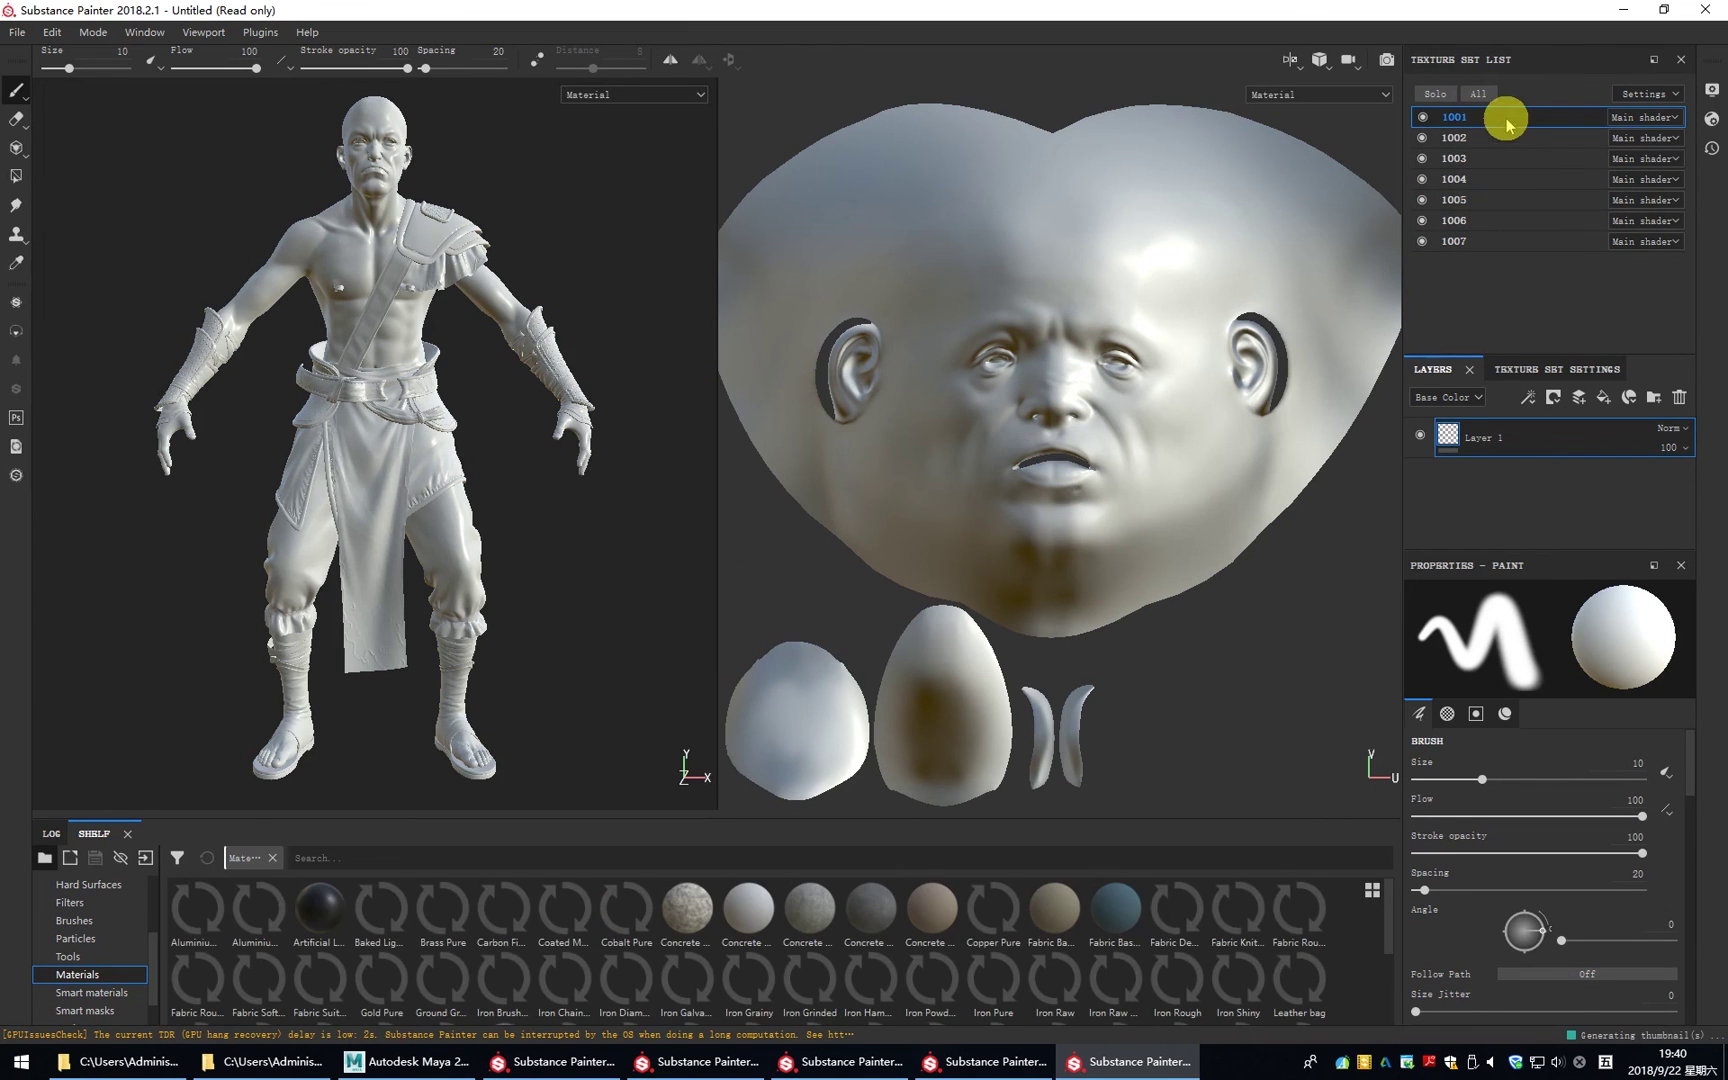
- Review the UDIM texture sets 1001–1007, then switch back to the character_B scene in Maya
{"action": "left_click", "coordinate": [405, 1061]}
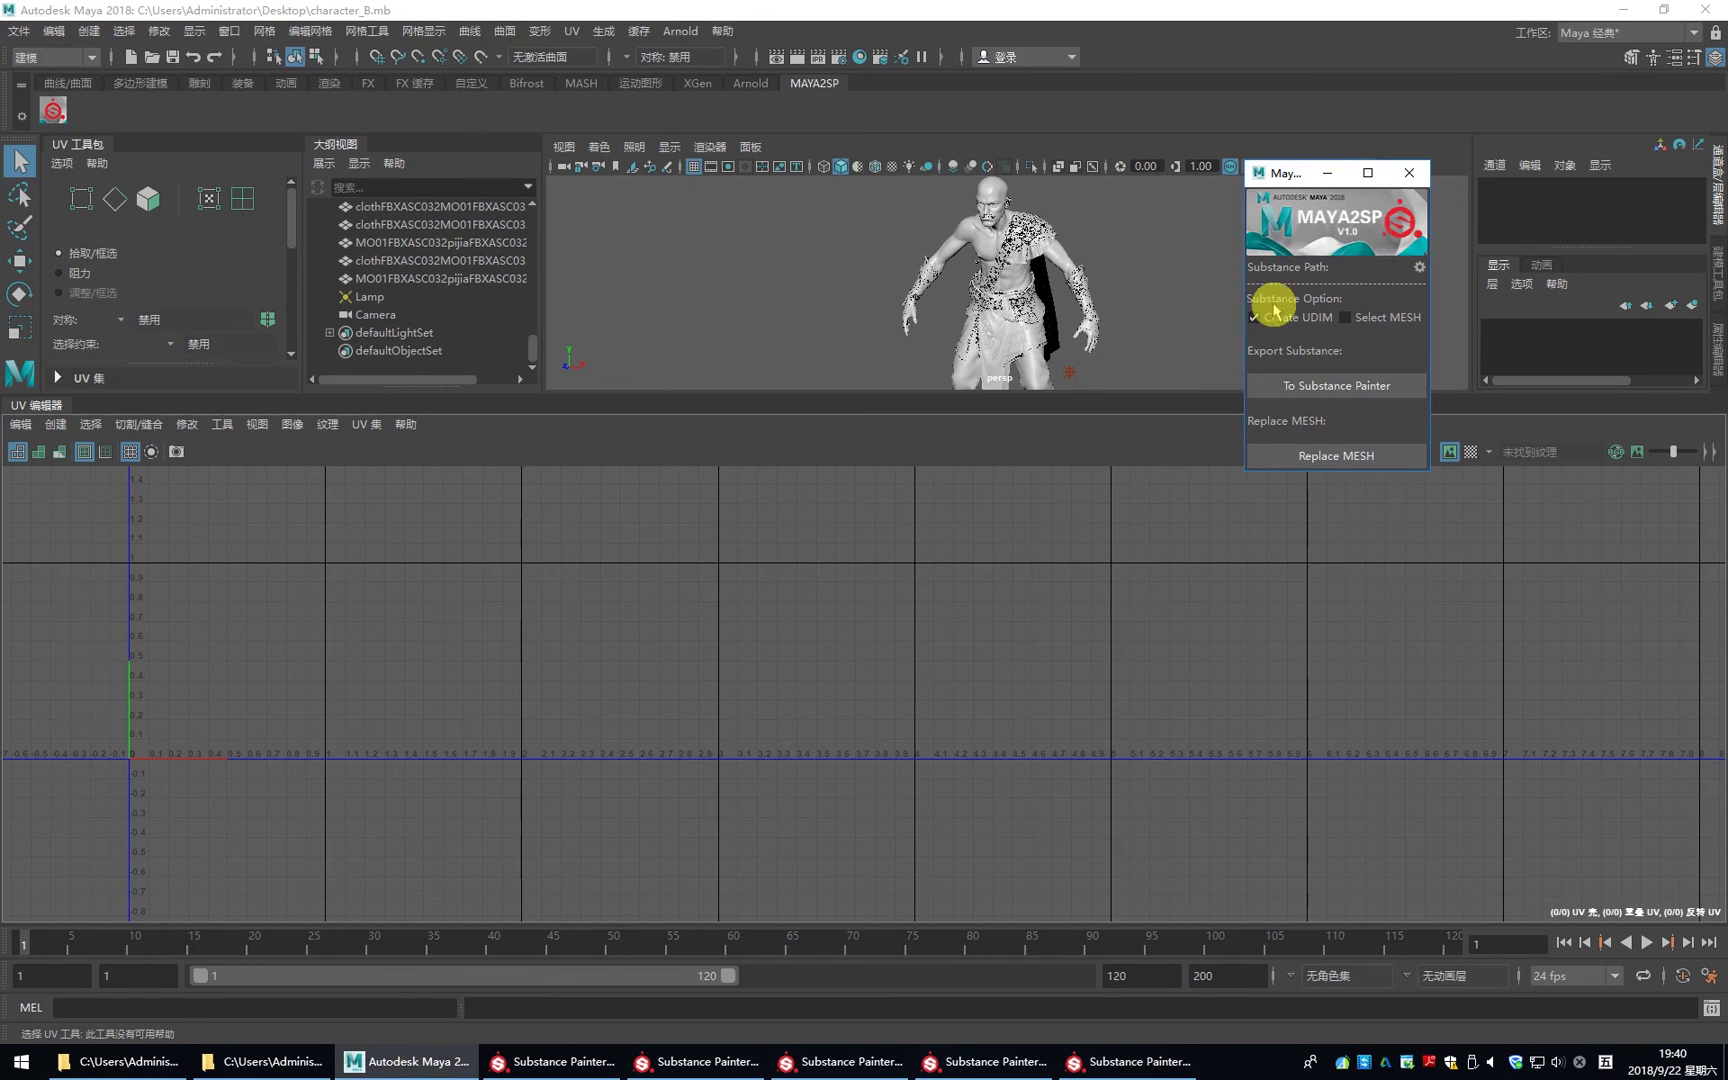